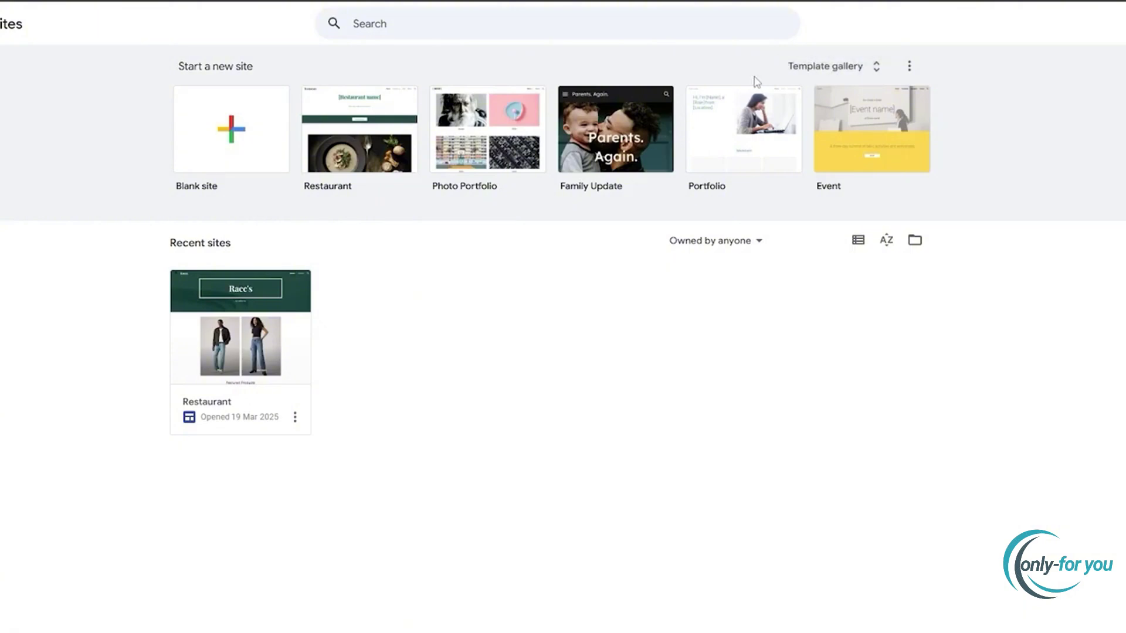
# Browse the full template gallery, examining the Personal, Work, Small business and Education templates.
pyautogui.click(798, 74)
pyautogui.scroll(-6, 809, 111)
pyautogui.scroll(-2, 810, 111)
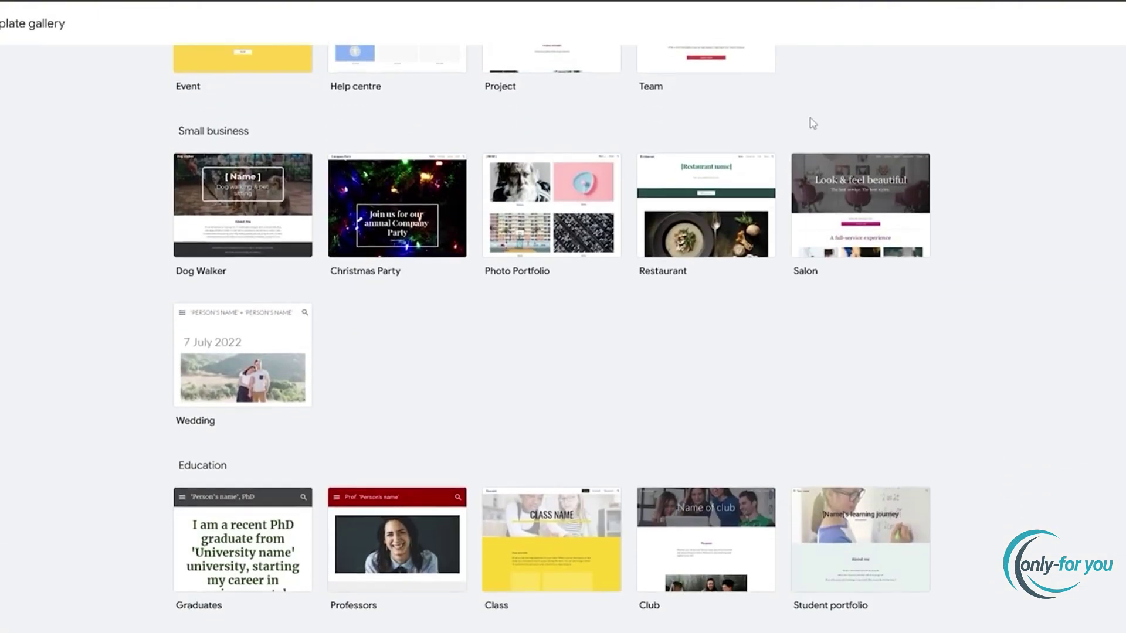
pyautogui.scroll(8, 908, 467)
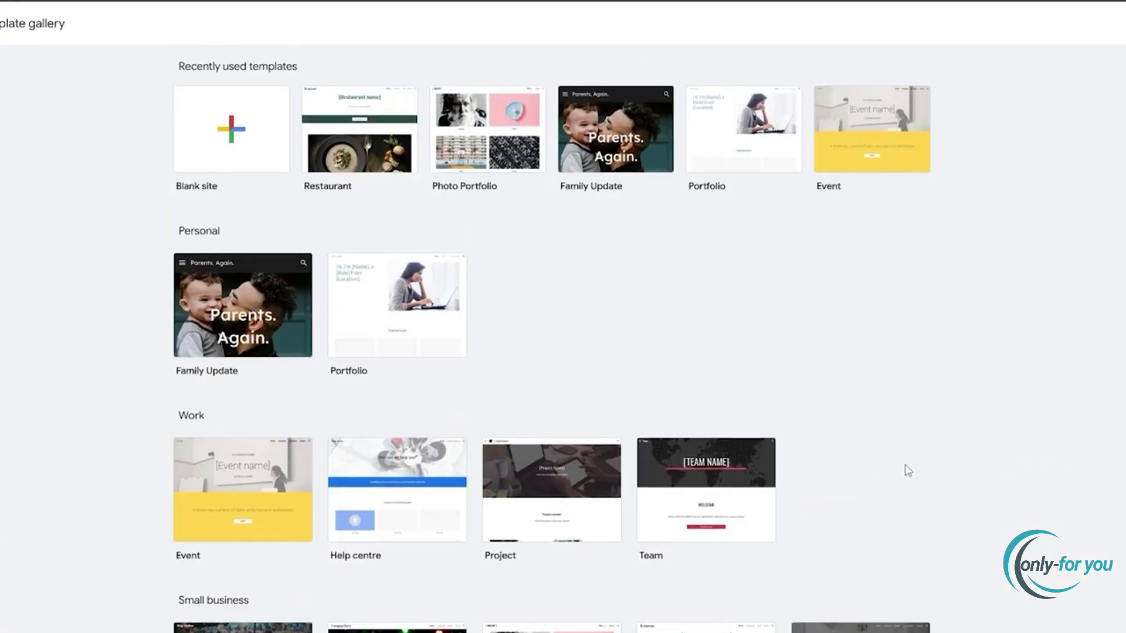
pyautogui.scroll(-7, 828, 271)
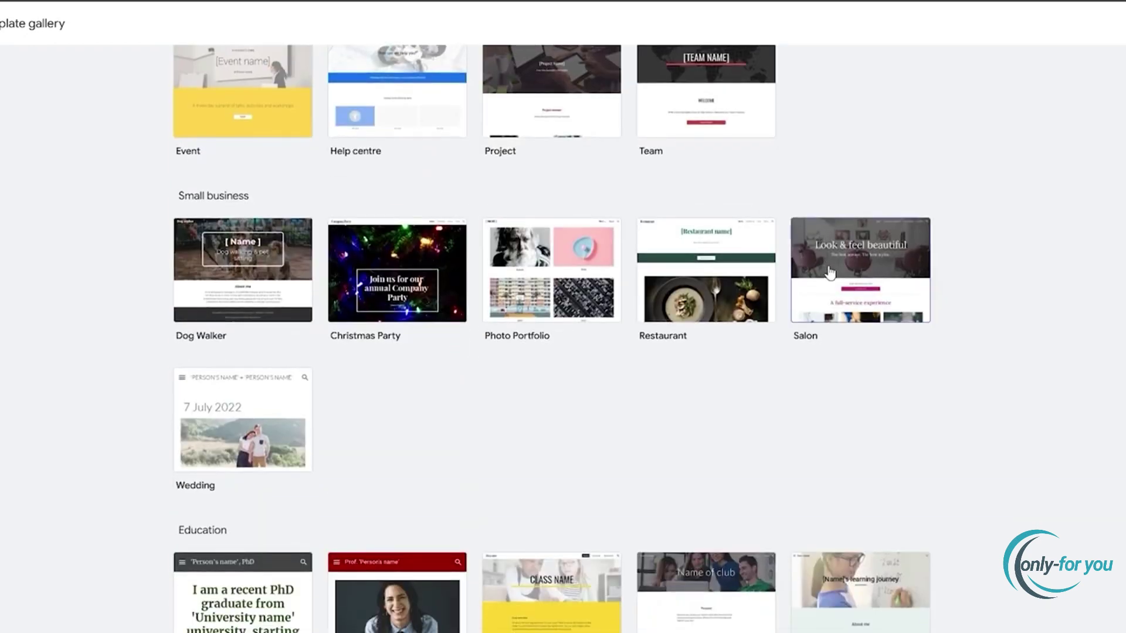
pyautogui.scroll(6, 861, 274)
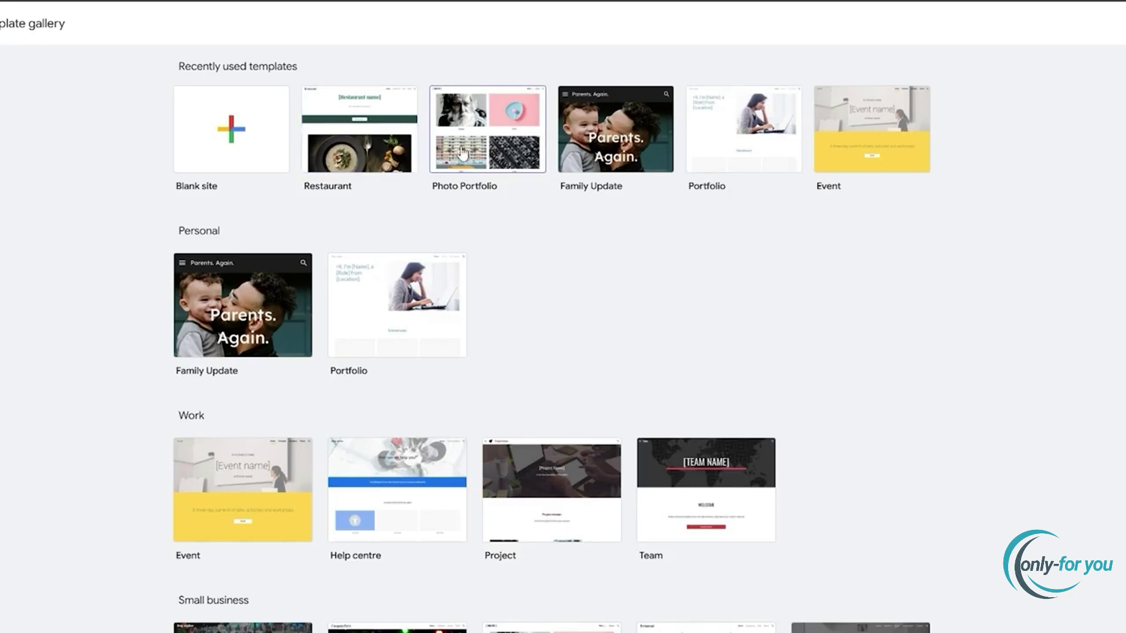
pyautogui.scroll(-2, 751, 197)
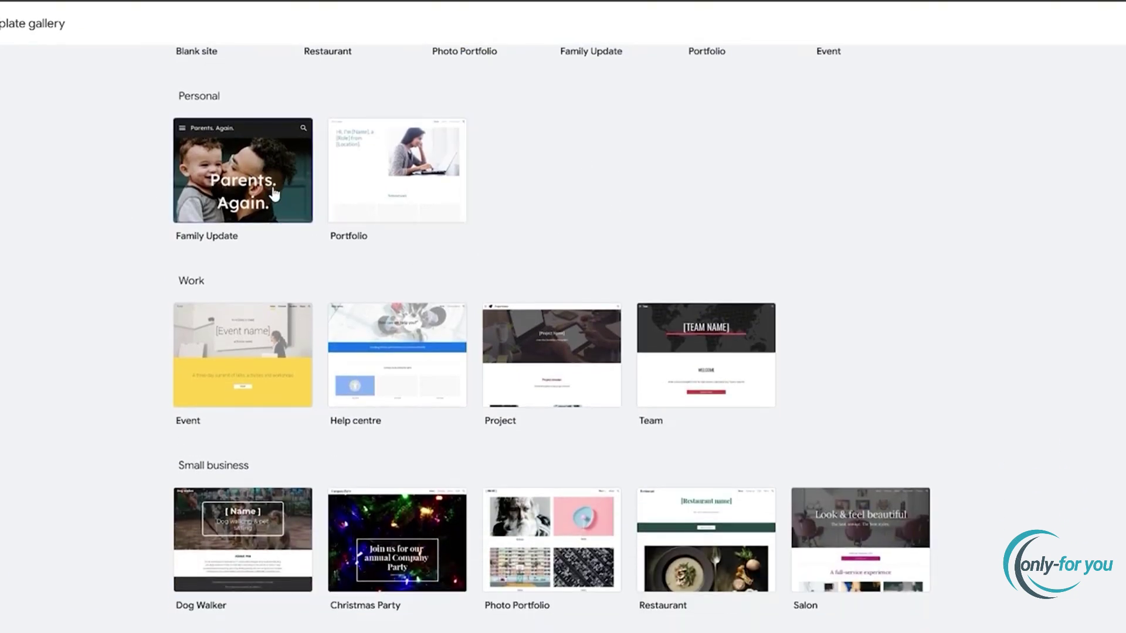
pyautogui.scroll(-2, 273, 193)
pyautogui.scroll(-2, 226, 289)
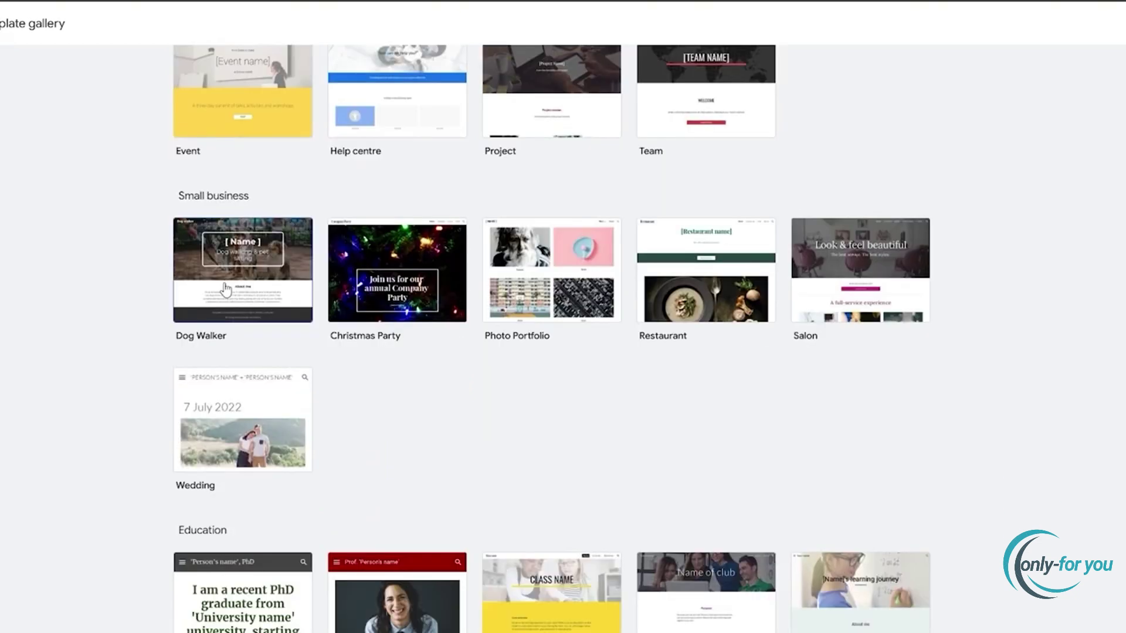
pyautogui.scroll(-1, 305, 410)
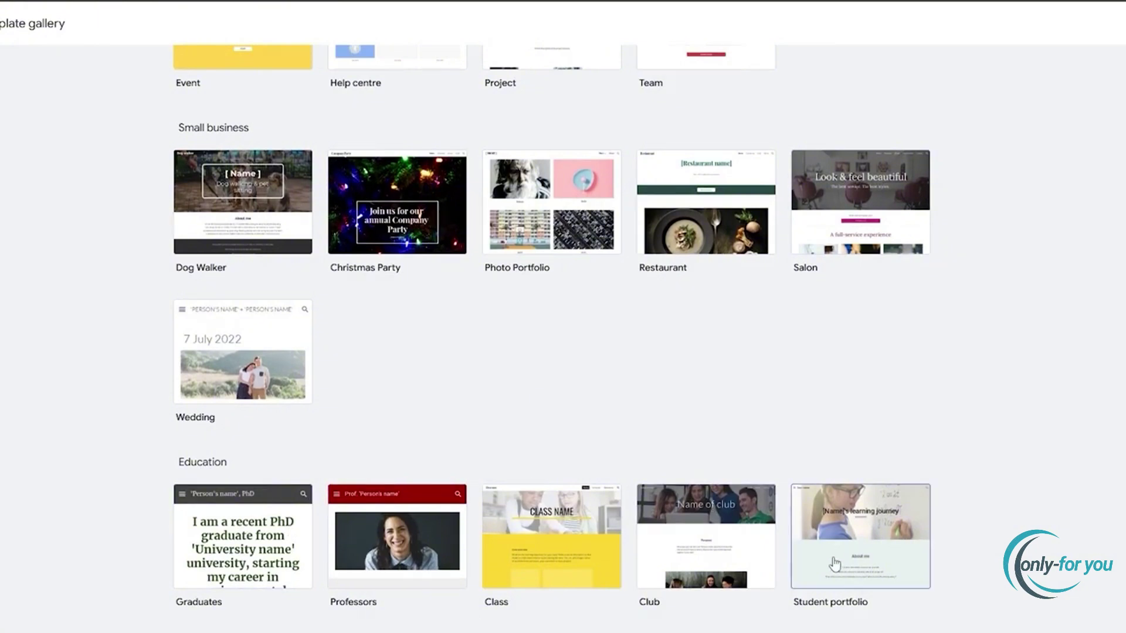
pyautogui.scroll(7, 832, 560)
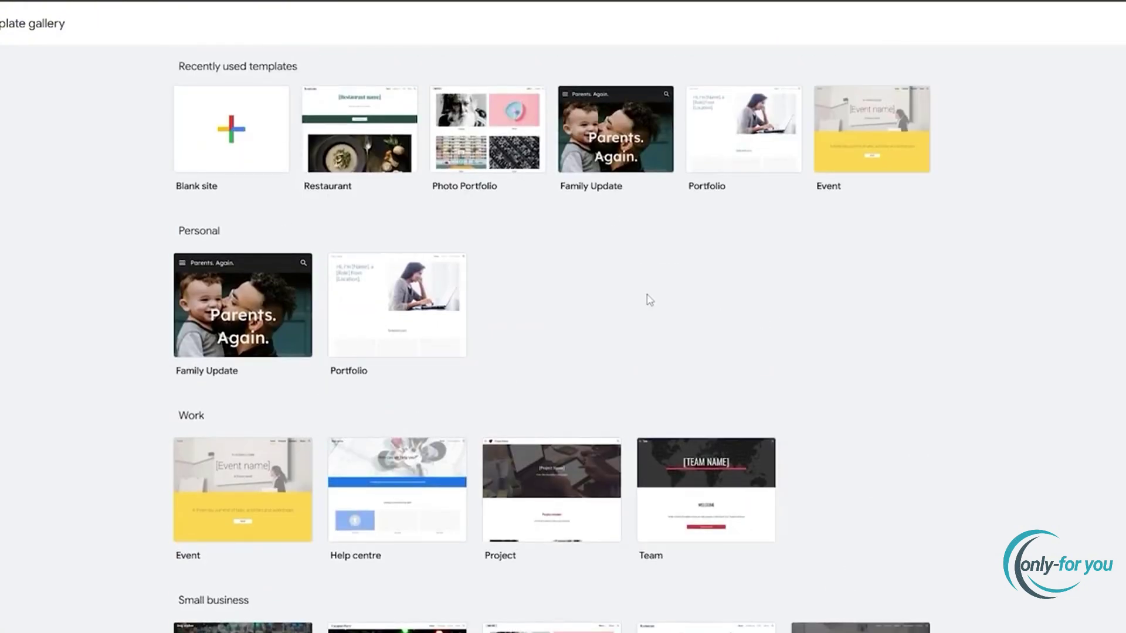
pyautogui.scroll(-5, 608, 314)
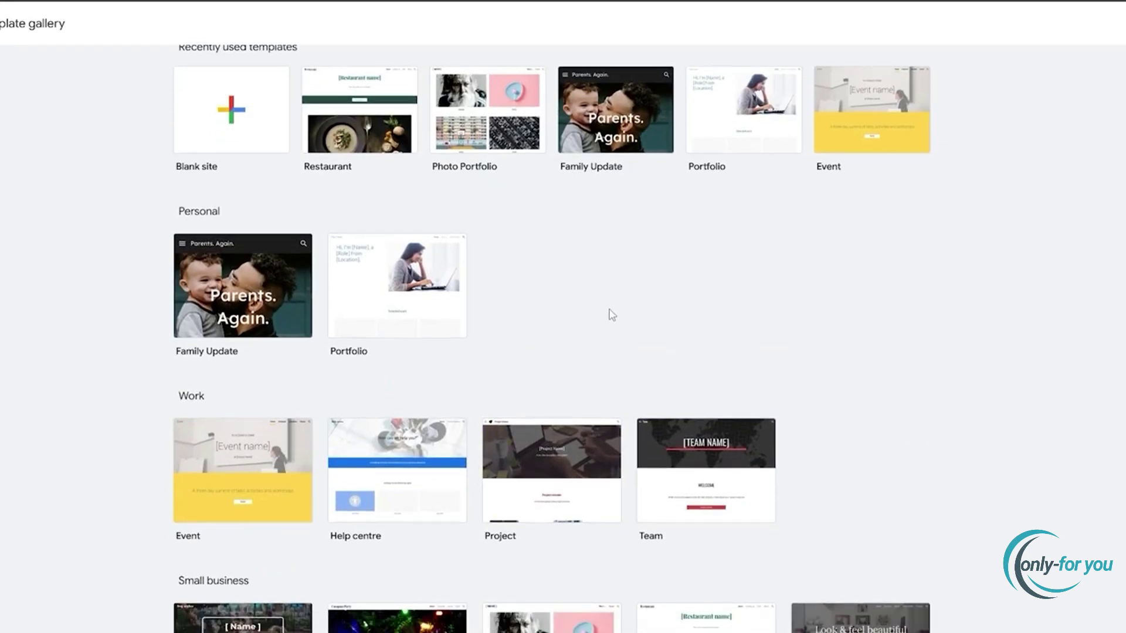
pyautogui.scroll(1, 572, 457)
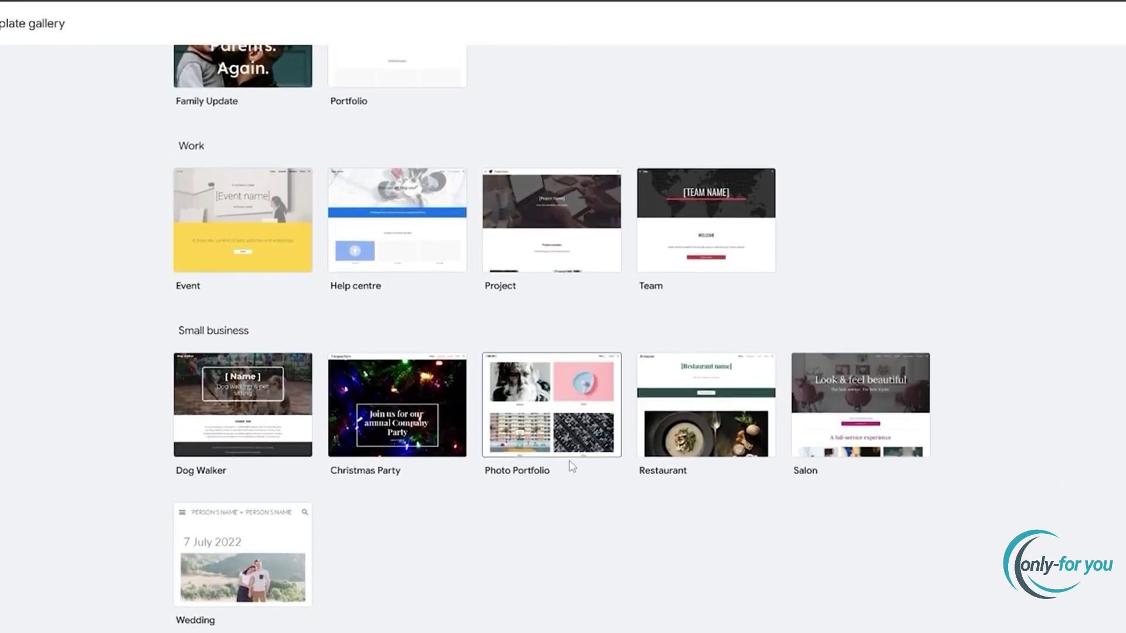
pyautogui.scroll(-3, 571, 459)
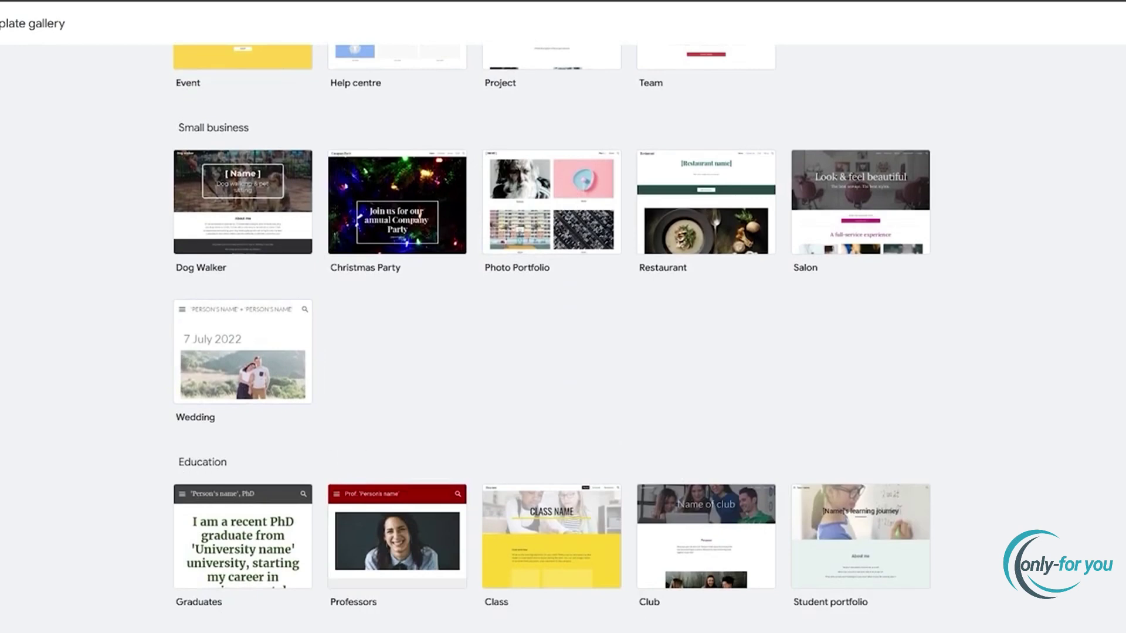
pyautogui.scroll(1, 278, 497)
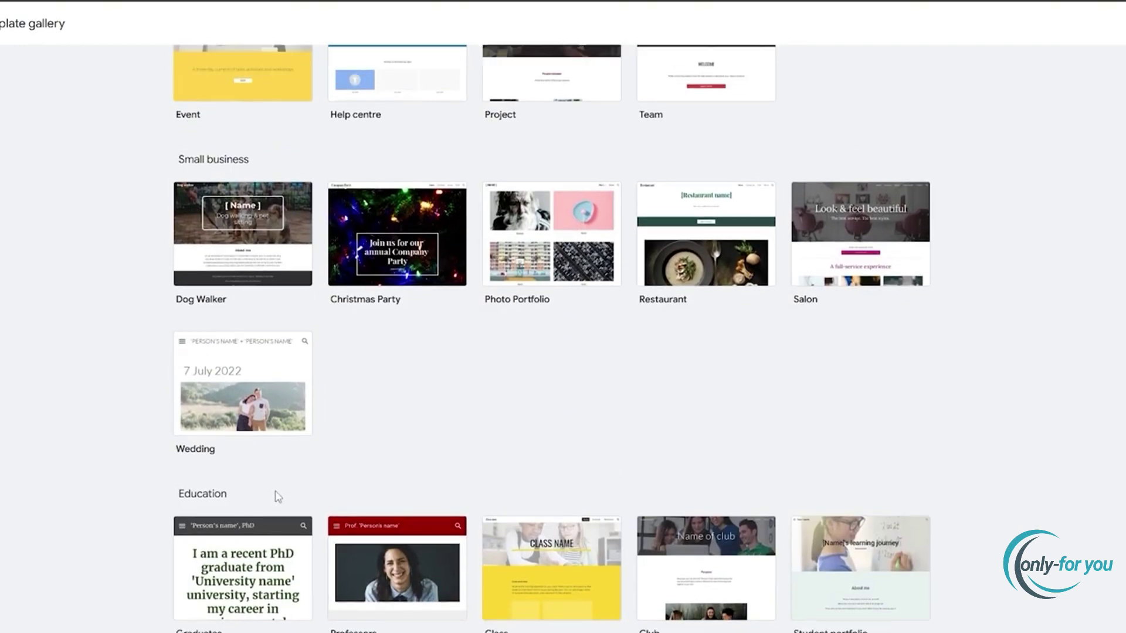
pyautogui.scroll(4, 278, 497)
pyautogui.scroll(-4, 278, 498)
pyautogui.scroll(7, 279, 503)
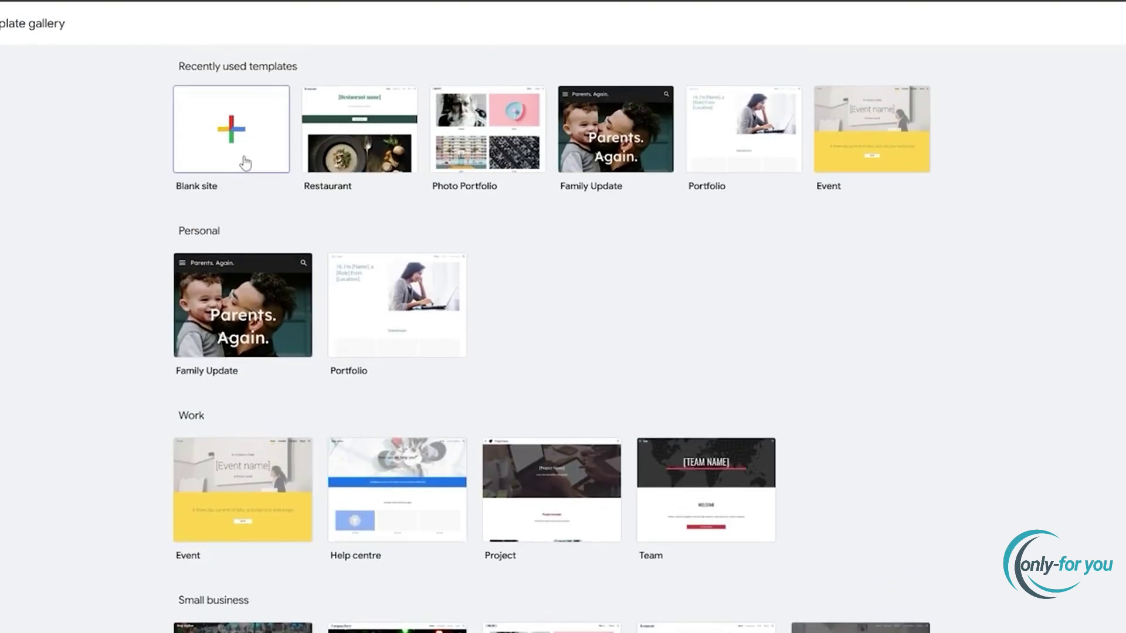
# Open a blank site and examine the content blocks and other elements available for insertion.
pyautogui.click(245, 163)
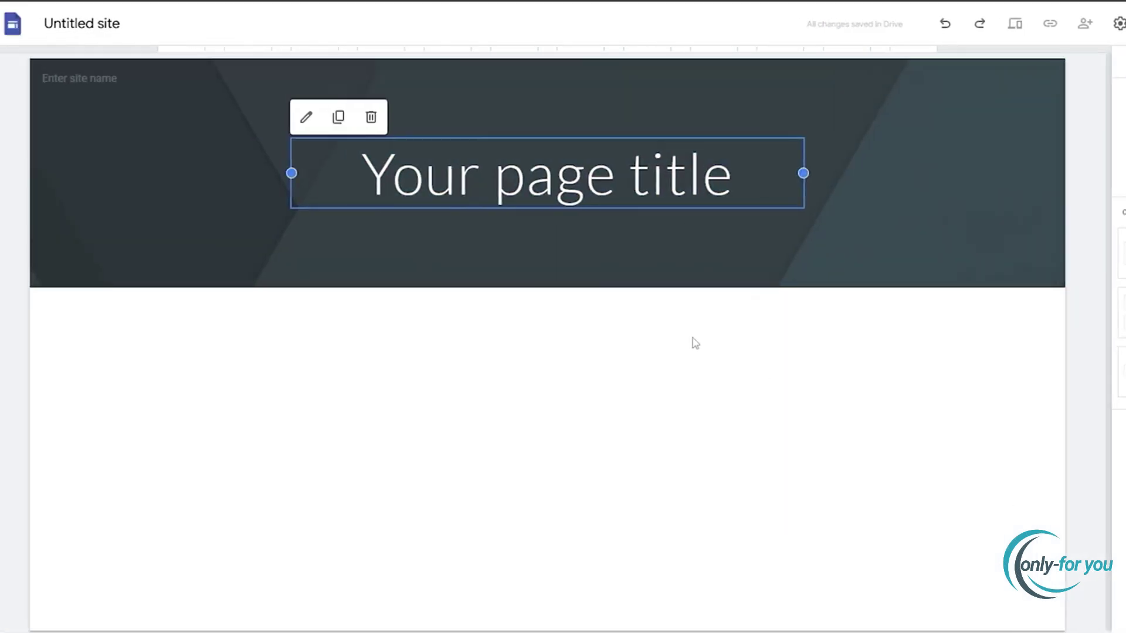
pyautogui.scroll(-1, 332, 229)
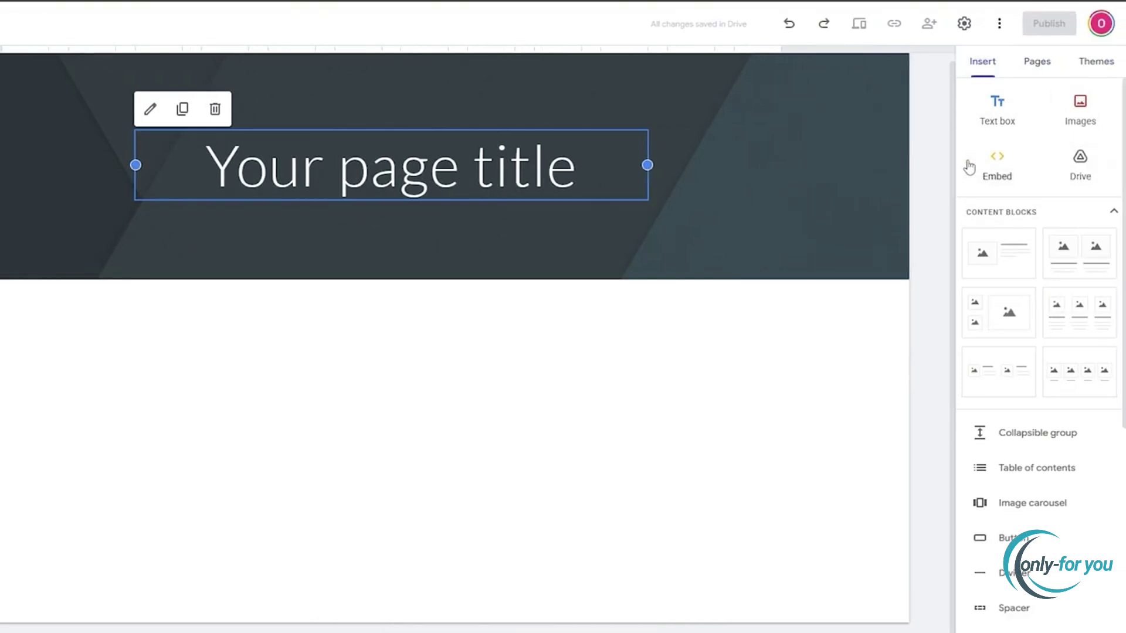
pyautogui.scroll(-3, 1044, 228)
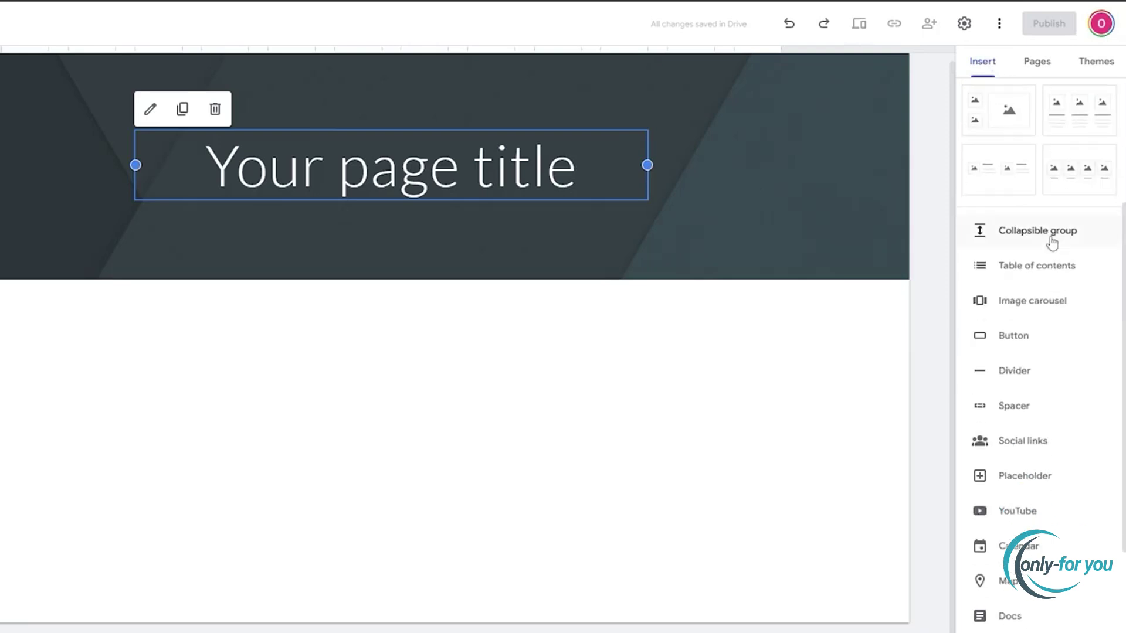
pyautogui.scroll(1, 1048, 252)
pyautogui.scroll(-1, 1049, 284)
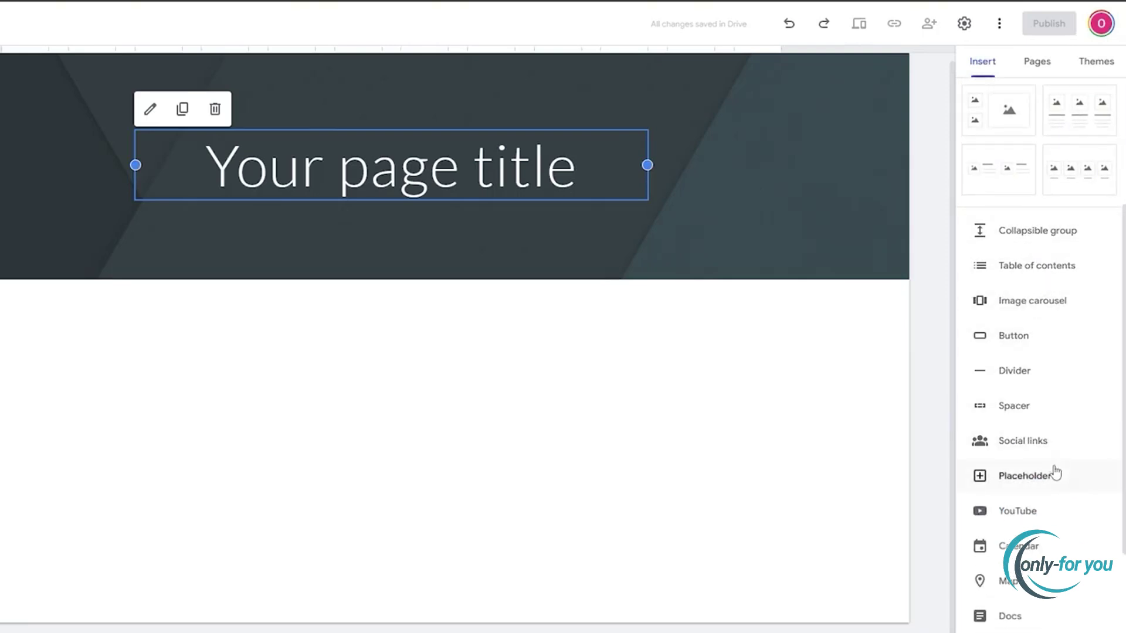
pyautogui.scroll(-2, 1055, 473)
pyautogui.scroll(5, 1017, 596)
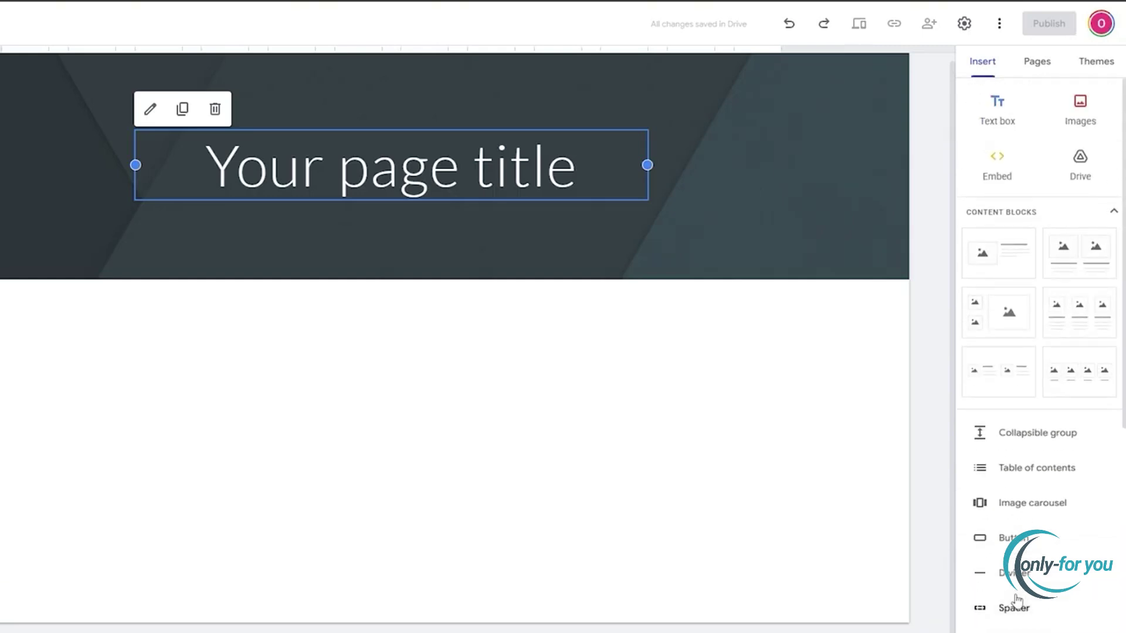
# Review the site's page list and the available themes created by Google.
pyautogui.click(1032, 59)
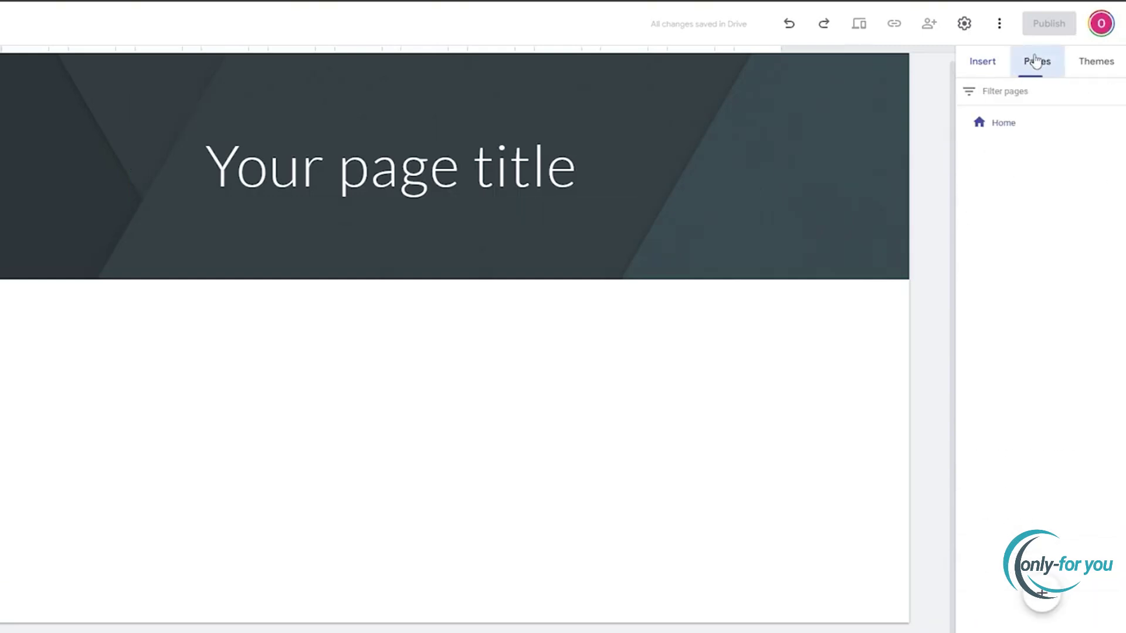
pyautogui.click(1094, 67)
pyautogui.scroll(-2, 1042, 458)
pyautogui.scroll(2, 1040, 463)
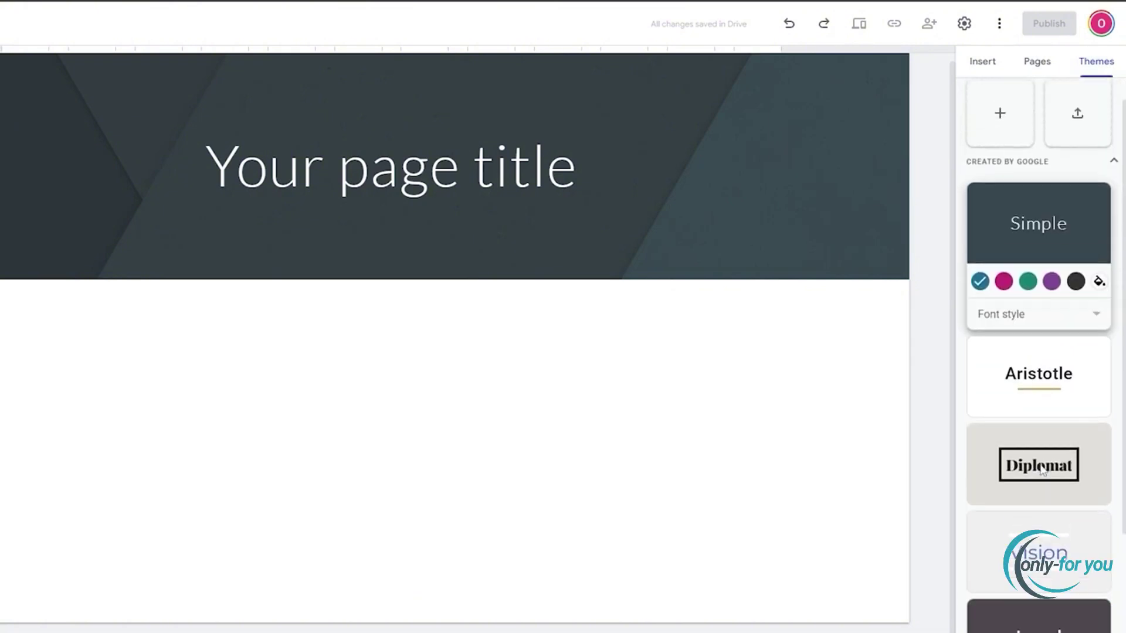
pyautogui.scroll(-2, 1032, 458)
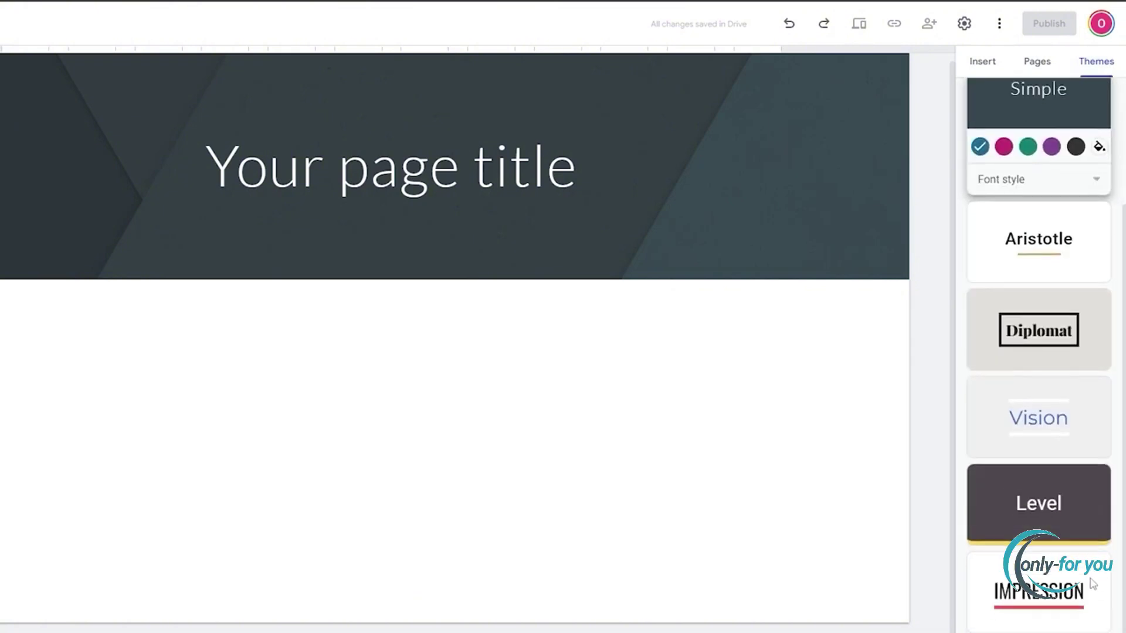
pyautogui.scroll(2, 1050, 411)
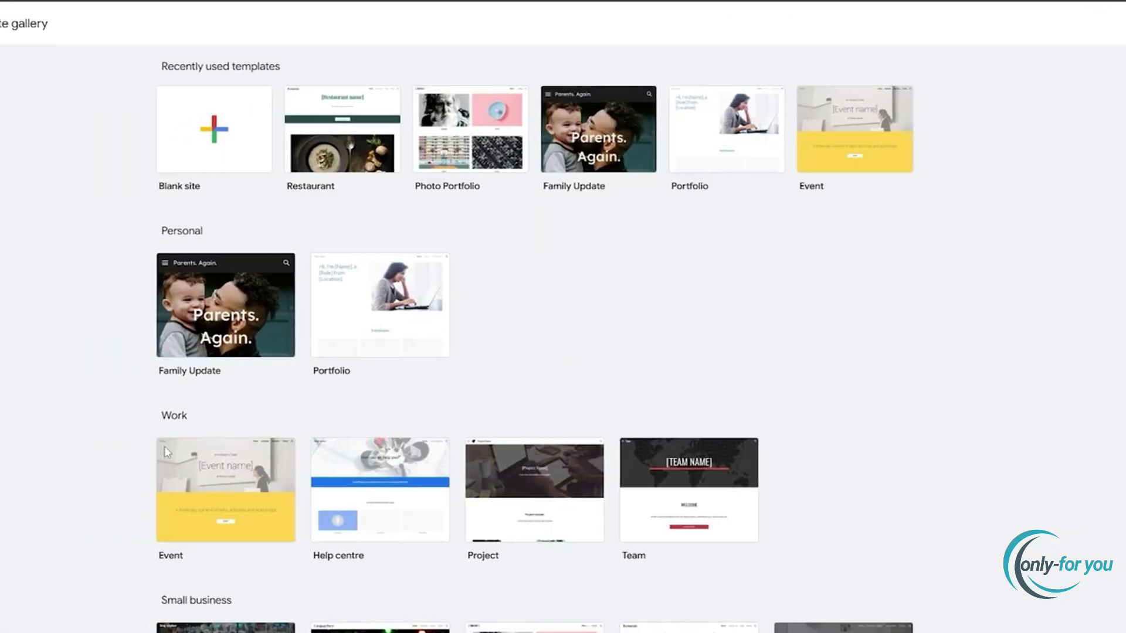
# Create a new blank site from the template gallery.
pyautogui.scroll(-5, 778, 410)
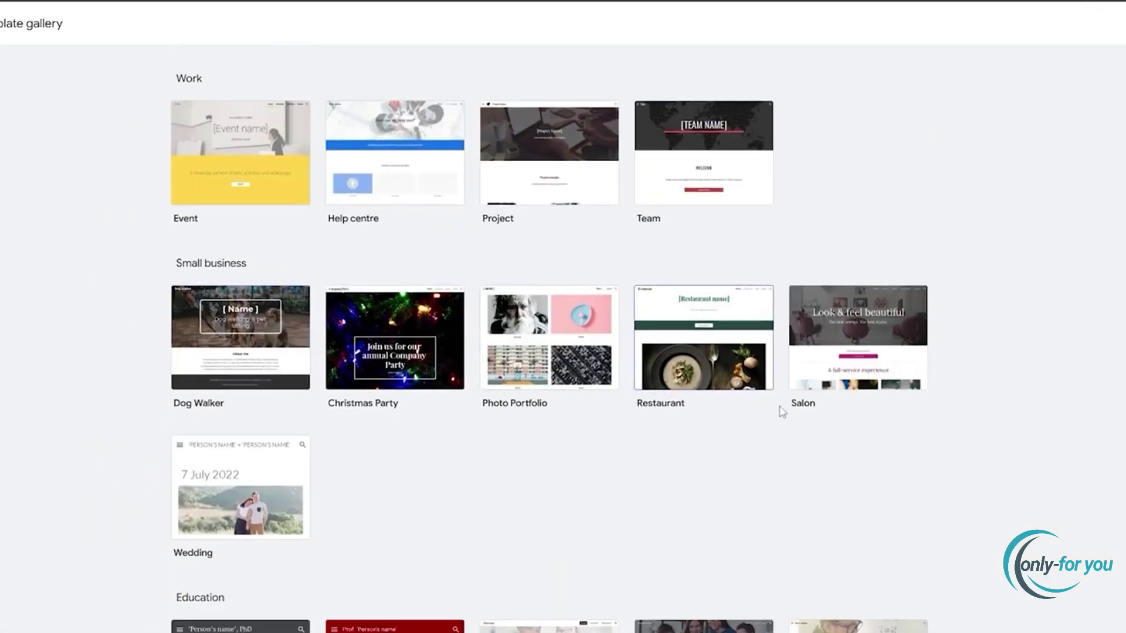
pyautogui.scroll(5, 141, 434)
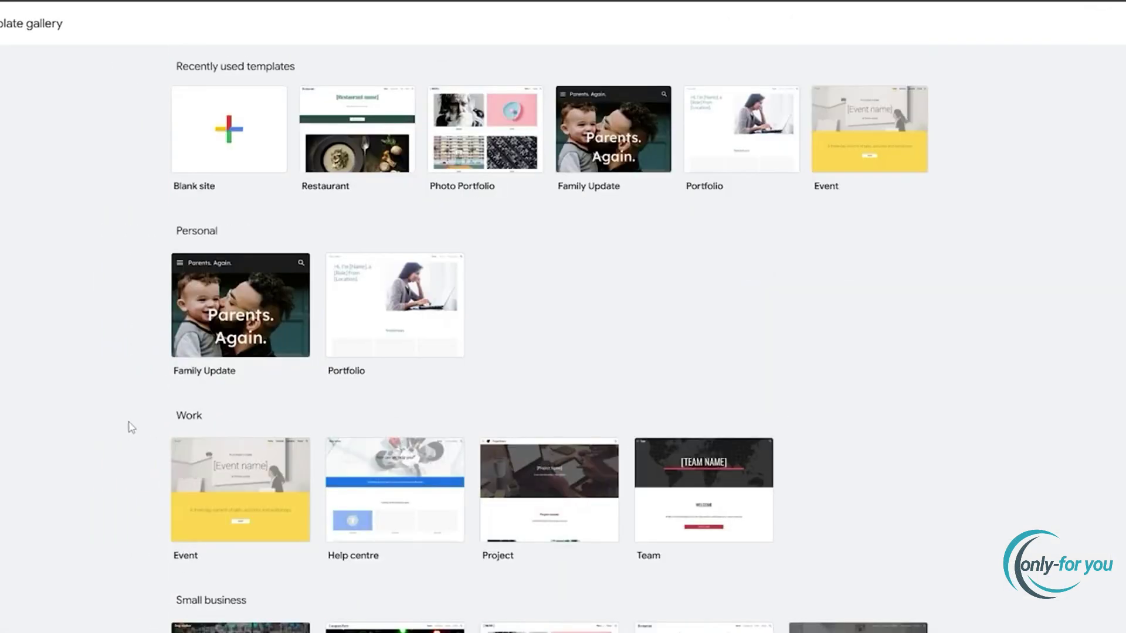
pyautogui.click(212, 136)
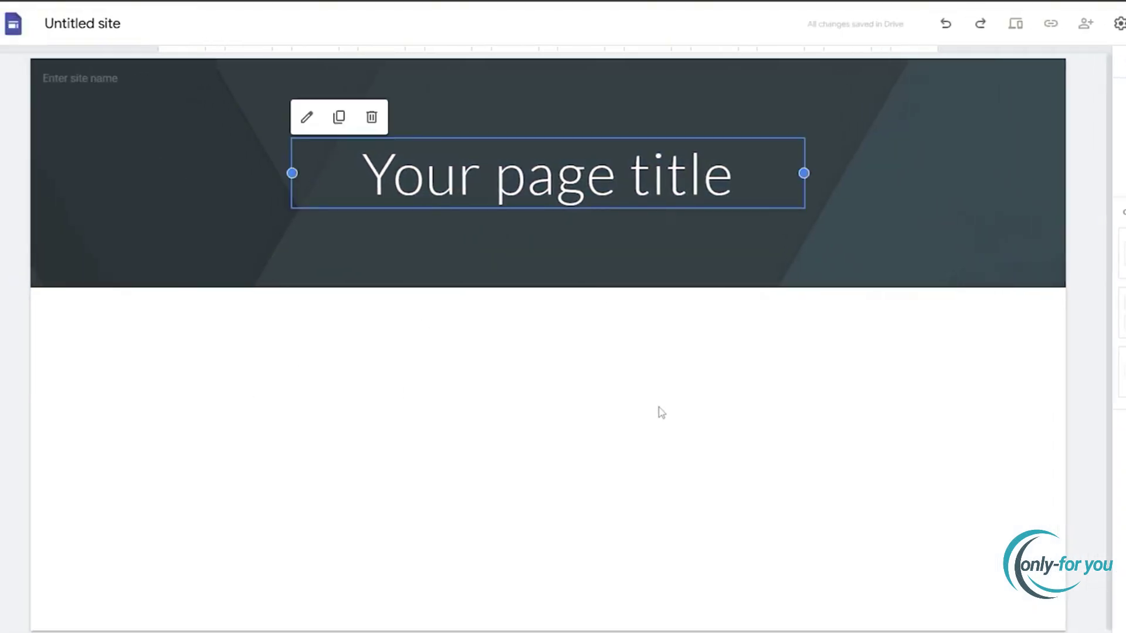
# Name the site Travel Master and replace the page title with EXPLORE. DREAM. DISCOVER.
pyautogui.click(530, 174)
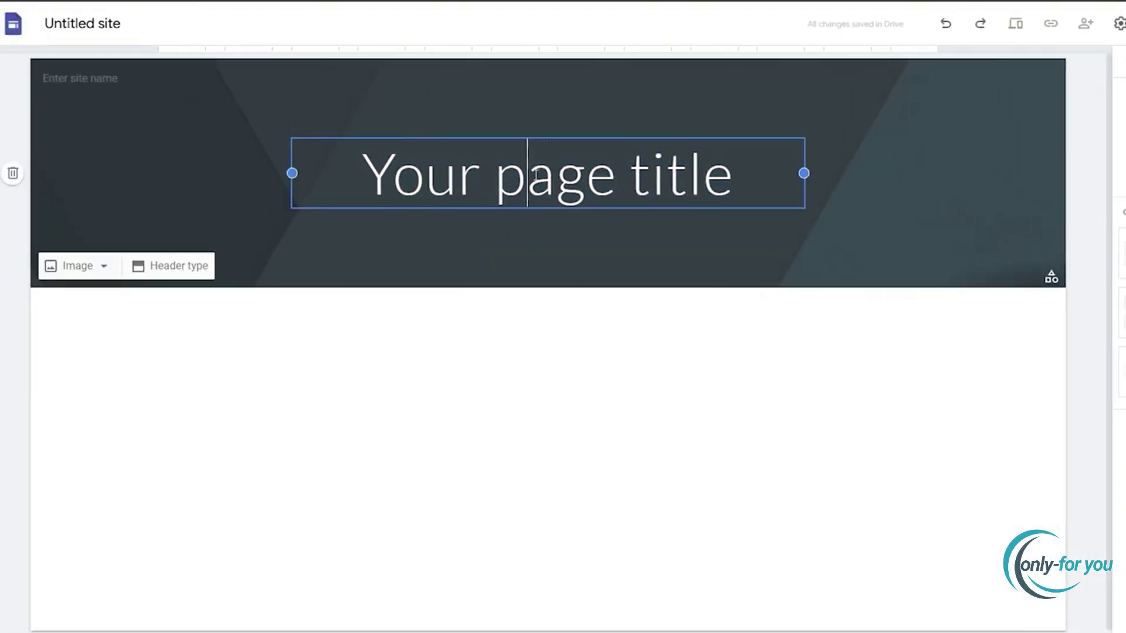
pyautogui.click(46, 78)
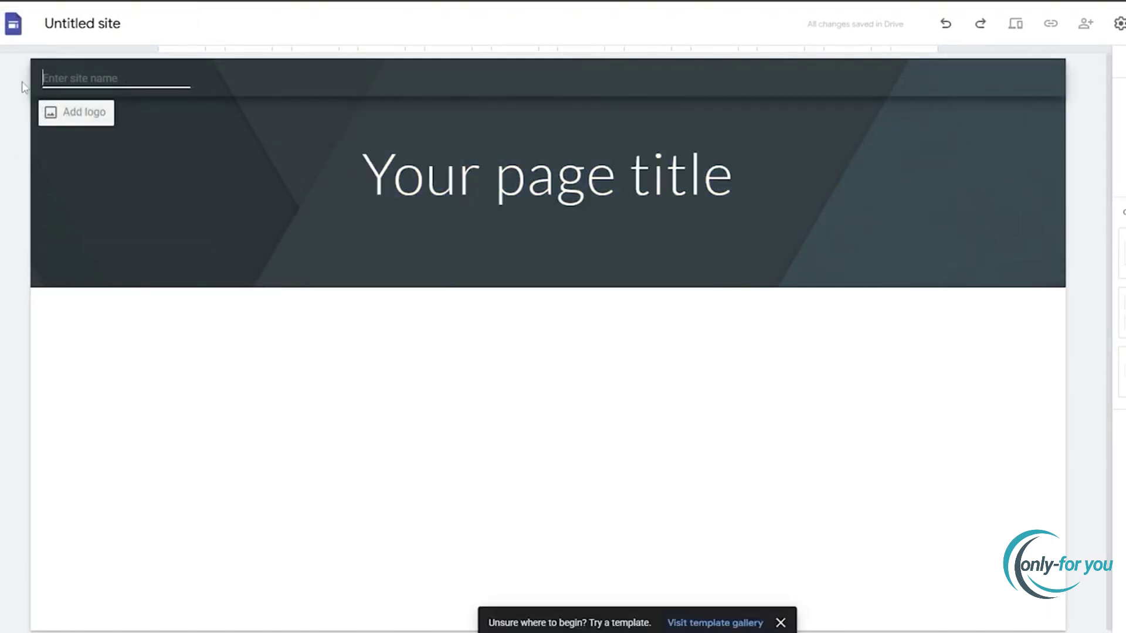
pyautogui.tripleClick(464, 176)
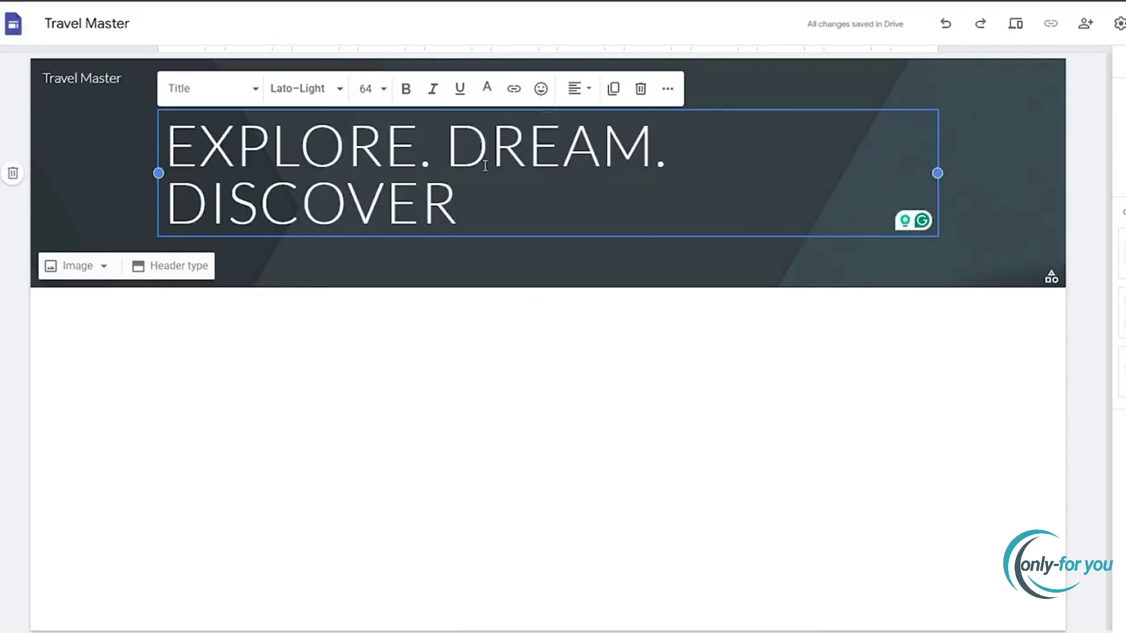
# Set the font size of the entire header title to 60.
pyautogui.click(366, 89)
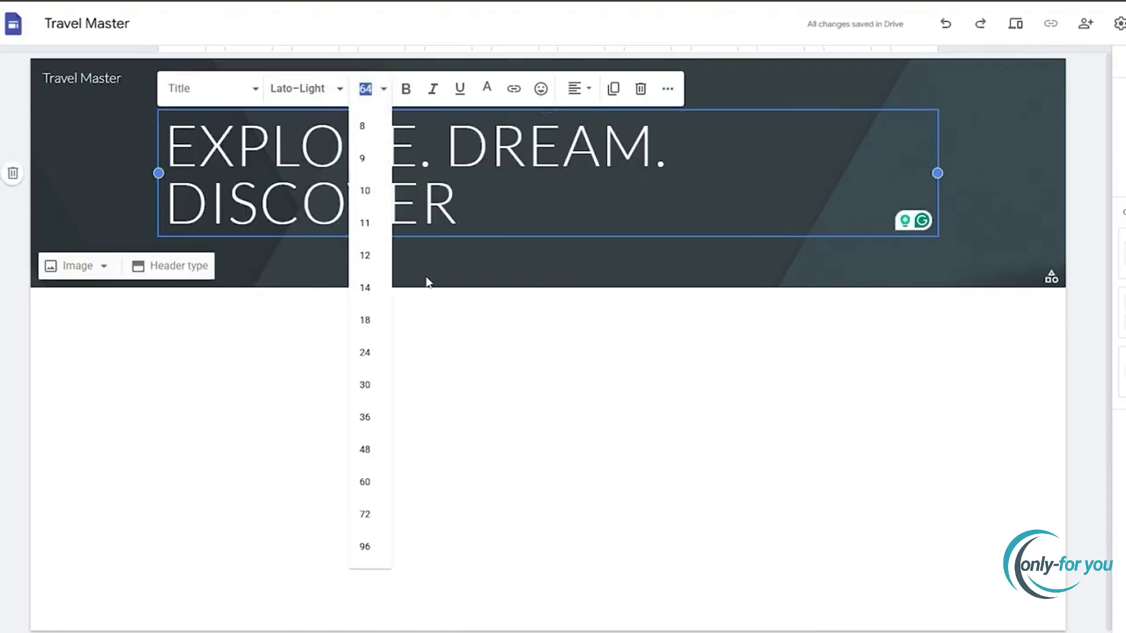
pyautogui.click(375, 481)
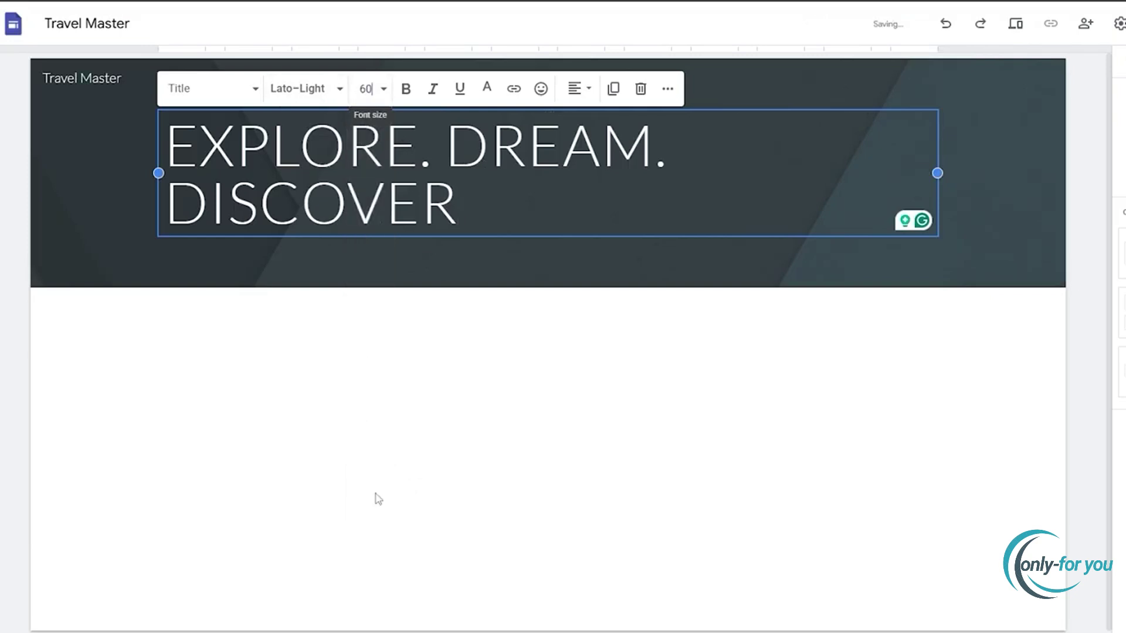
pyautogui.hotkey('ctrl', 'a')
pyautogui.click(368, 88)
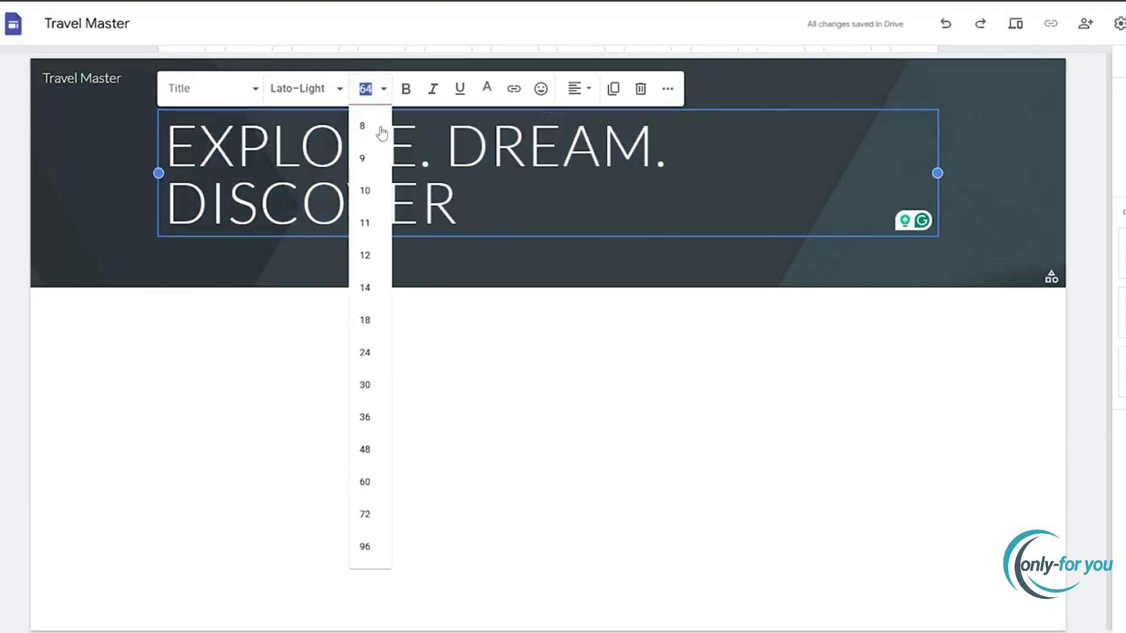
pyautogui.click(376, 481)
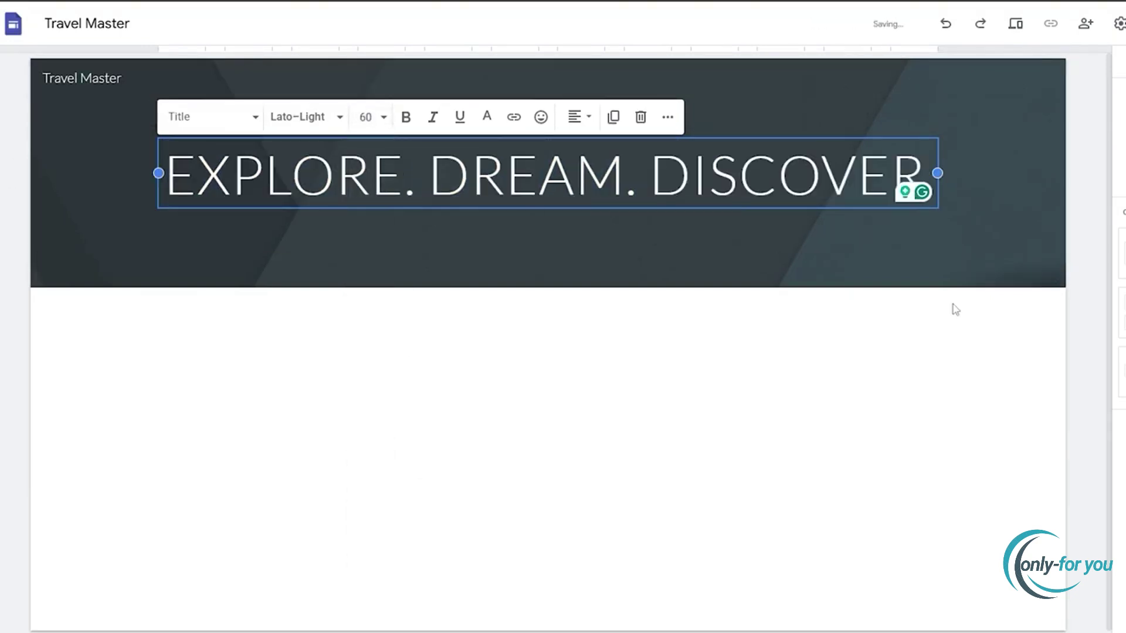
# Change the font of the header title to Impact.
pyautogui.tripleClick(410, 186)
pyautogui.click(300, 118)
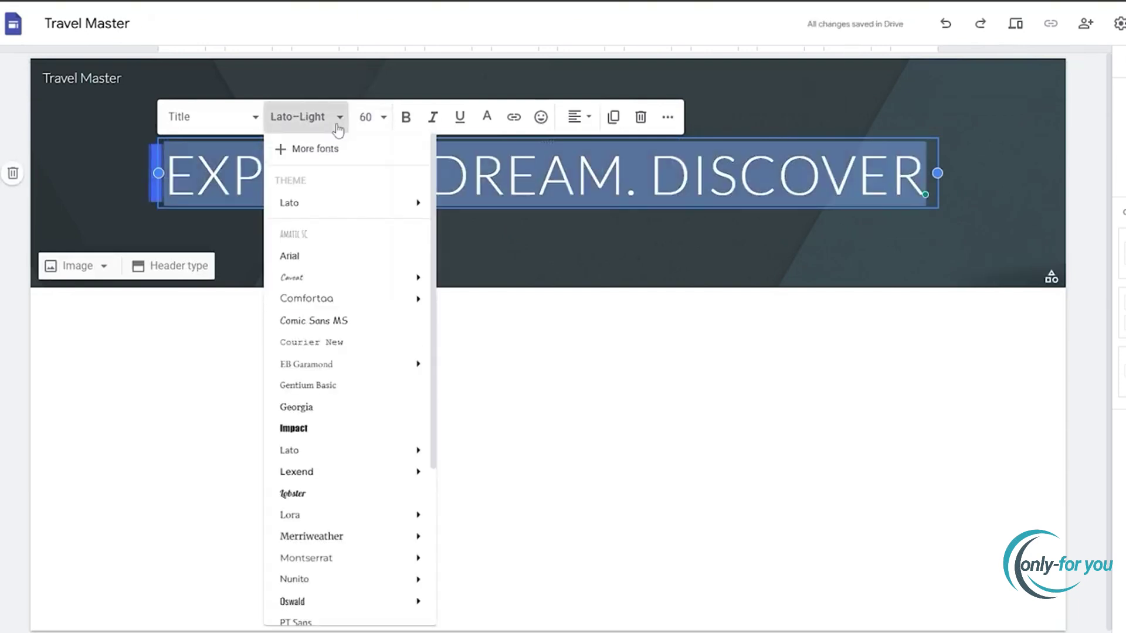
pyautogui.scroll(-4, 321, 430)
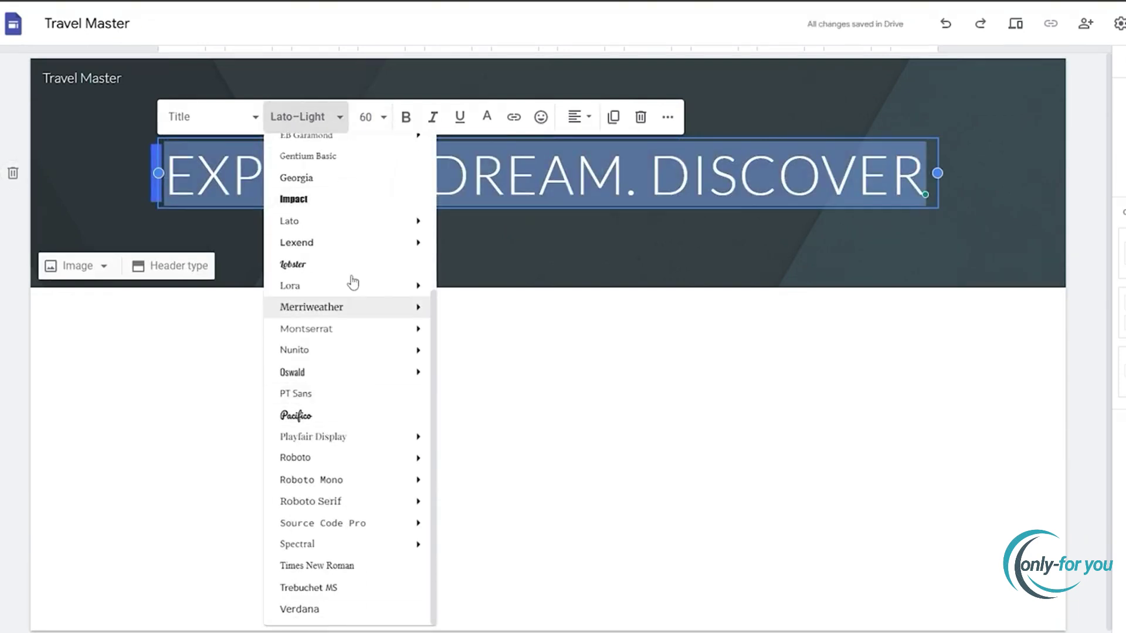
pyautogui.click(347, 202)
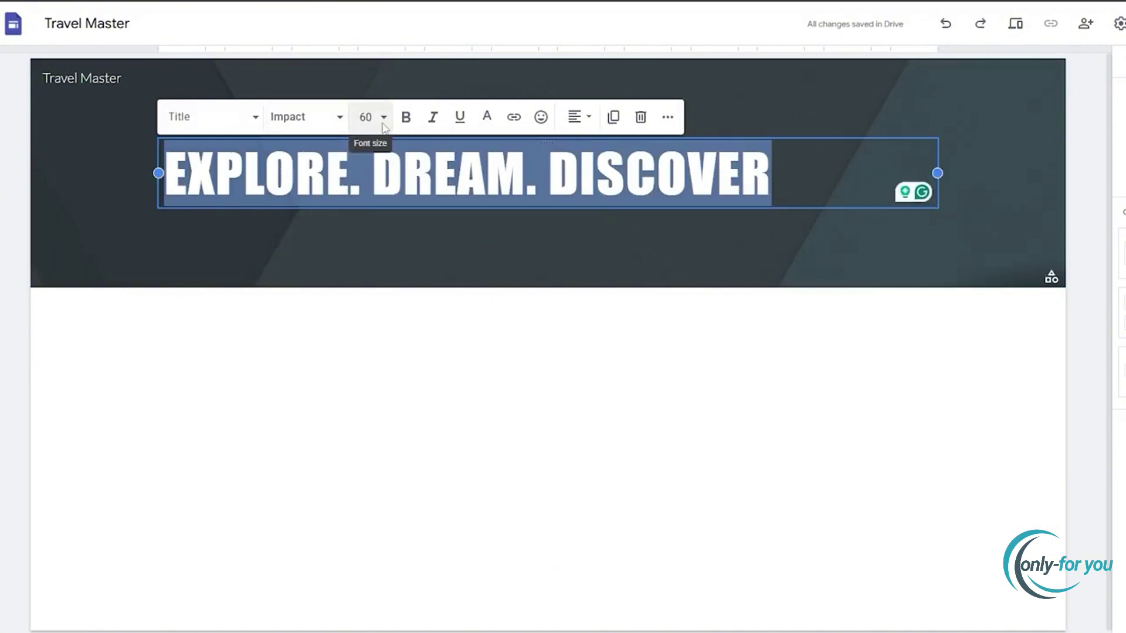
# Try font size 72 on the header title and set it back to 60.
pyautogui.click(366, 117)
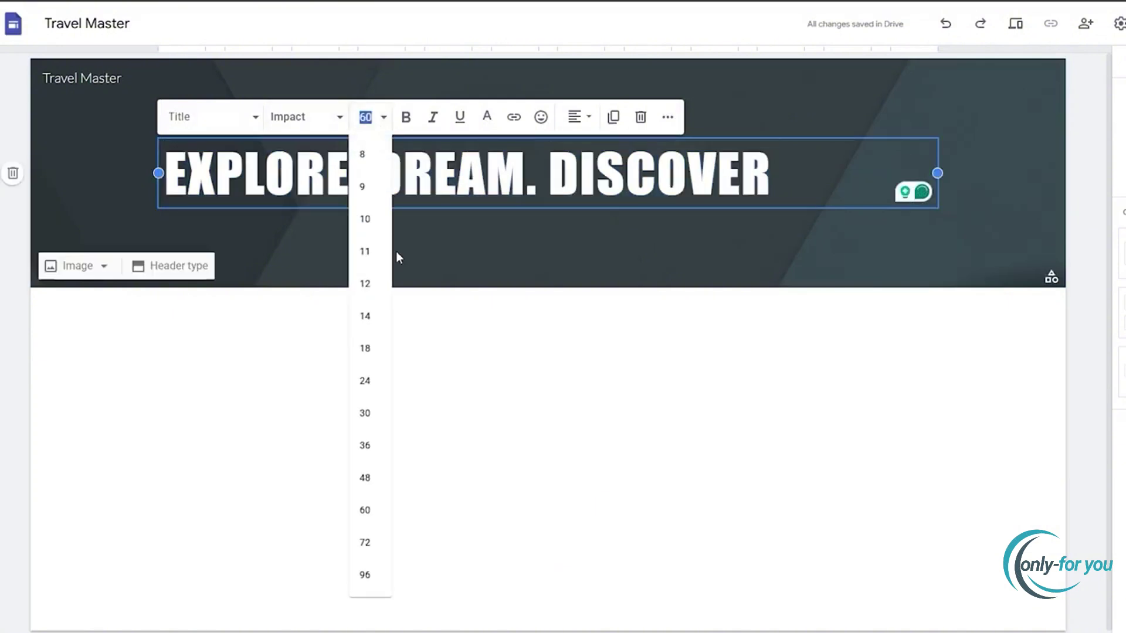
pyautogui.click(381, 543)
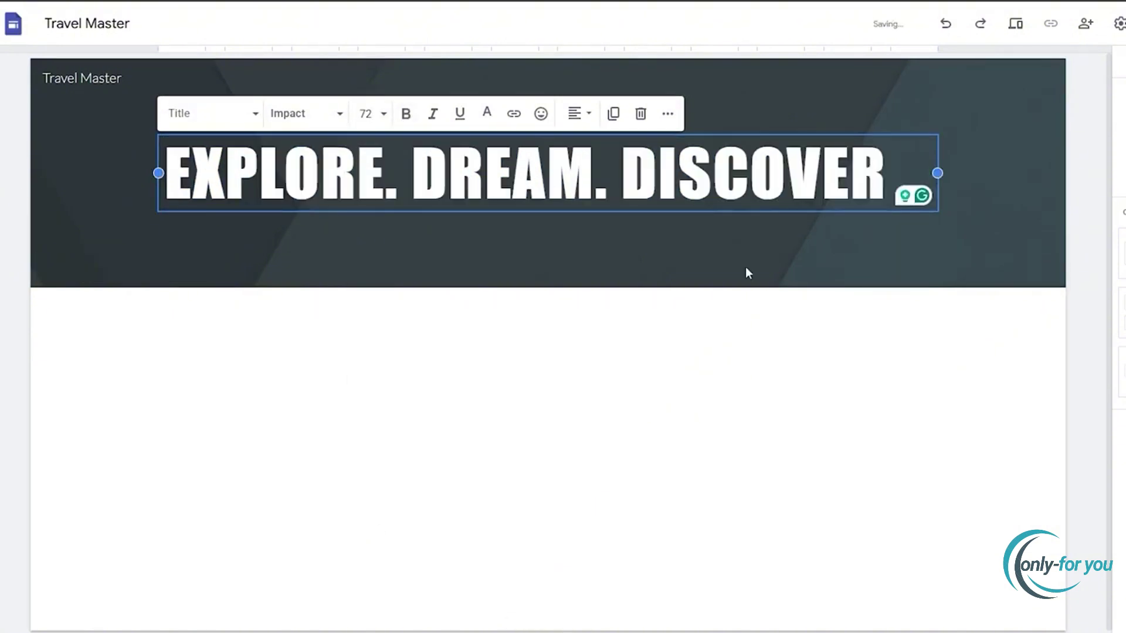
pyautogui.click(798, 307)
pyautogui.tripleClick(363, 174)
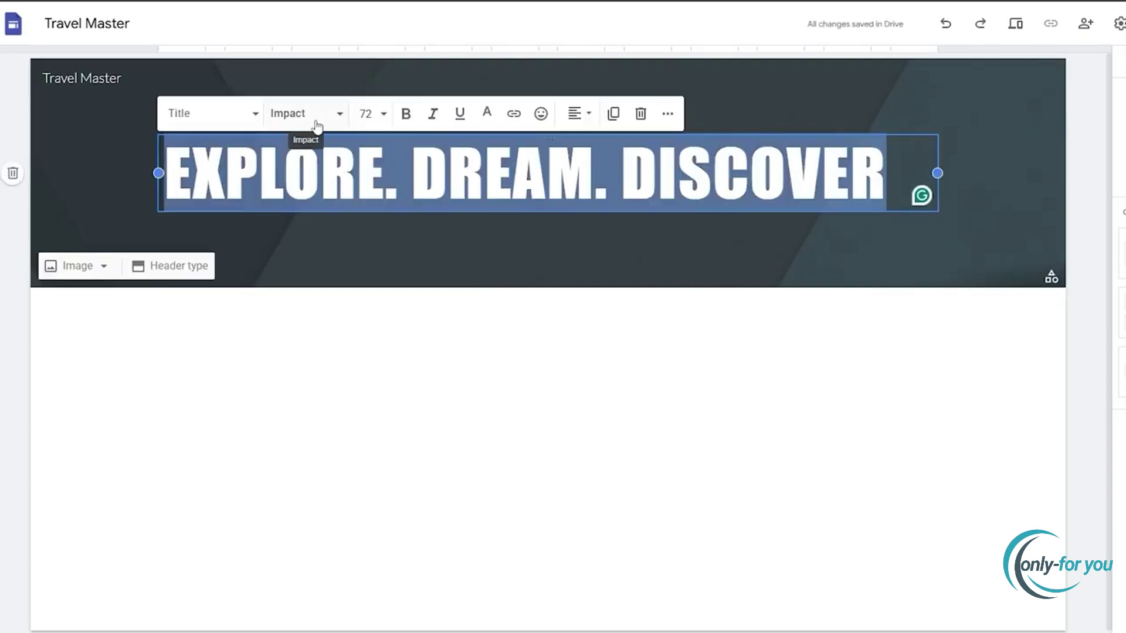
pyautogui.click(380, 114)
pyautogui.click(383, 506)
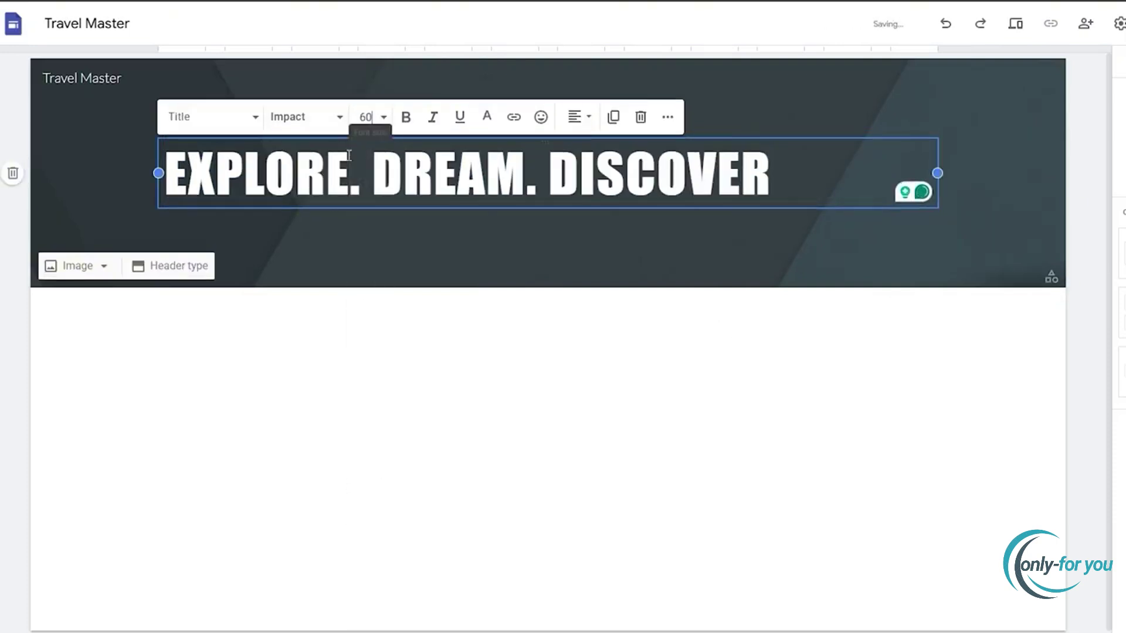
# Change the font of the header title from Impact to Montserrat.
pyautogui.click(328, 126)
pyautogui.scroll(-3, 345, 422)
pyautogui.moveTo(370, 327)
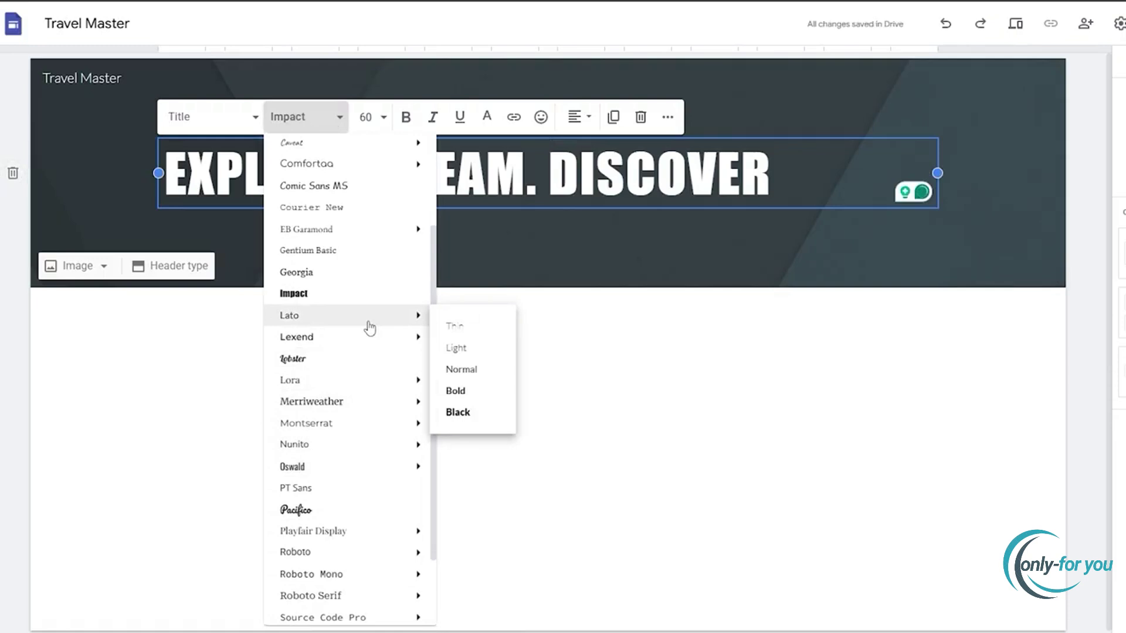
pyautogui.scroll(-1, 366, 364)
pyautogui.moveTo(347, 406)
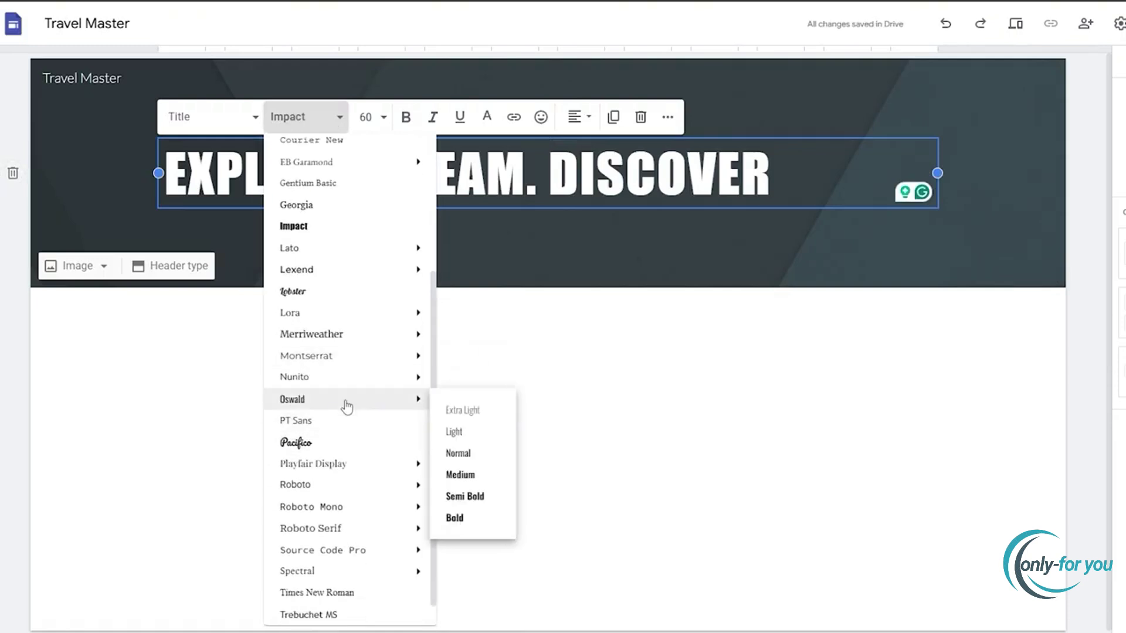
pyautogui.scroll(3, 322, 322)
pyautogui.scroll(-3, 322, 322)
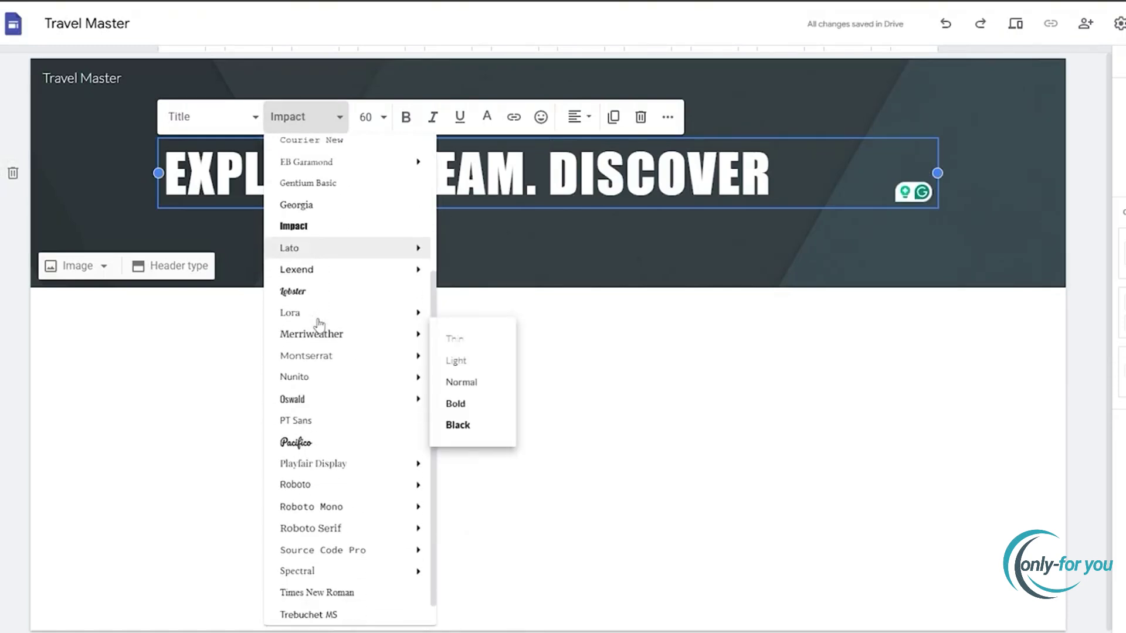
pyautogui.moveTo(346, 364)
pyautogui.click(452, 458)
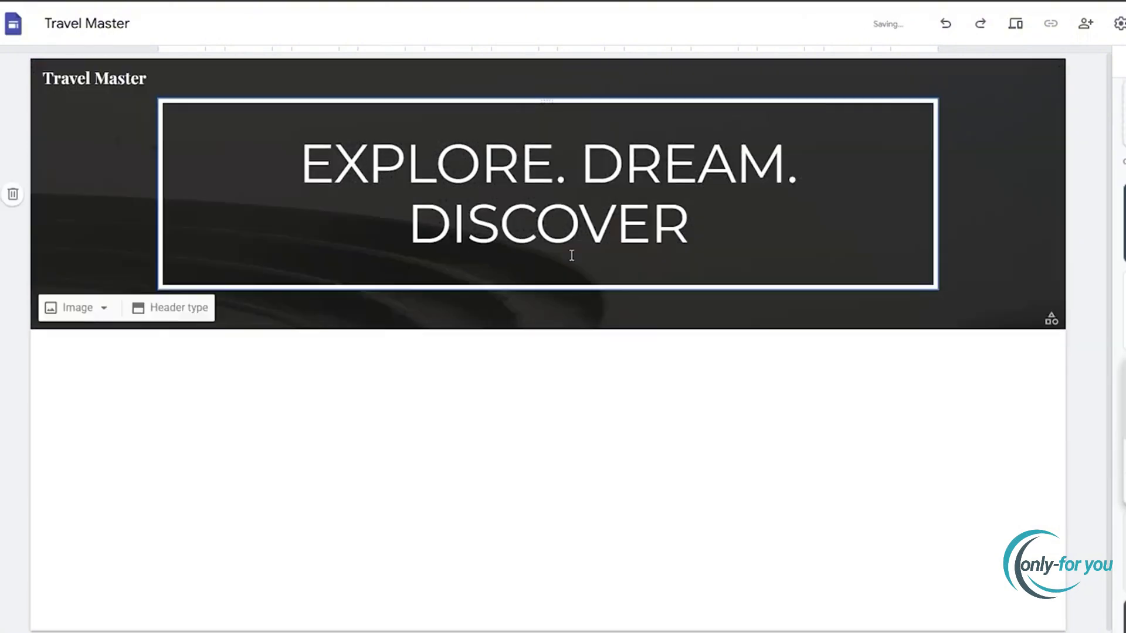
# Select the whole header title in the new theme and reapply Montserrat Normal.
pyautogui.tripleClick(567, 251)
pyautogui.click(344, 87)
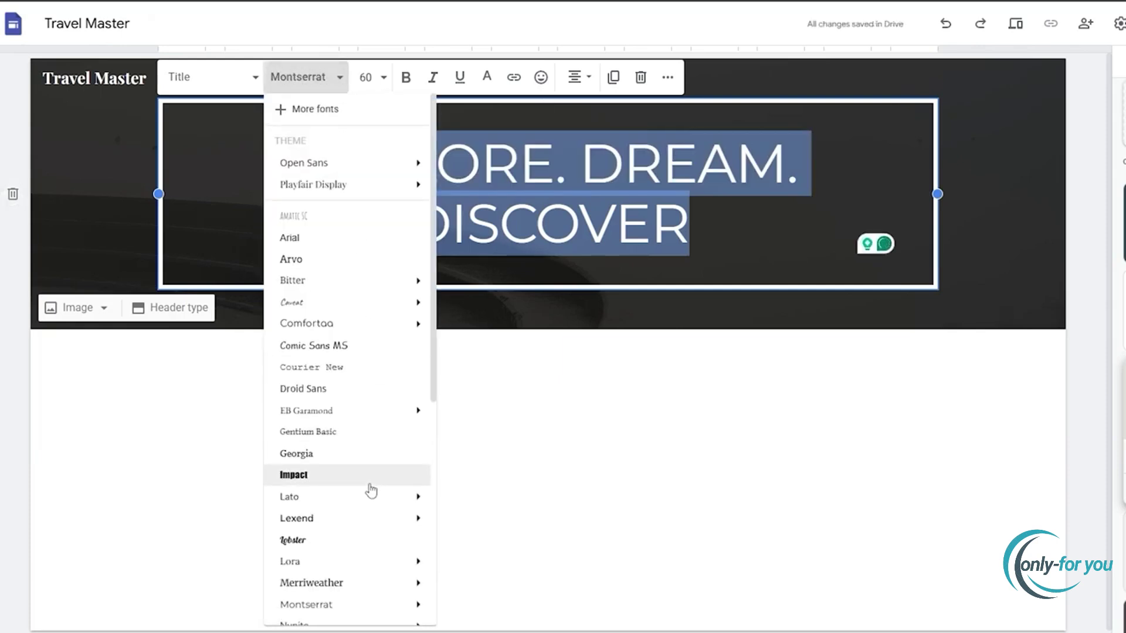
pyautogui.scroll(-1, 410, 519)
pyautogui.moveTo(412, 535)
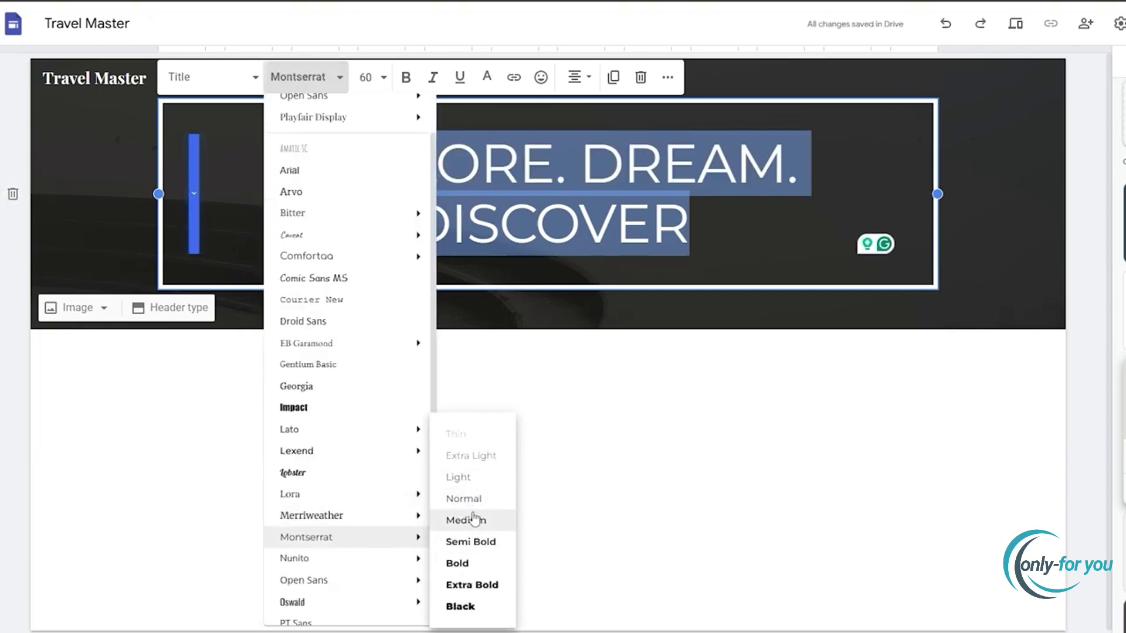
pyautogui.click(468, 502)
# Apply the Heading text style to the header title and set its font to Montserrat.
pyautogui.click(211, 77)
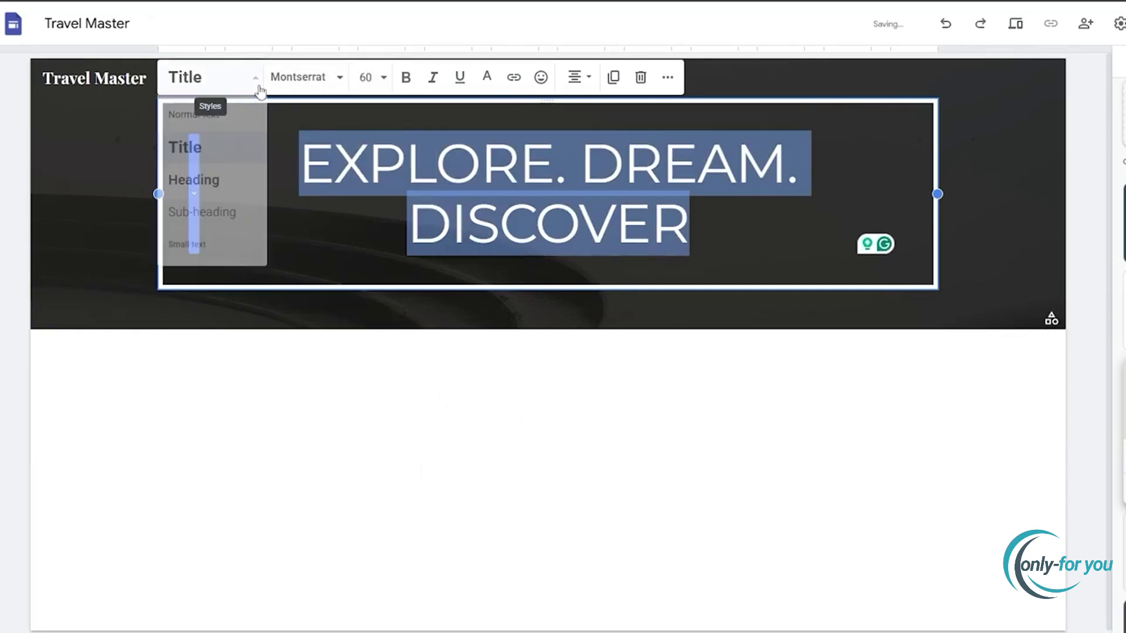
pyautogui.click(242, 187)
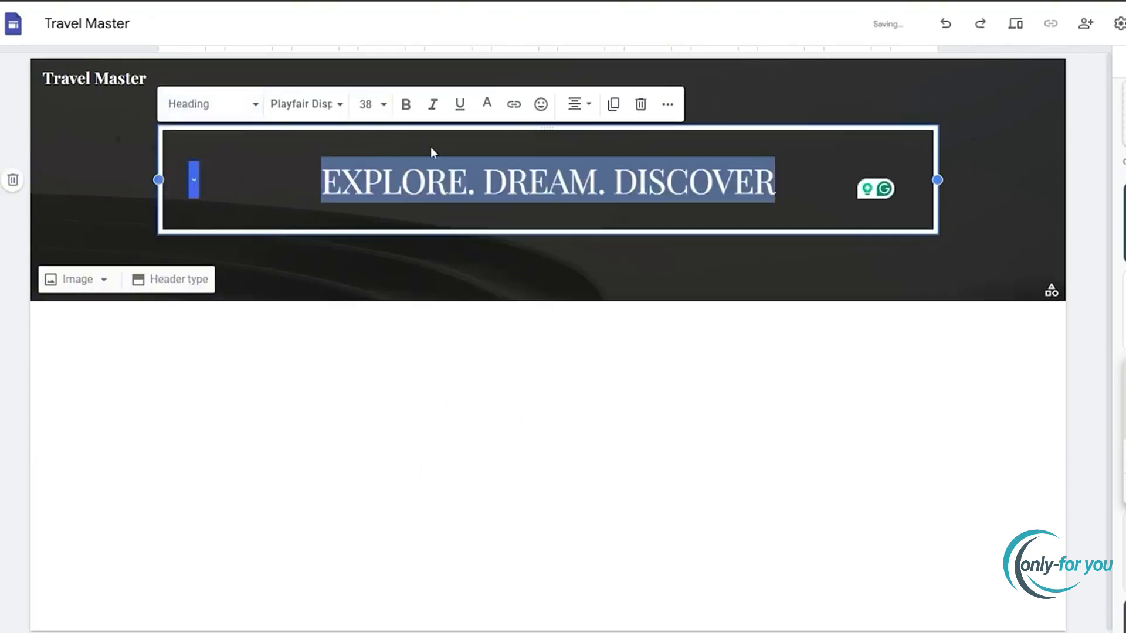
pyautogui.click(343, 104)
pyautogui.scroll(-1, 384, 512)
pyautogui.moveTo(400, 533)
pyautogui.click(491, 528)
# Set the font size of the header title to 48.
pyautogui.click(375, 102)
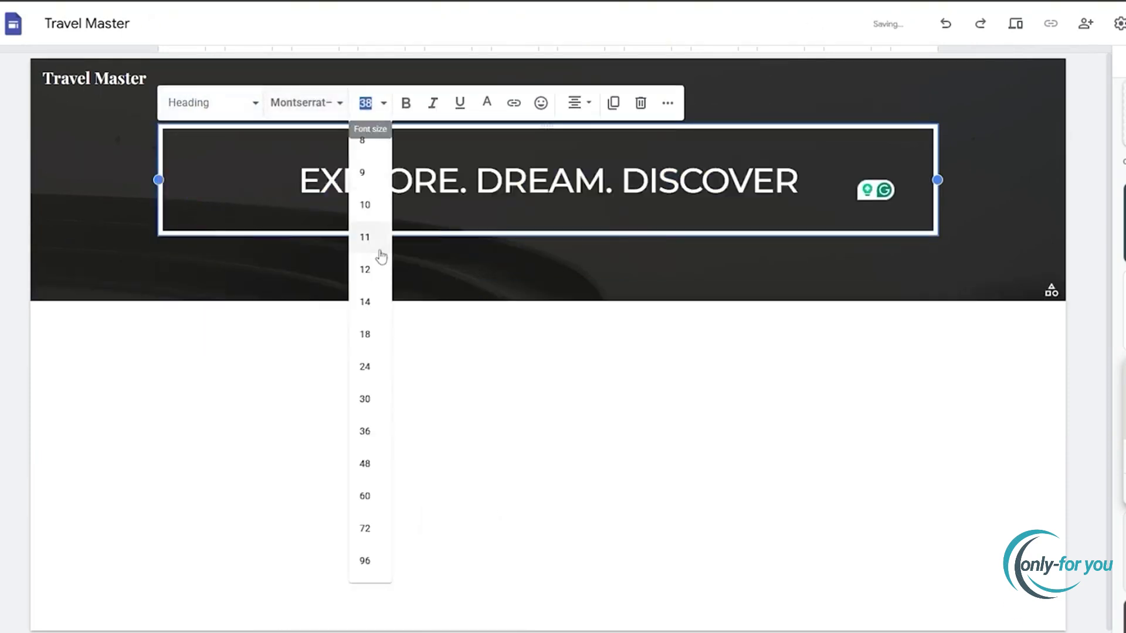
pyautogui.click(378, 466)
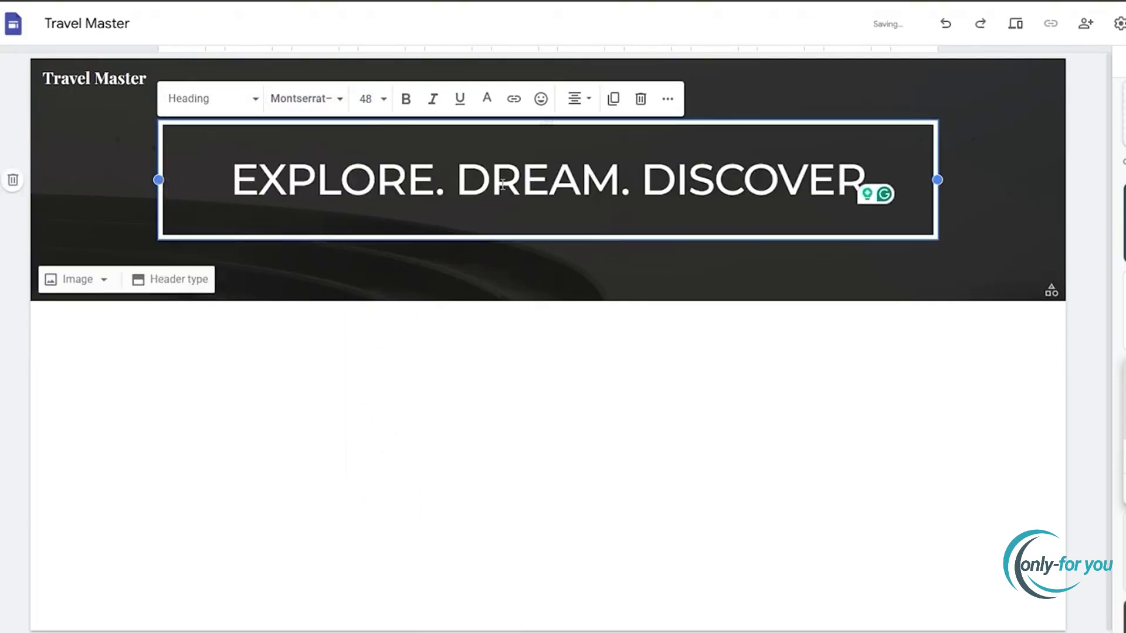
pyautogui.click(891, 336)
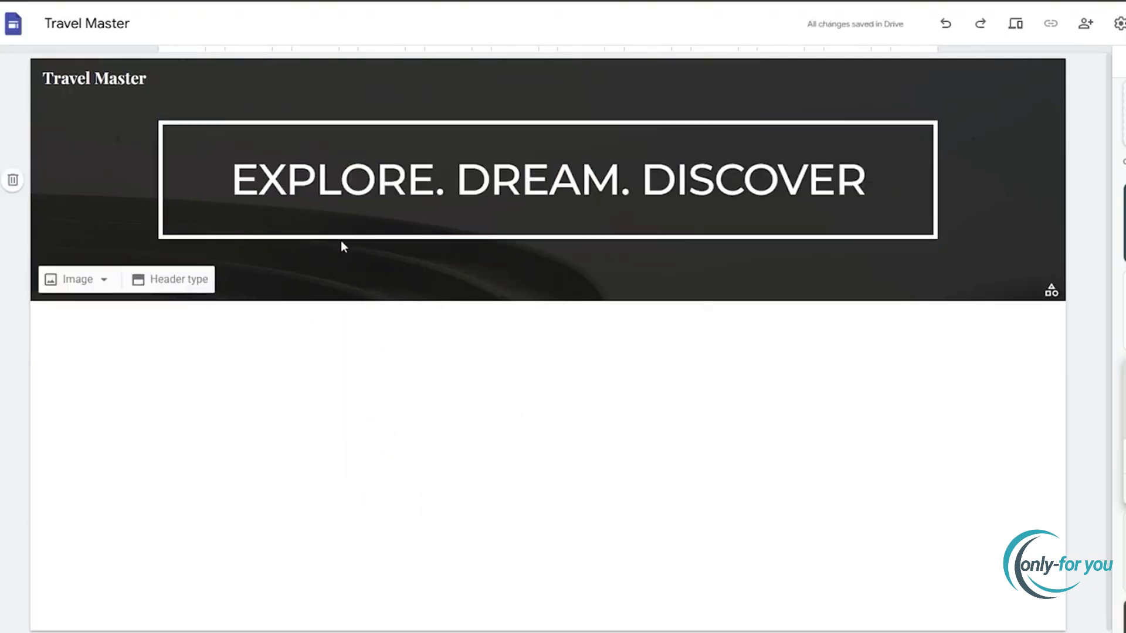
# Try the Large banner header type and switch the header to Cover.
pyautogui.scroll(-1, 592, 250)
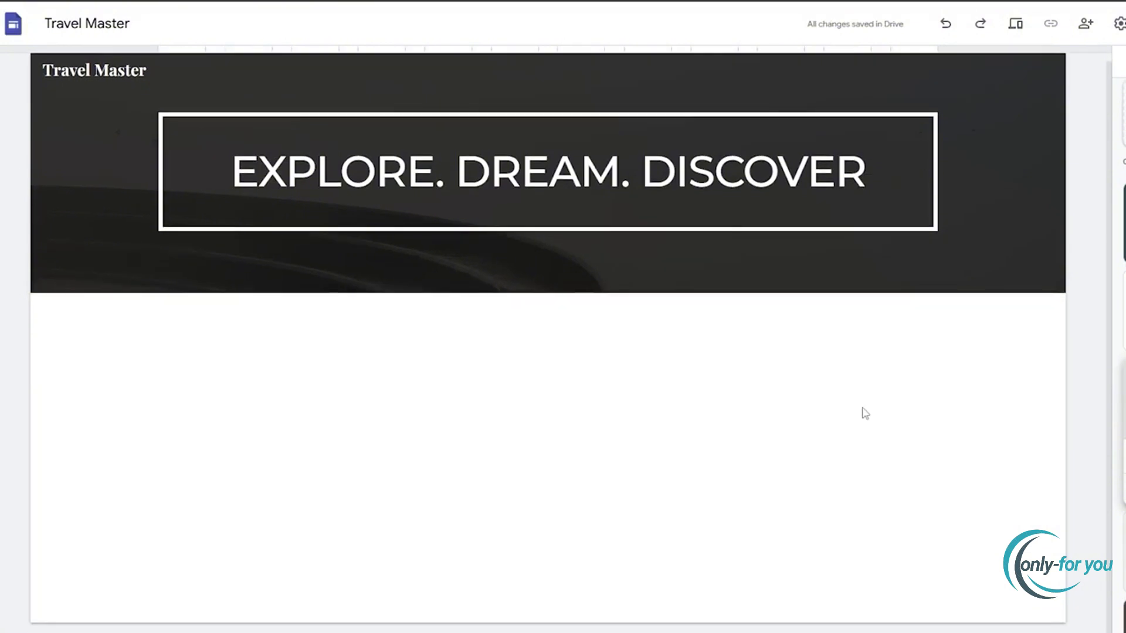
pyautogui.moveTo(302, 247)
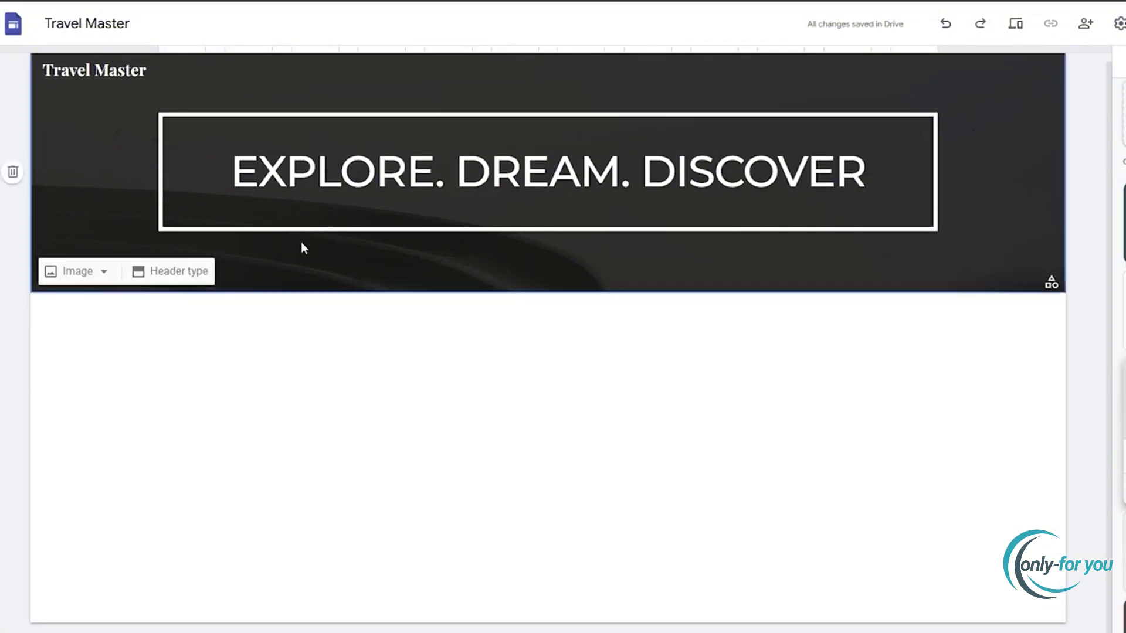
pyautogui.click(185, 279)
pyautogui.click(170, 278)
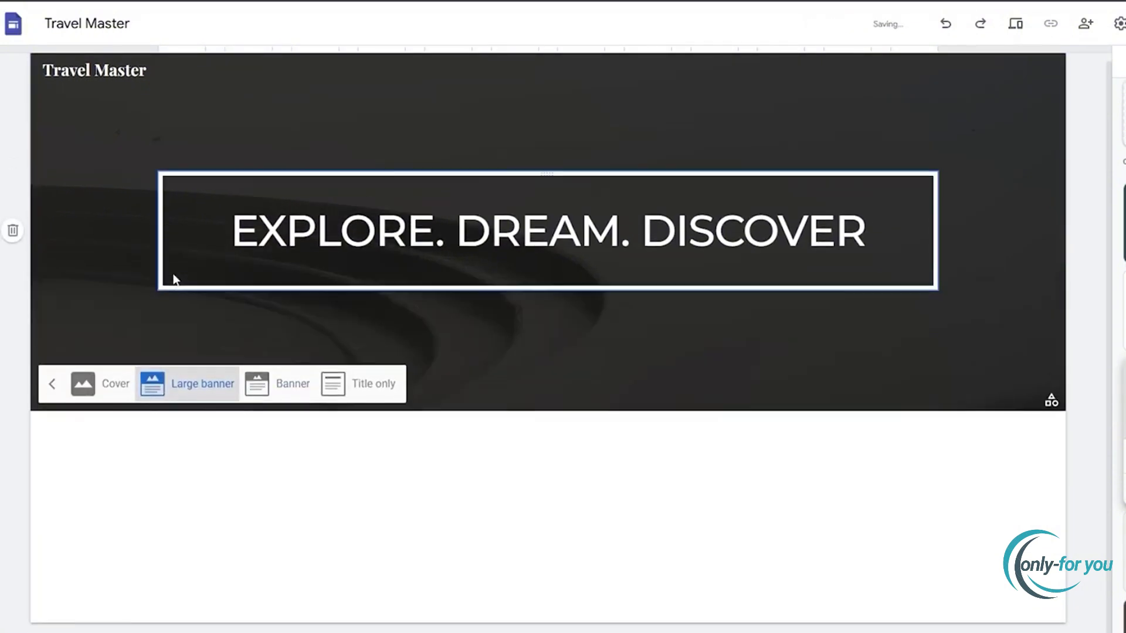
pyautogui.click(209, 398)
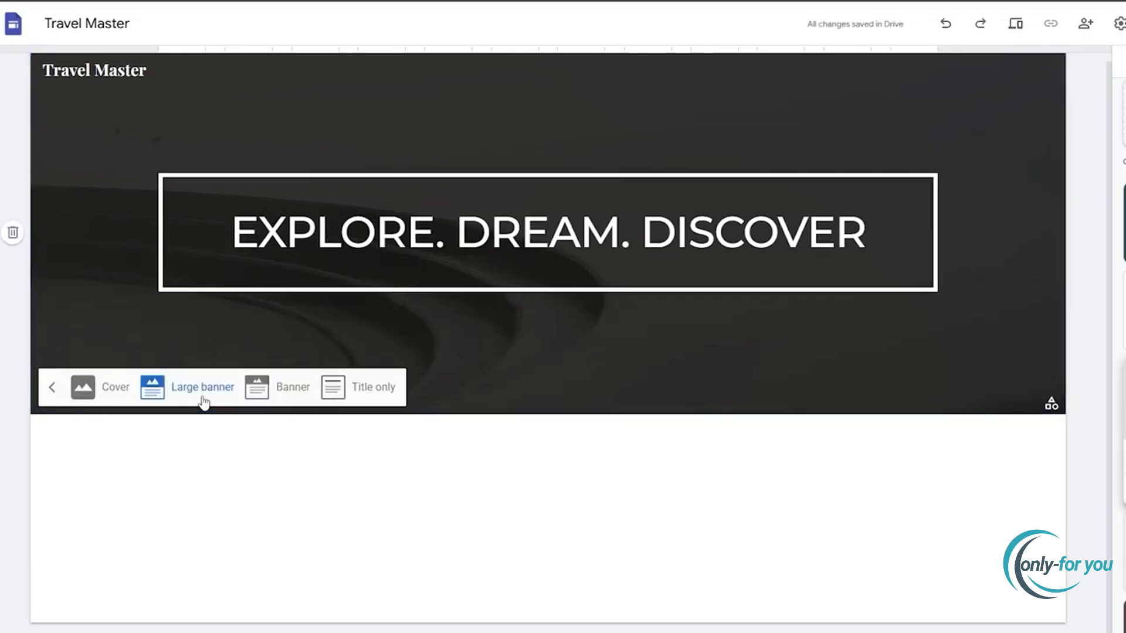
pyautogui.click(154, 403)
pyautogui.click(101, 399)
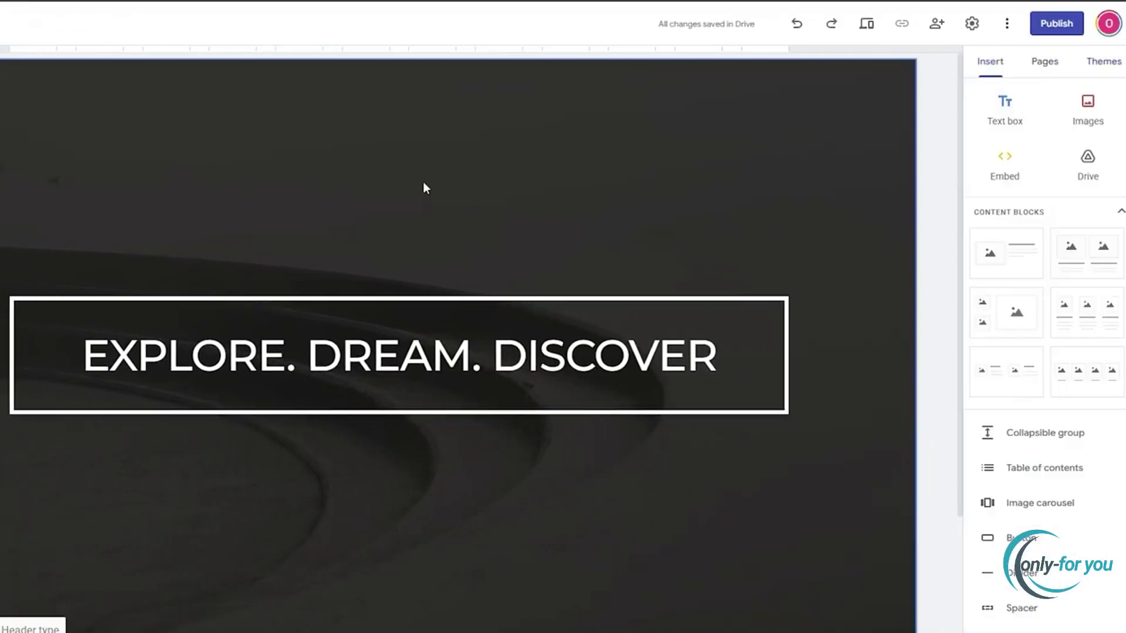
# Open the image selection for the header background and look through the gallery and the other image sources.
pyautogui.doubleClick(426, 188)
pyautogui.scroll(-2, 269, 264)
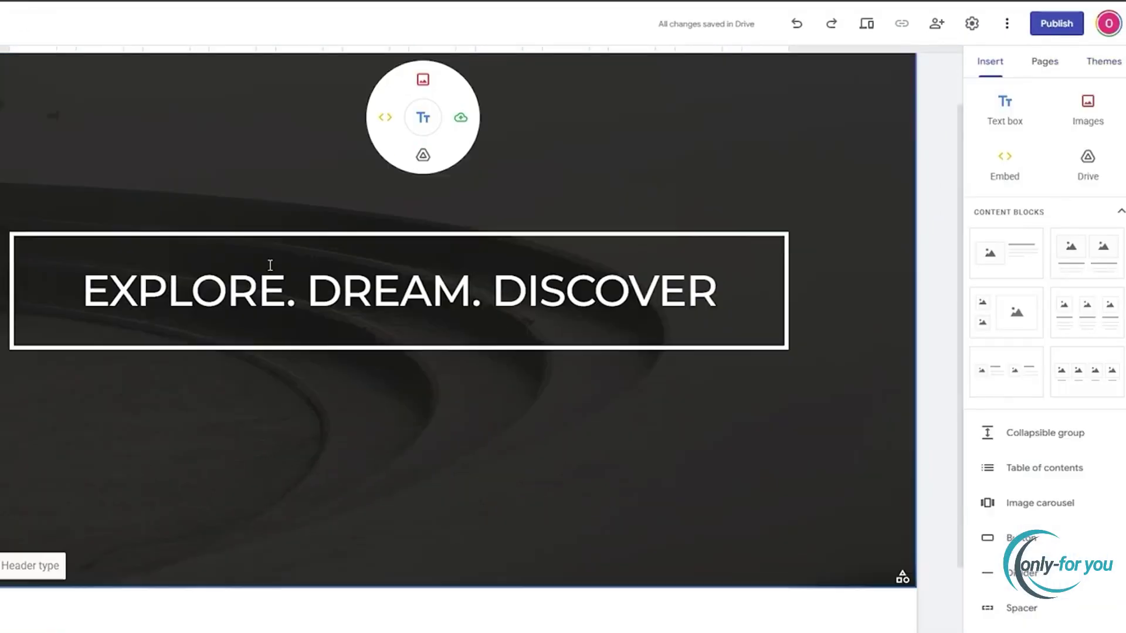
pyautogui.click(85, 496)
pyautogui.click(86, 568)
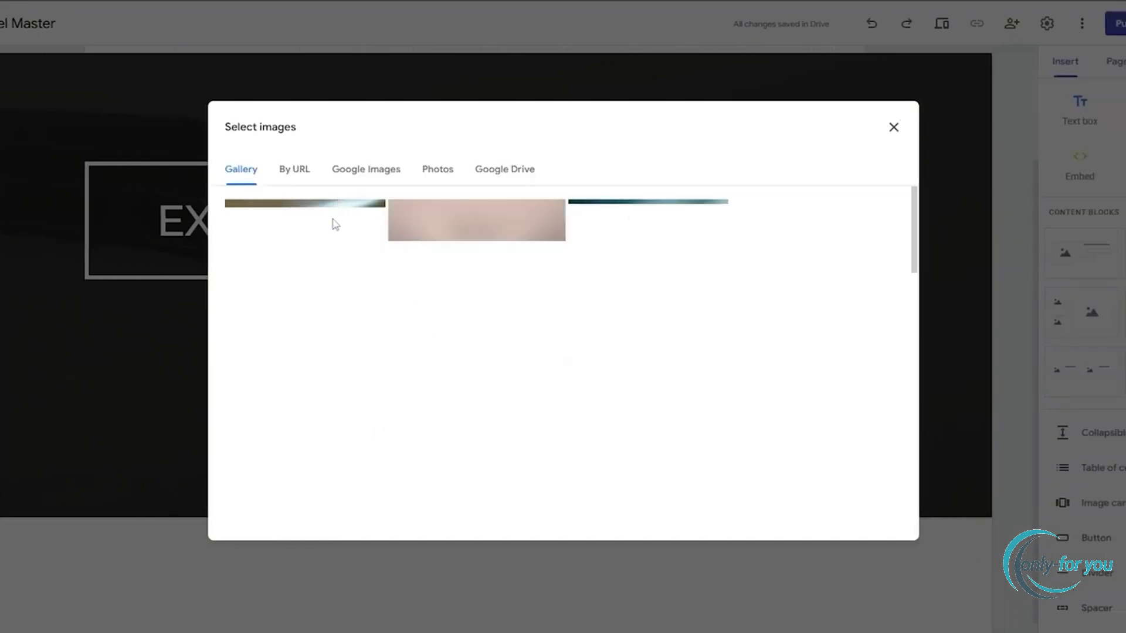
pyautogui.scroll(-5, 332, 295)
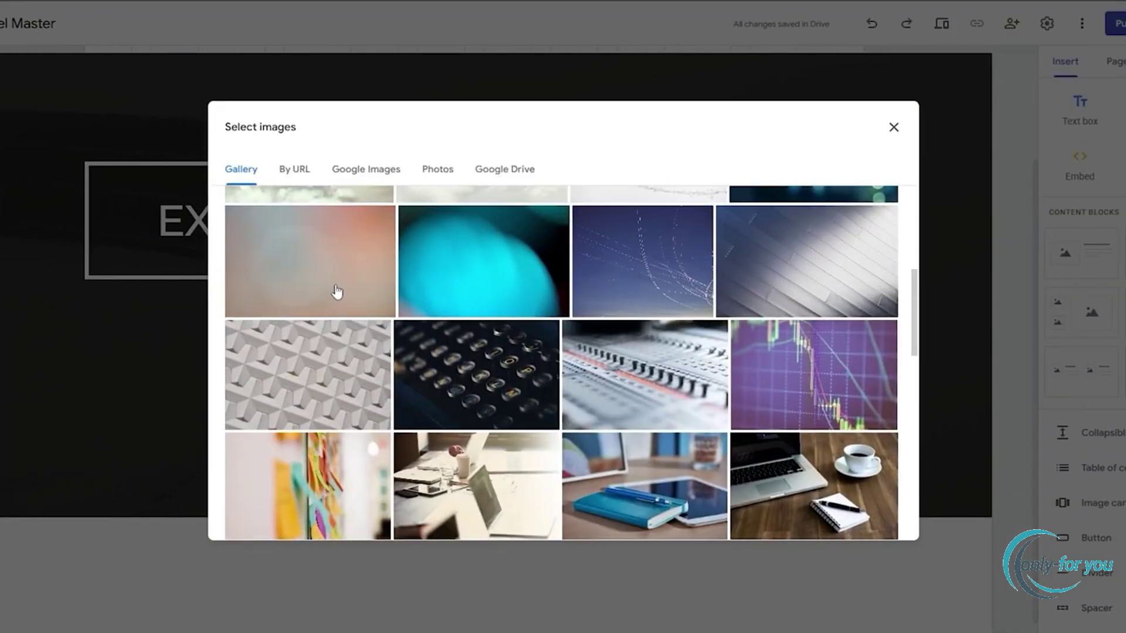
pyautogui.scroll(5, 338, 293)
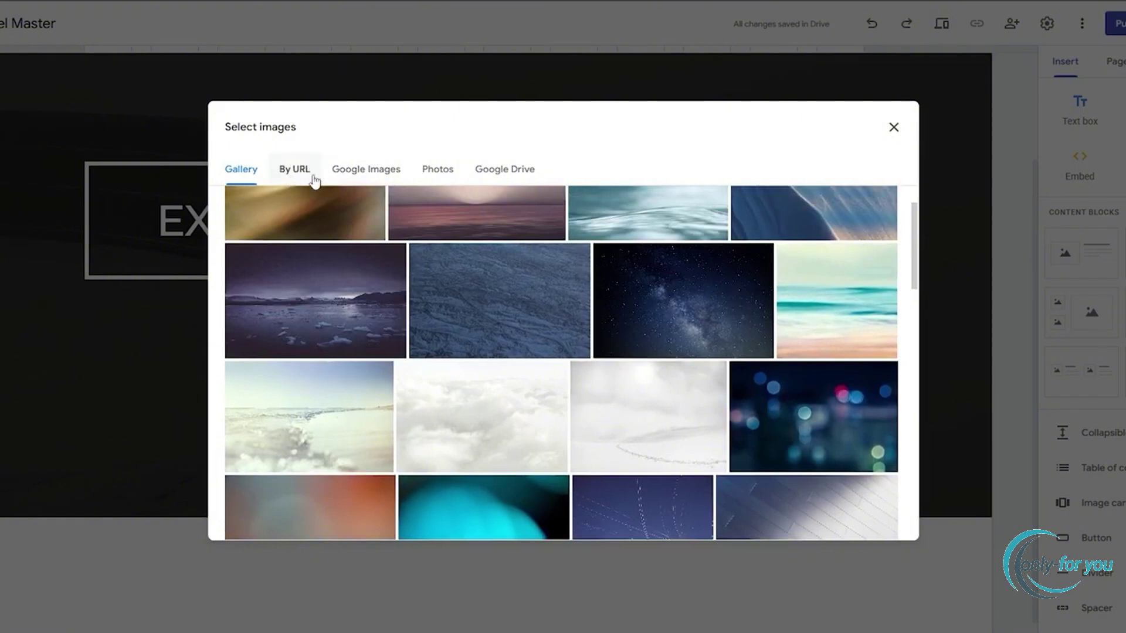
pyautogui.click(314, 179)
pyautogui.click(355, 181)
pyautogui.click(435, 182)
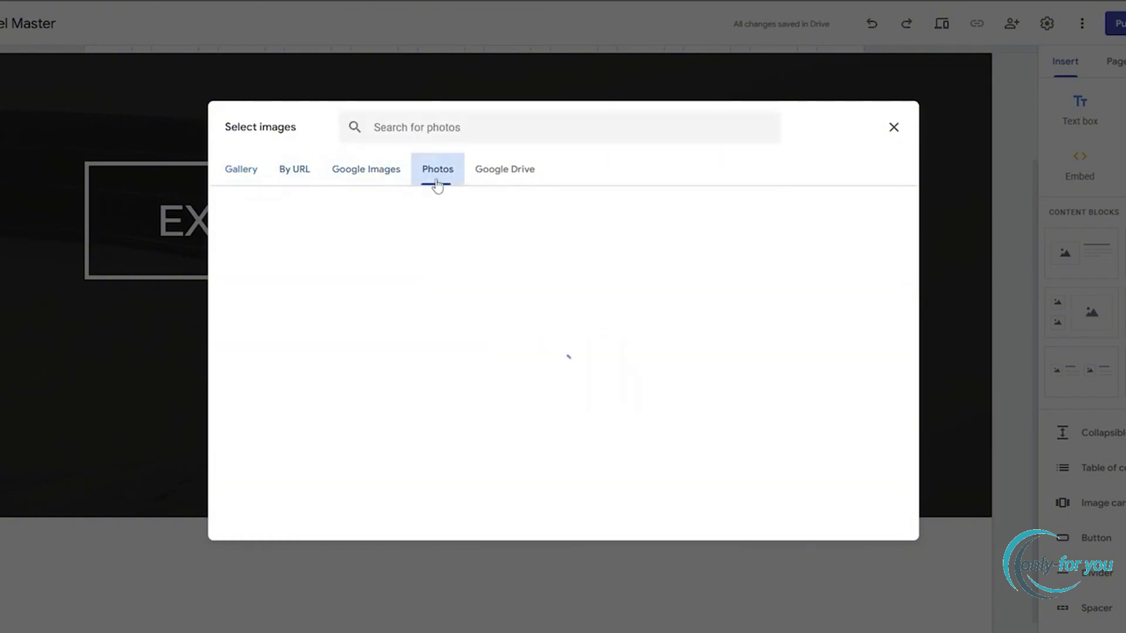
pyautogui.click(485, 183)
pyautogui.click(361, 171)
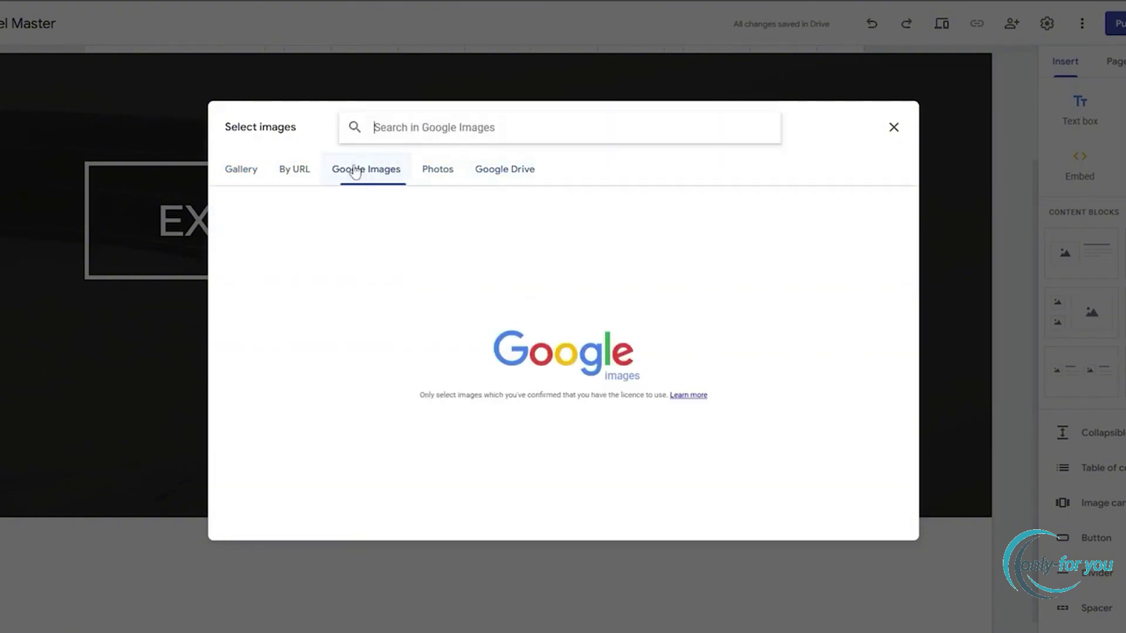
pyautogui.click(295, 175)
pyautogui.click(242, 175)
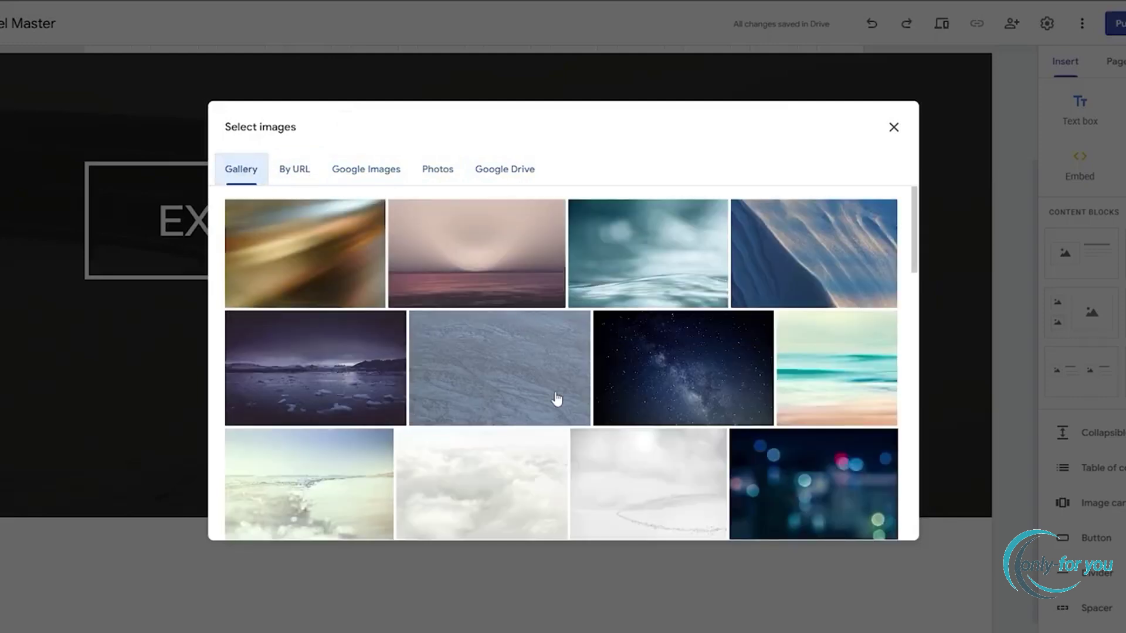
pyautogui.scroll(-12, 557, 400)
pyautogui.scroll(12, 555, 394)
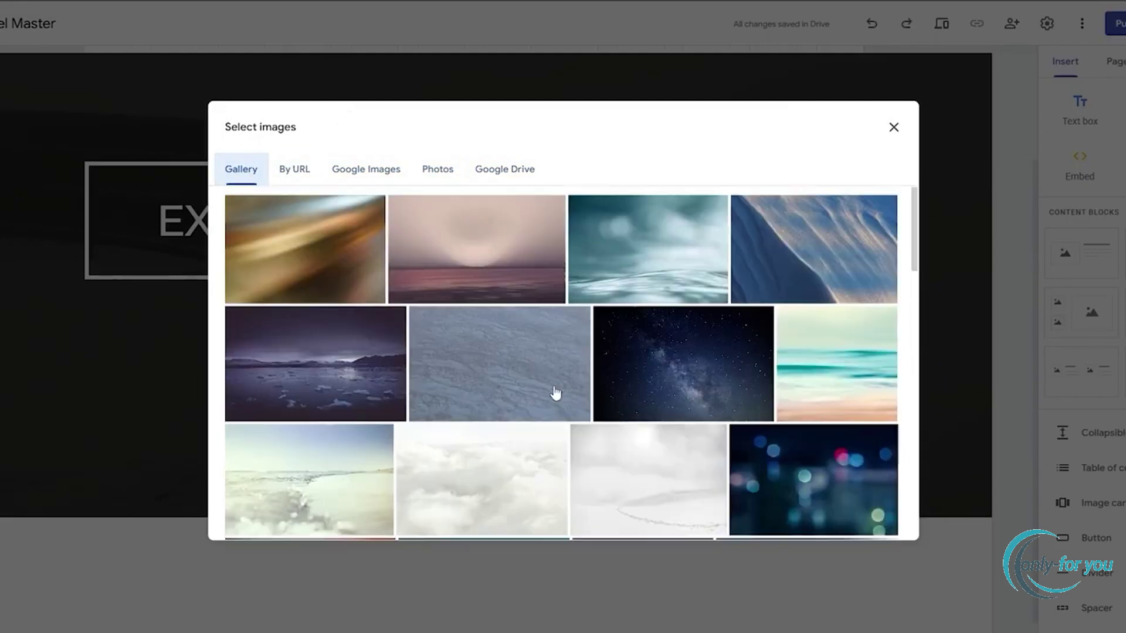
pyautogui.scroll(-15, 809, 399)
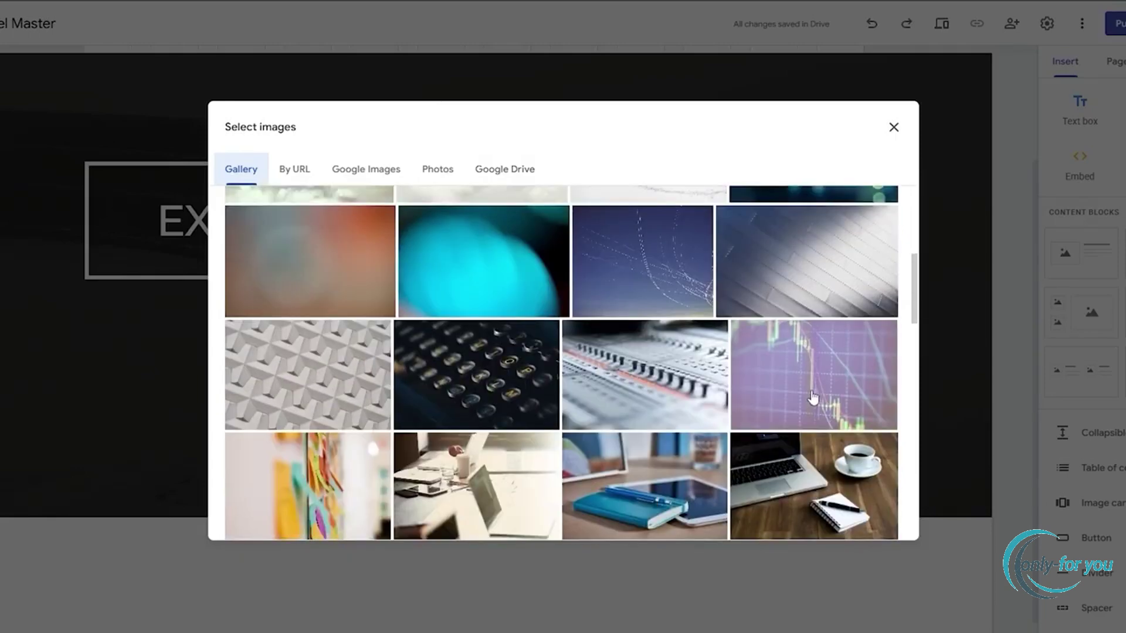
pyautogui.scroll(5, 809, 400)
# Search Google Images for MOUNTAINS and insert the first result, the pointed peak above a forest, as the header background.
pyautogui.click(331, 183)
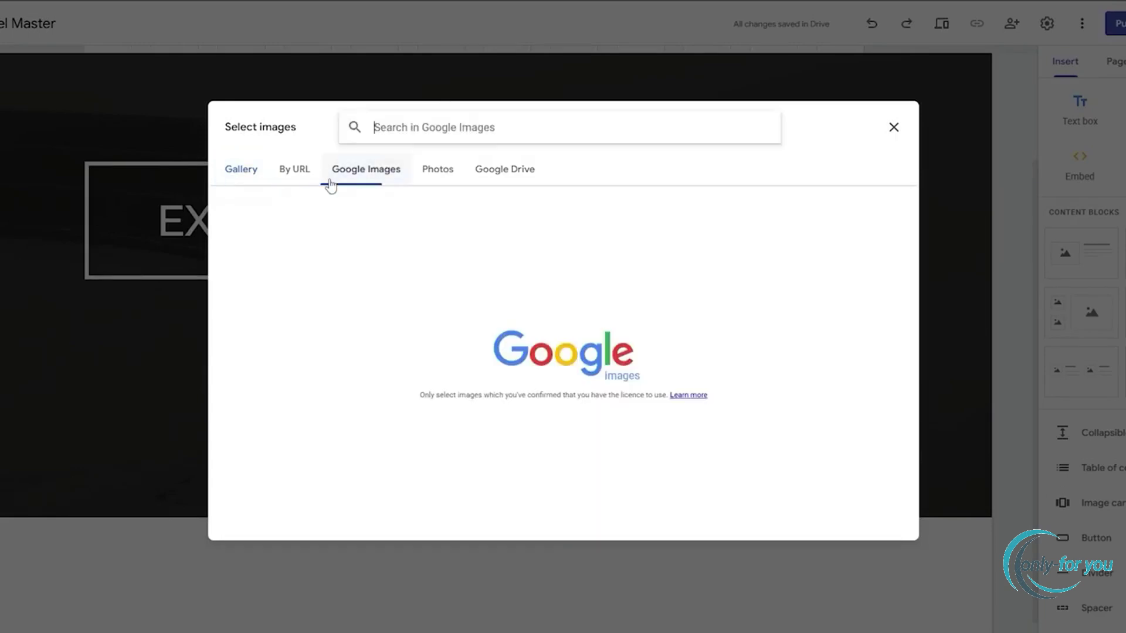
pyautogui.click(457, 128)
pyautogui.write('MOUNTAINS')
pyautogui.press('Return')
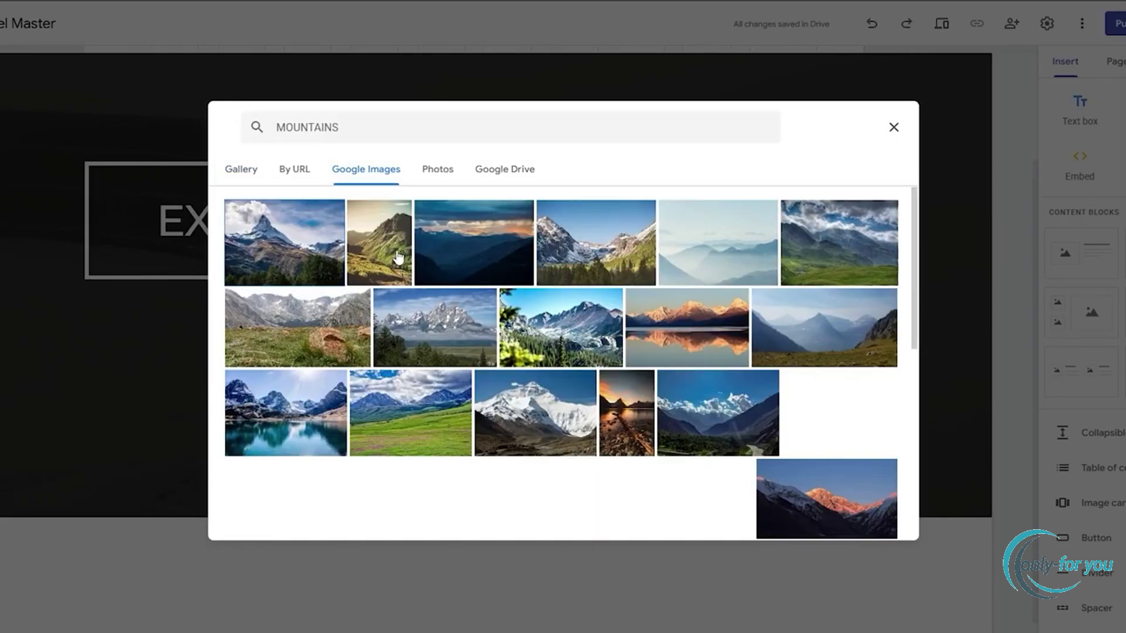
pyautogui.click(307, 258)
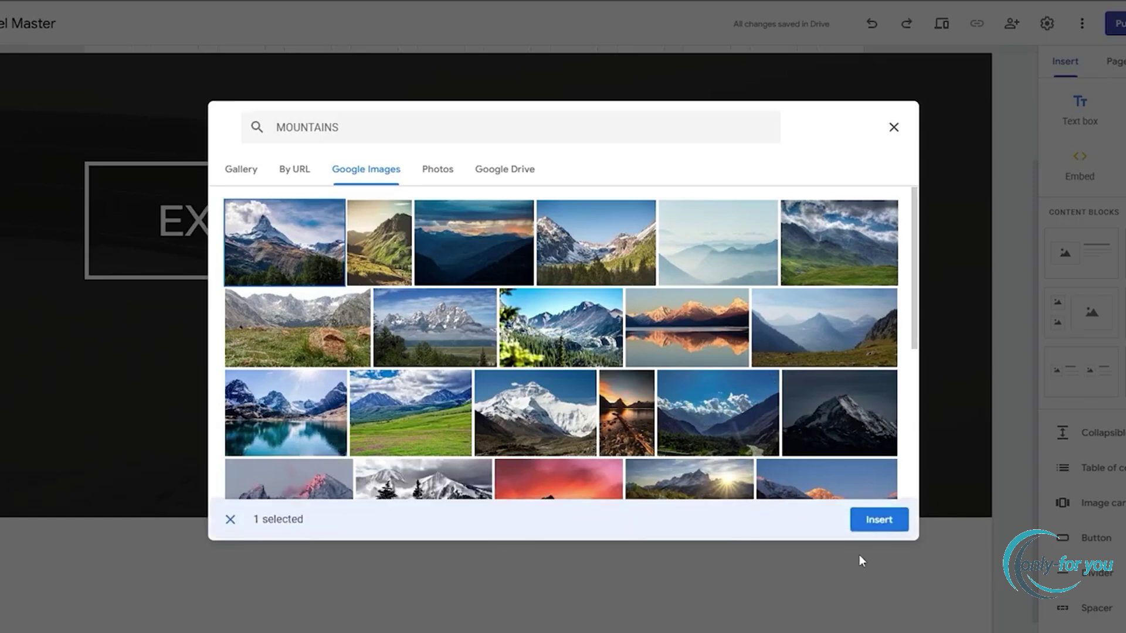
pyautogui.click(870, 523)
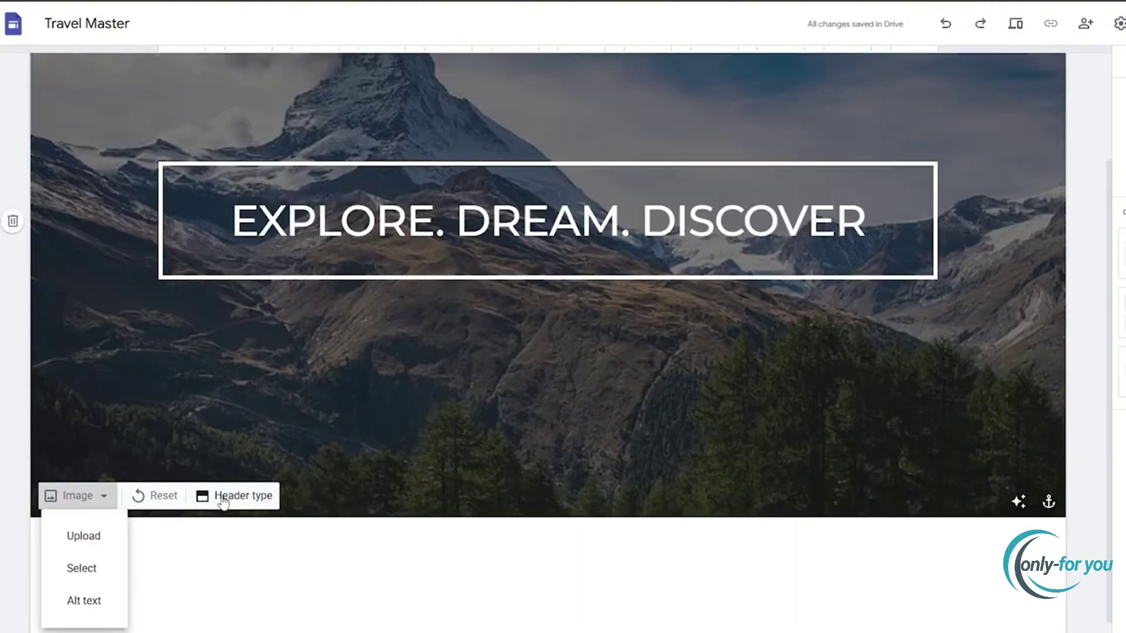
# Change the header type to Large banner.
pyautogui.click(226, 497)
pyautogui.click(243, 498)
pyautogui.click(187, 490)
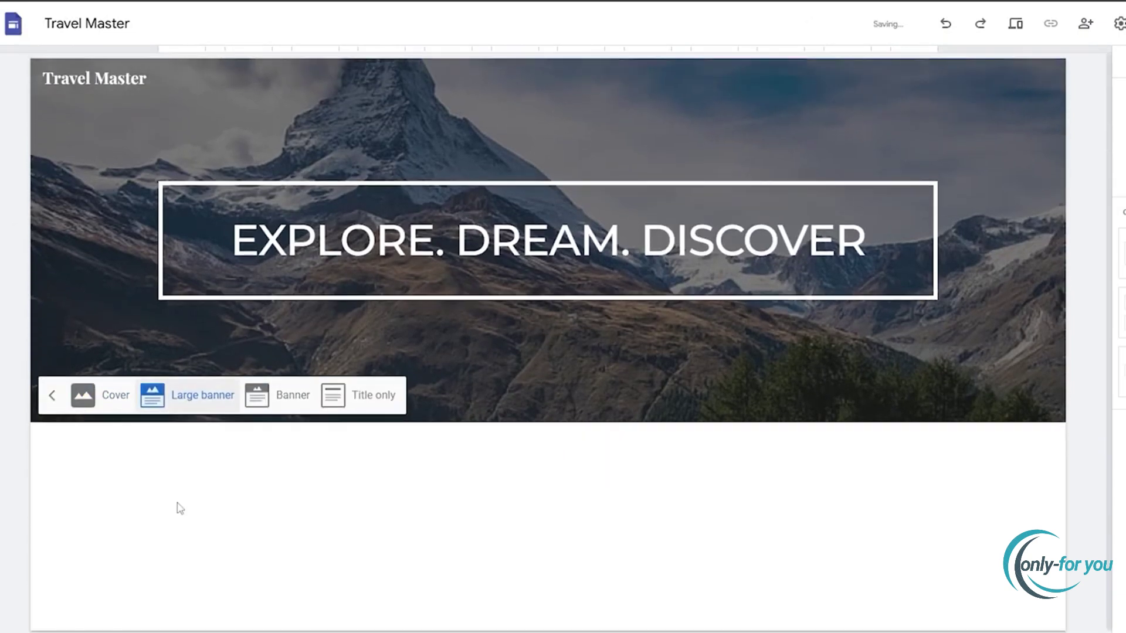
pyautogui.click(583, 335)
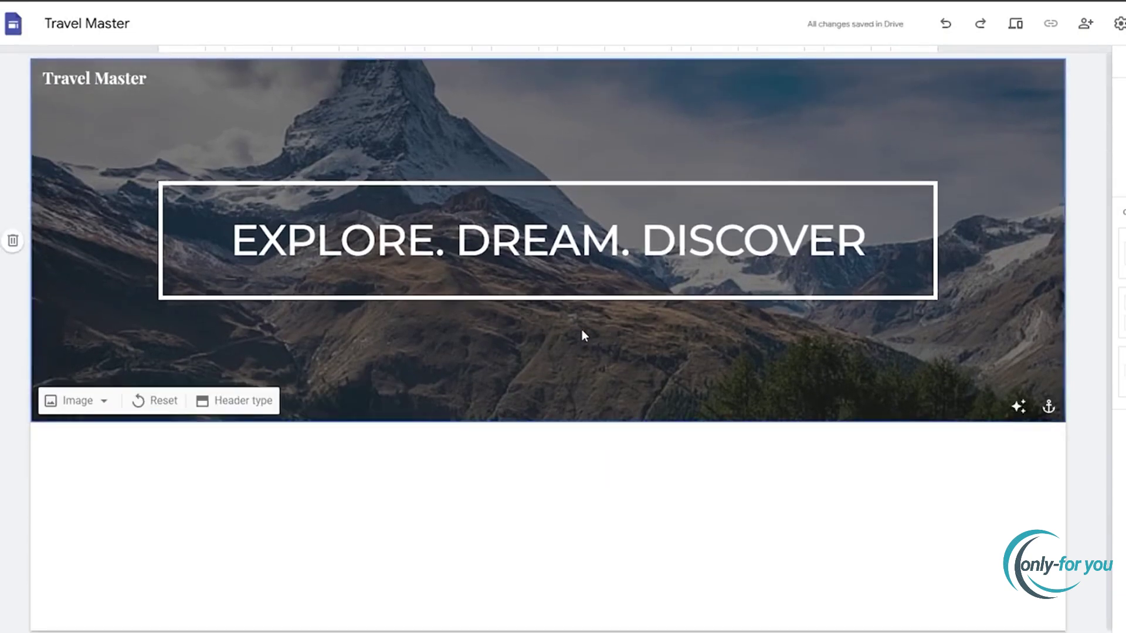
# Upload a picture of snowy mountains behind pine trees as the header background.
pyautogui.click(70, 401)
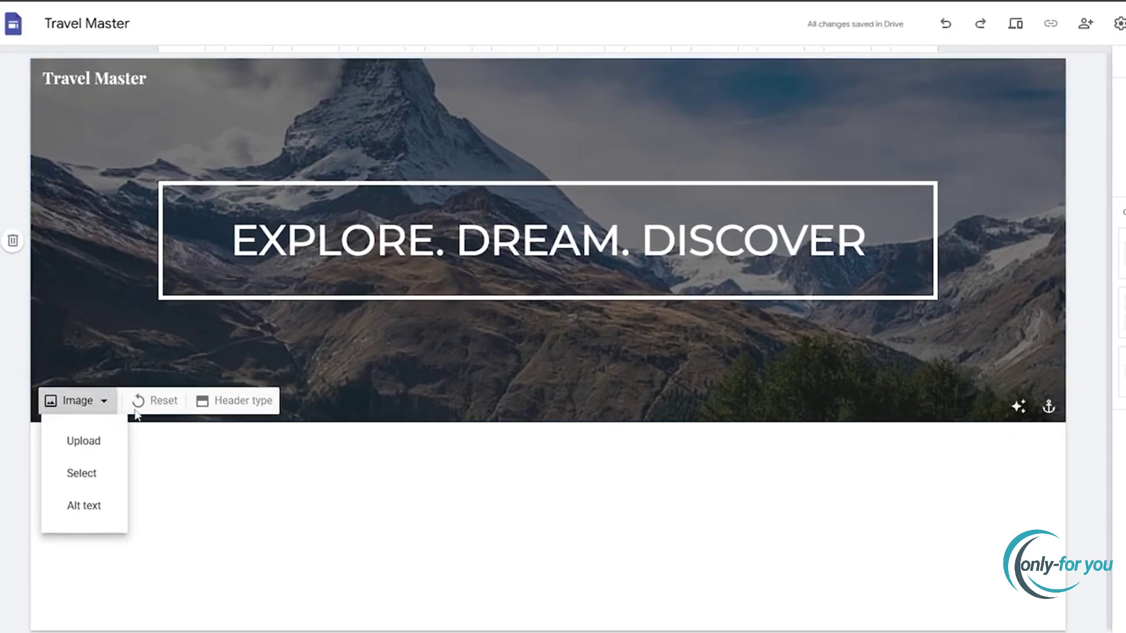
pyautogui.click(88, 441)
pyautogui.click(694, 438)
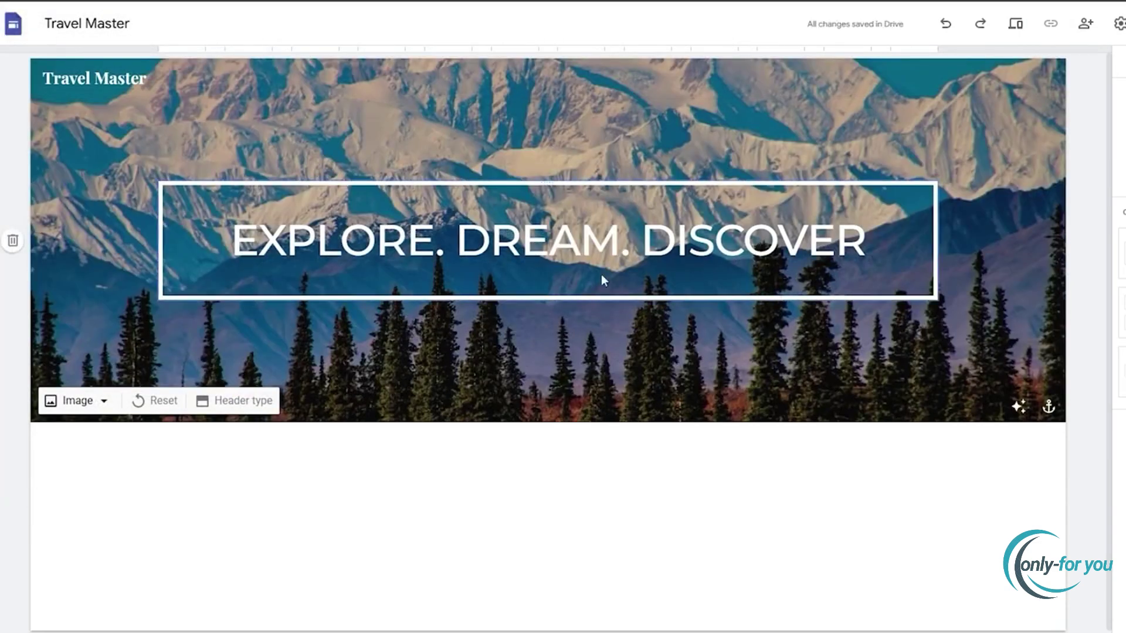
# Search Google Images for mountain and insert the dark, snow-dusted peak in the first row as the header background.
pyautogui.click(104, 401)
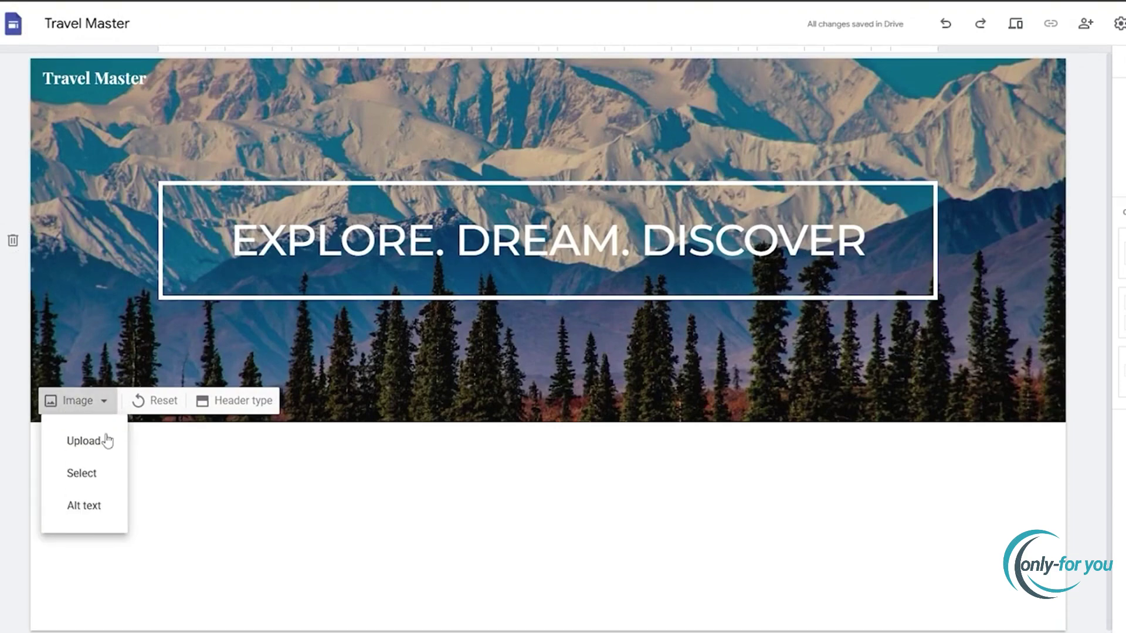
pyautogui.click(106, 484)
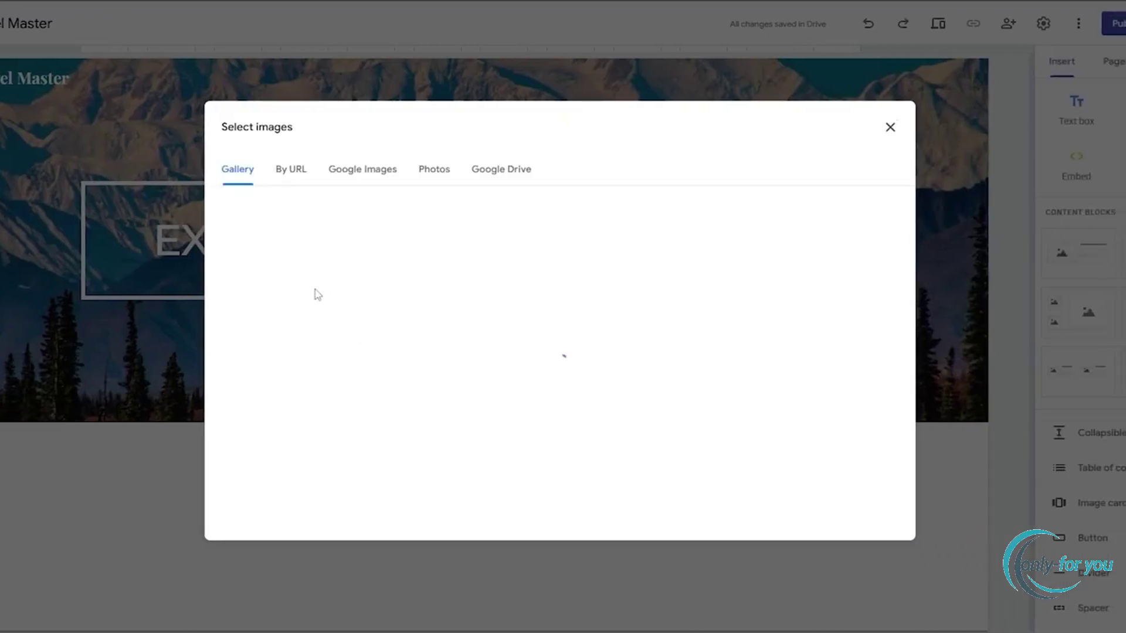
pyautogui.click(406, 175)
pyautogui.write('m')
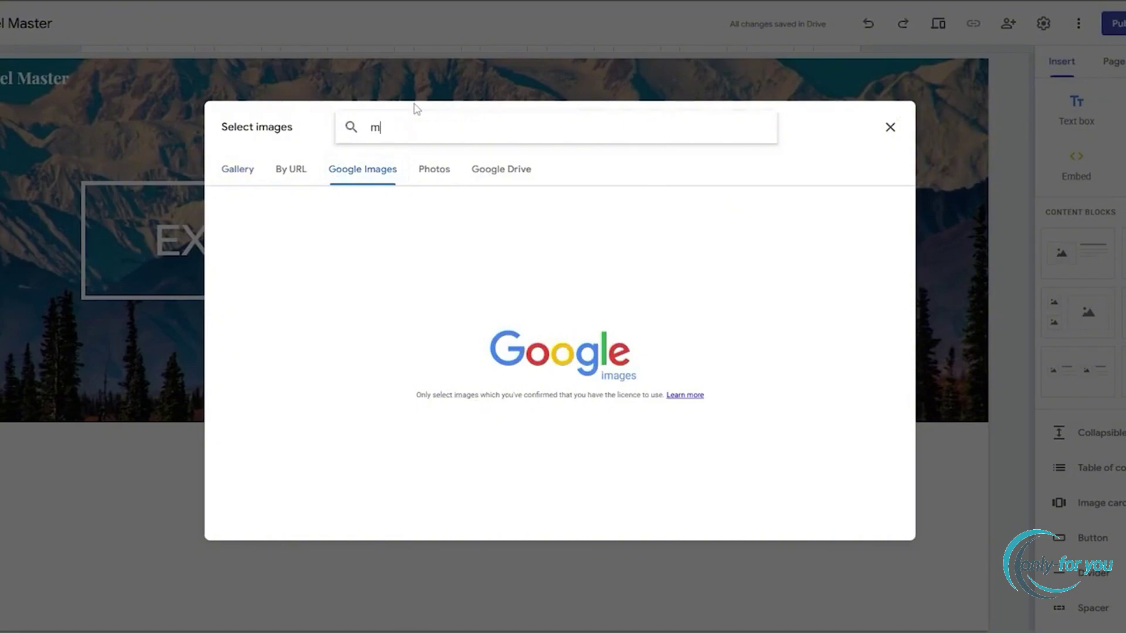
pyautogui.write('ountain')
pyautogui.press('Return')
pyautogui.click(774, 475)
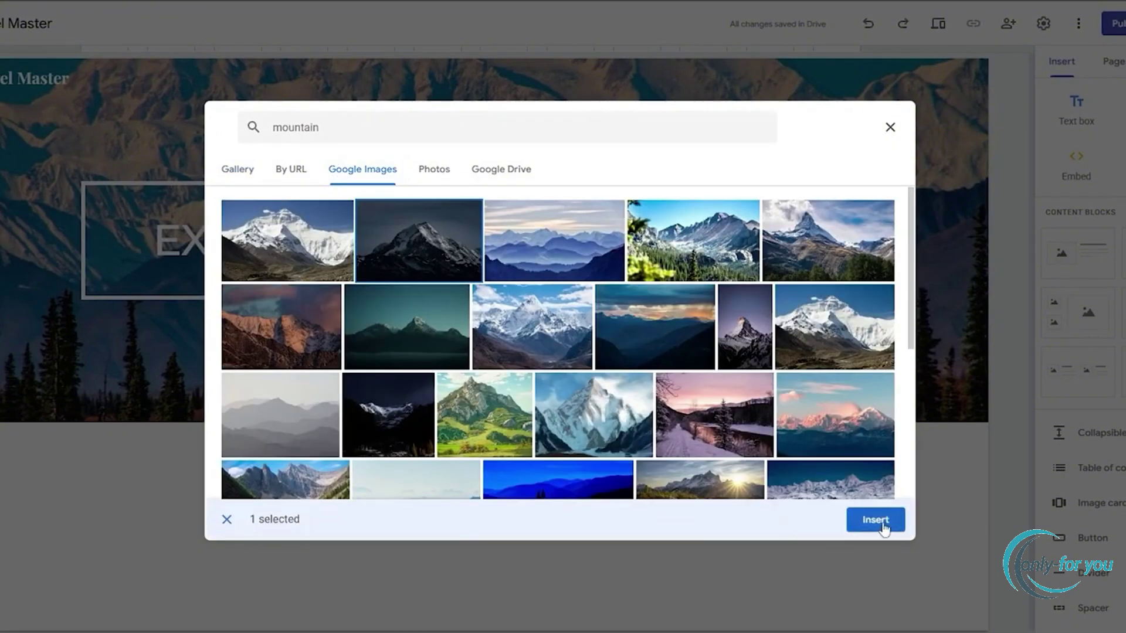
pyautogui.click(885, 522)
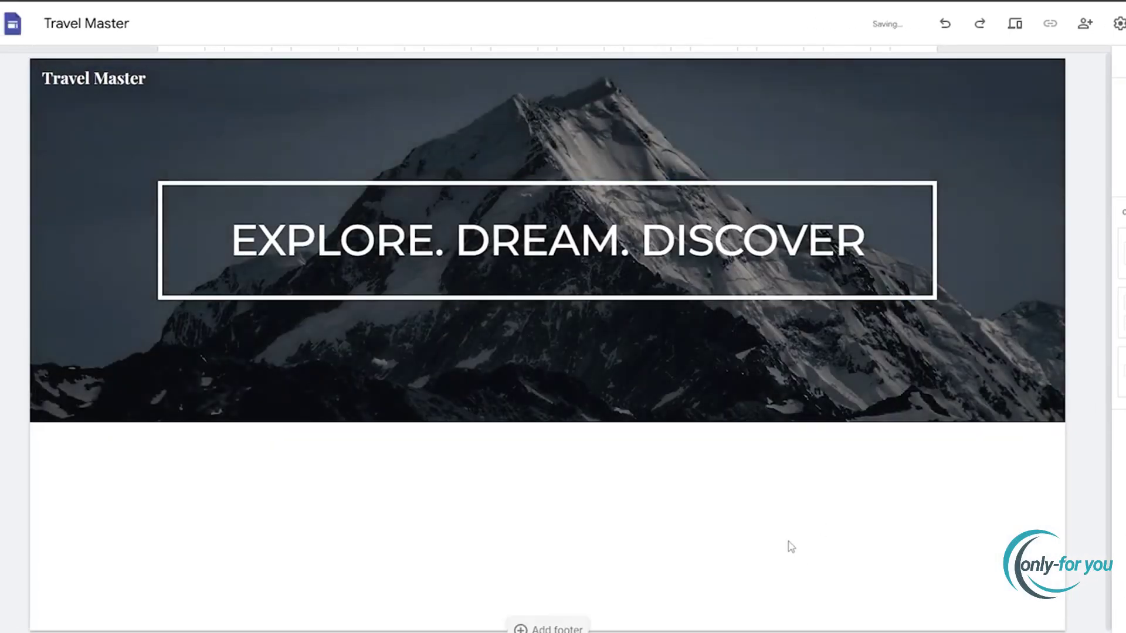
# Add Sub-heading text below the header title reading "This is a travelBlog Featuring beautiful destinations, new experiences and hidden places".
pyautogui.doubleClick(1019, 409)
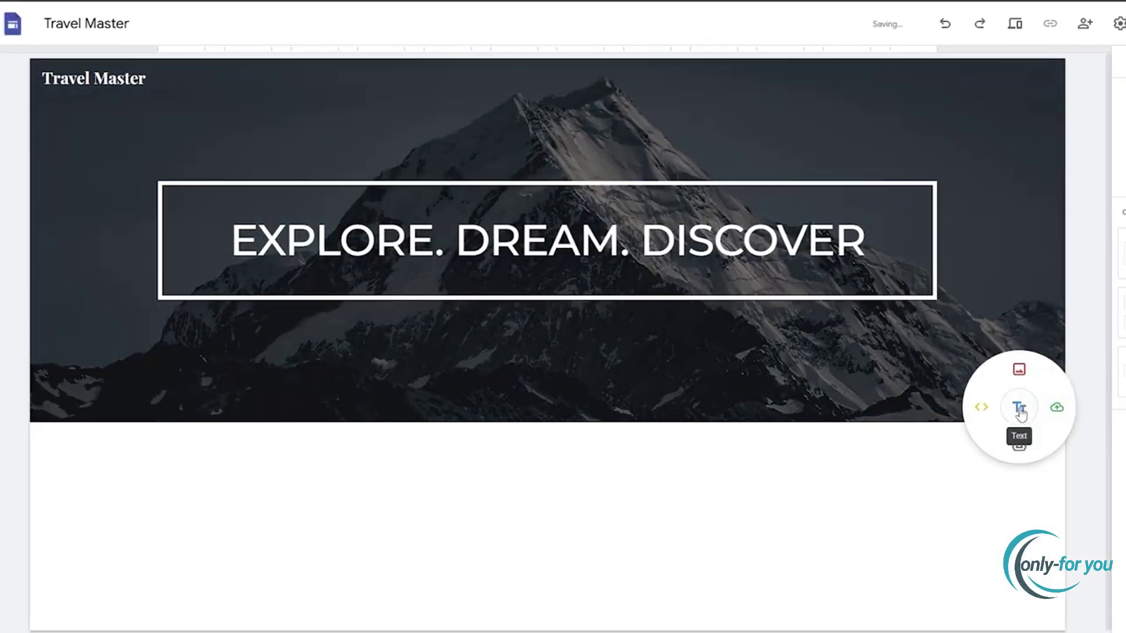
pyautogui.click(1020, 413)
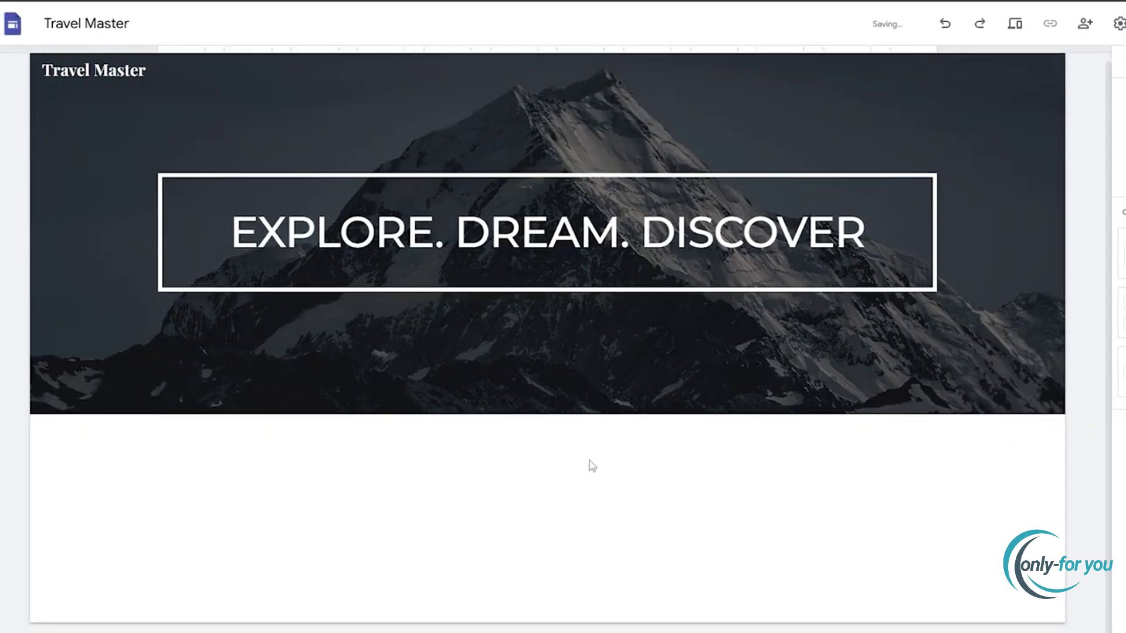
pyautogui.moveTo(380, 339)
pyautogui.doubleClick(420, 352)
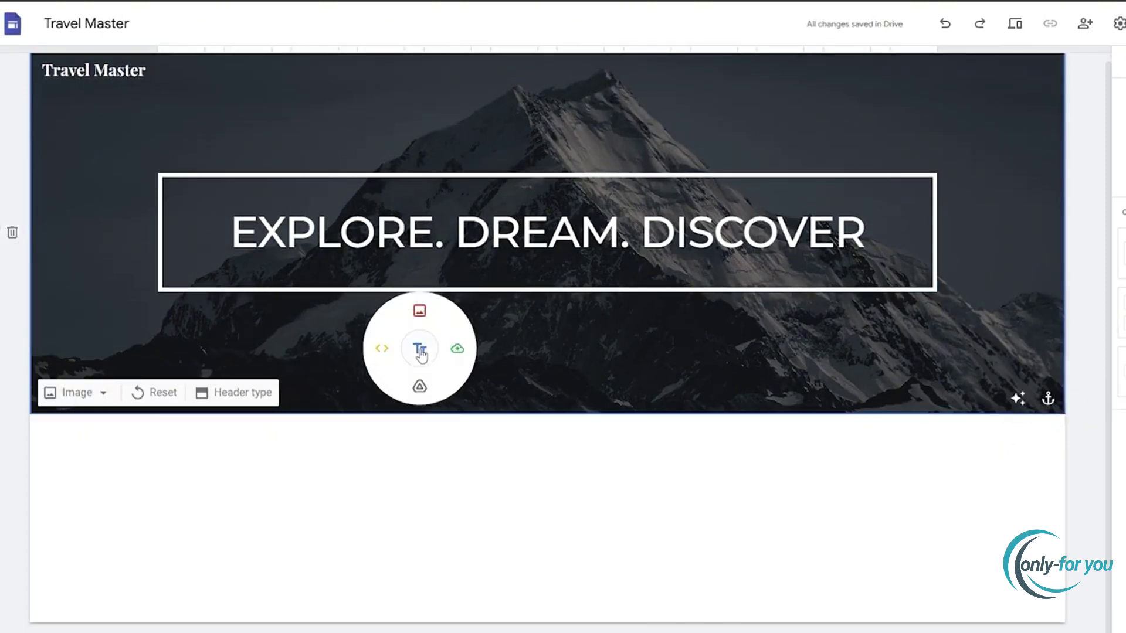
pyautogui.click(420, 347)
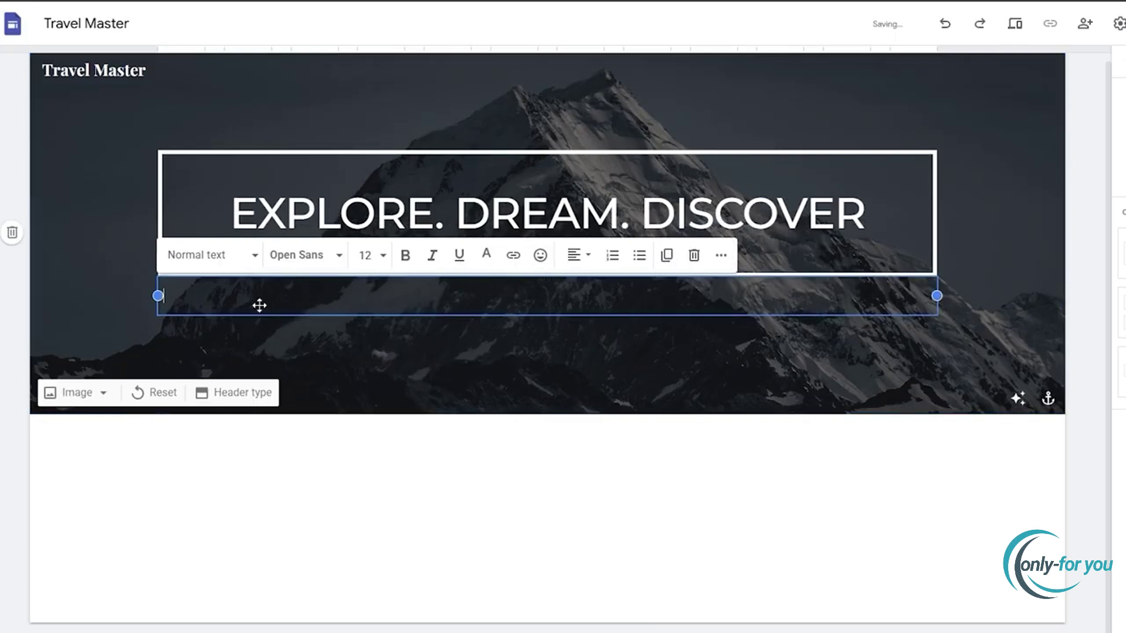
pyautogui.click(224, 257)
pyautogui.click(201, 389)
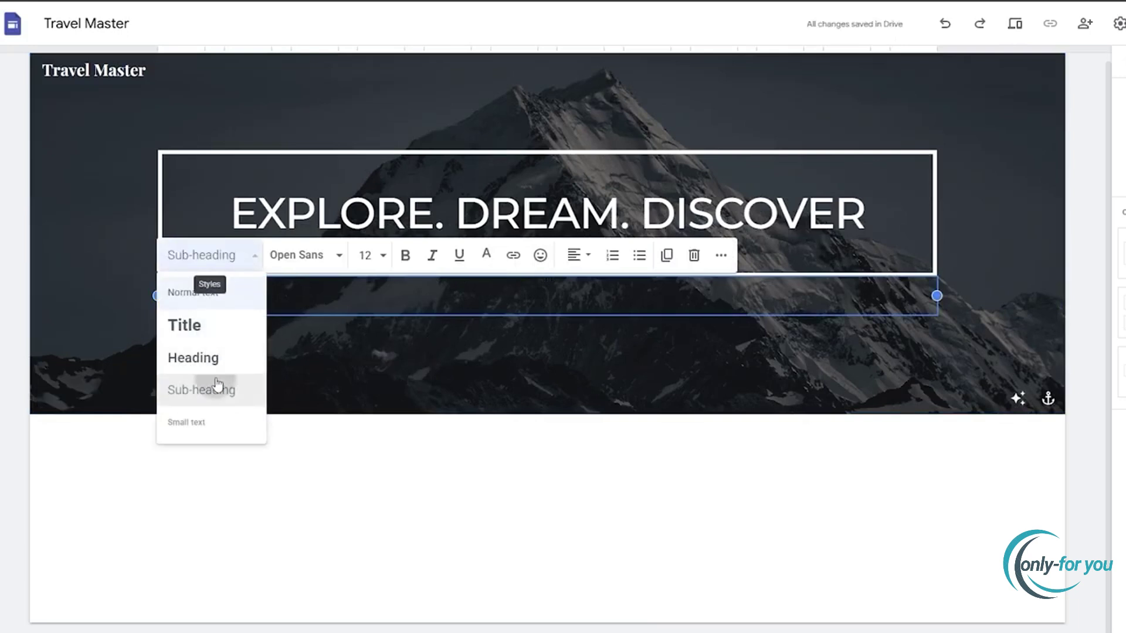
pyautogui.write('This is a travelBlog Featuring beautiful destinations, new experiences and hidden places')
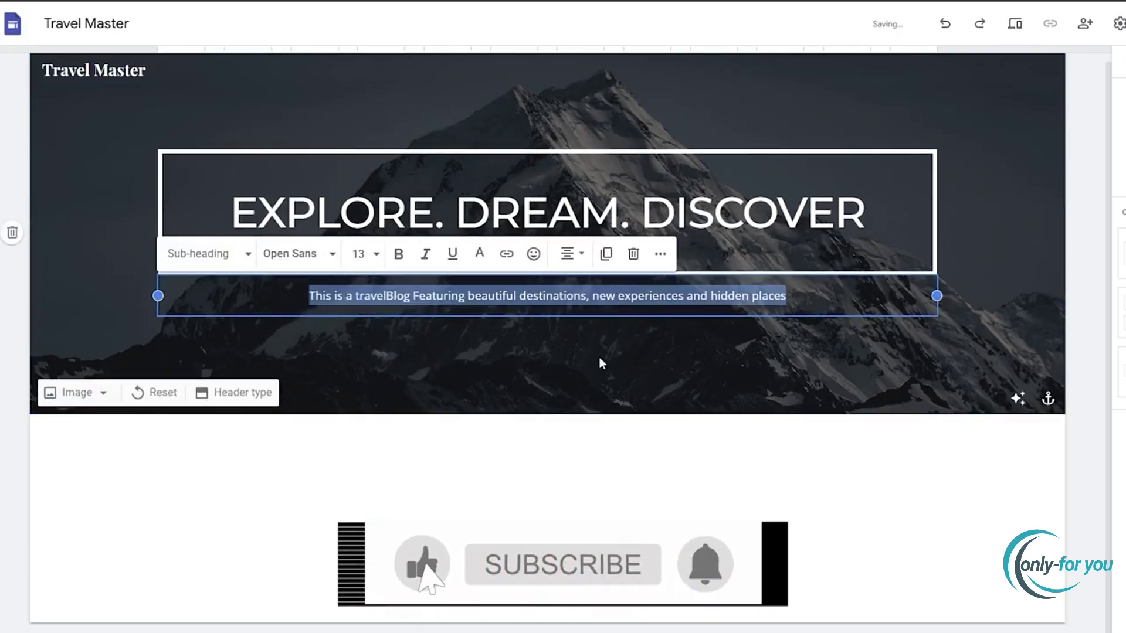
pyautogui.click(618, 357)
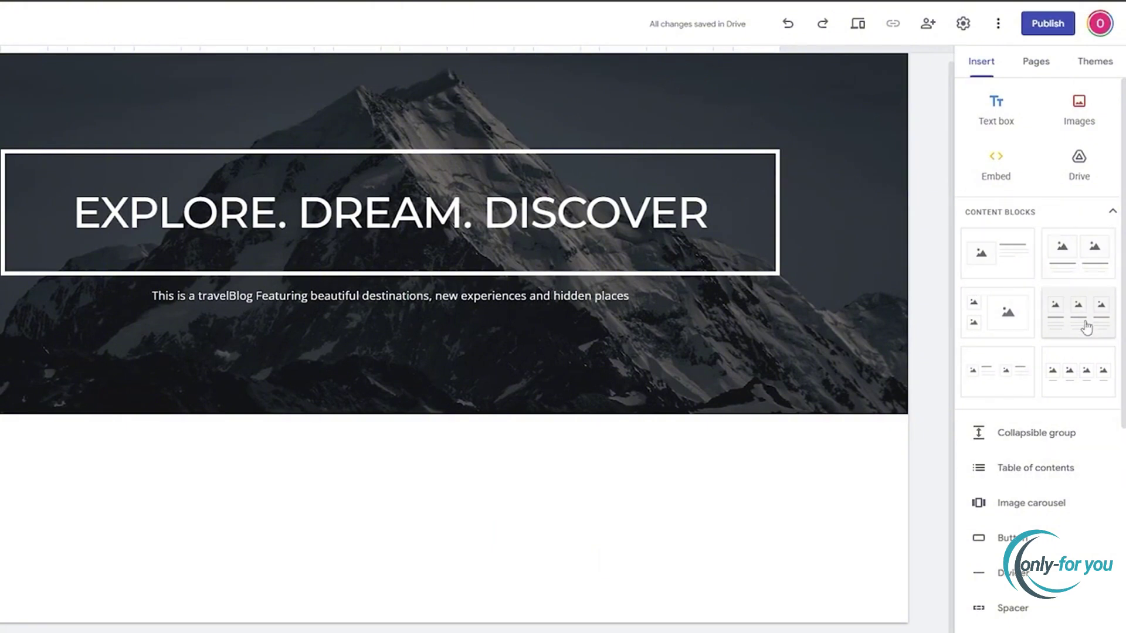
# Insert the image-beside-text block with the Sphinx picture and the HOW TO VISIT THE PYRAMIDS IN EGYPT intro, and add a page footer.
pyautogui.click(1013, 257)
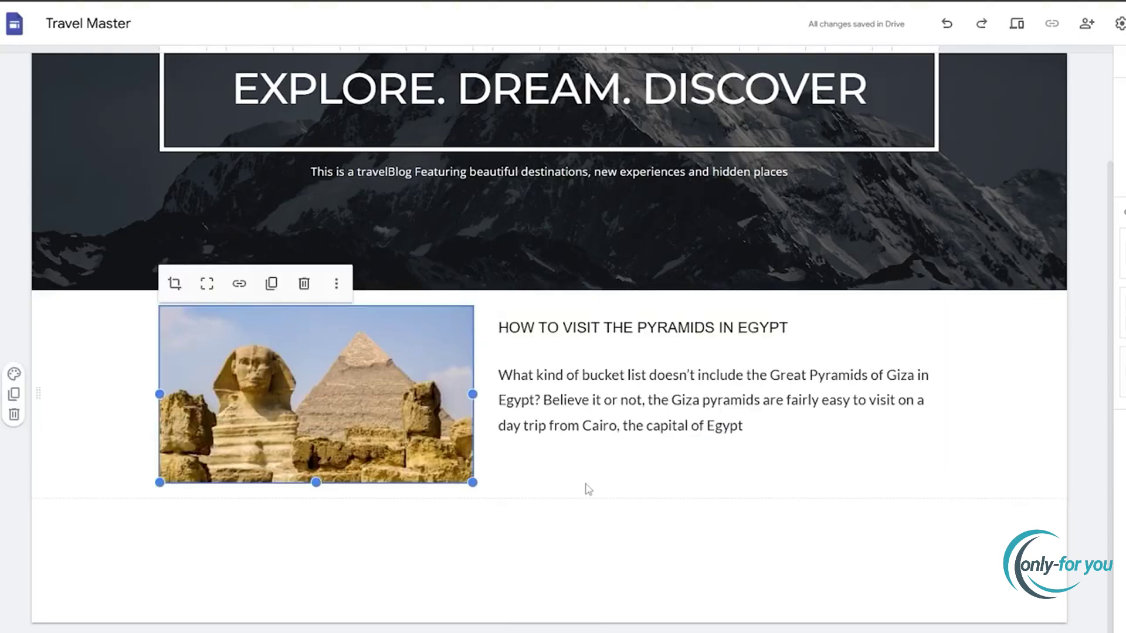
pyautogui.click(588, 489)
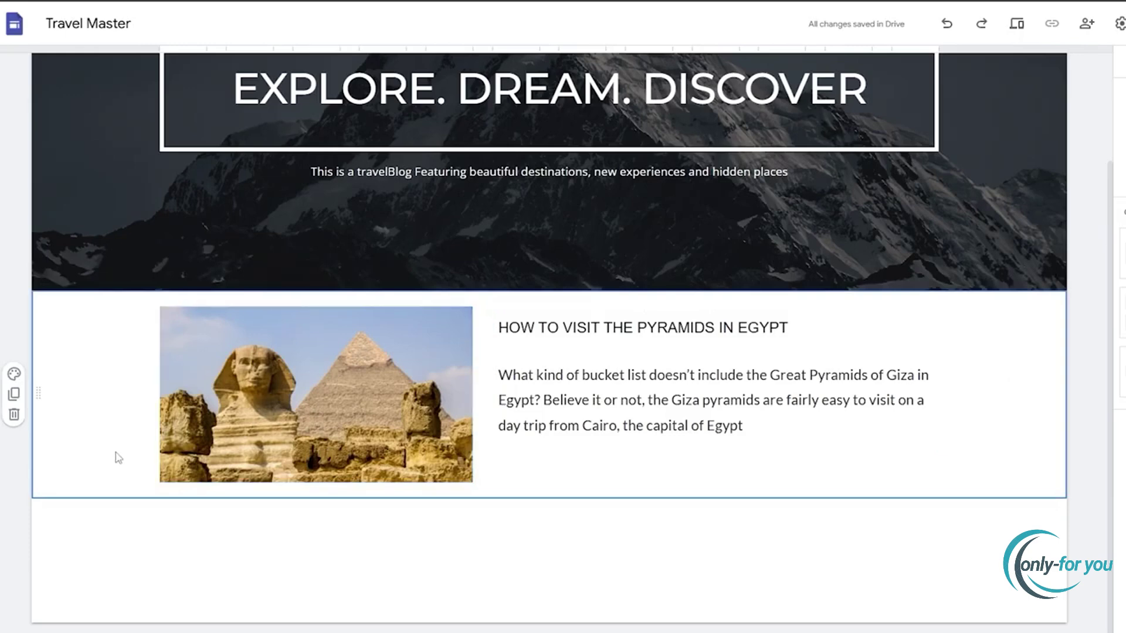
pyautogui.moveTo(43, 425); pyautogui.dragTo(29, 581)
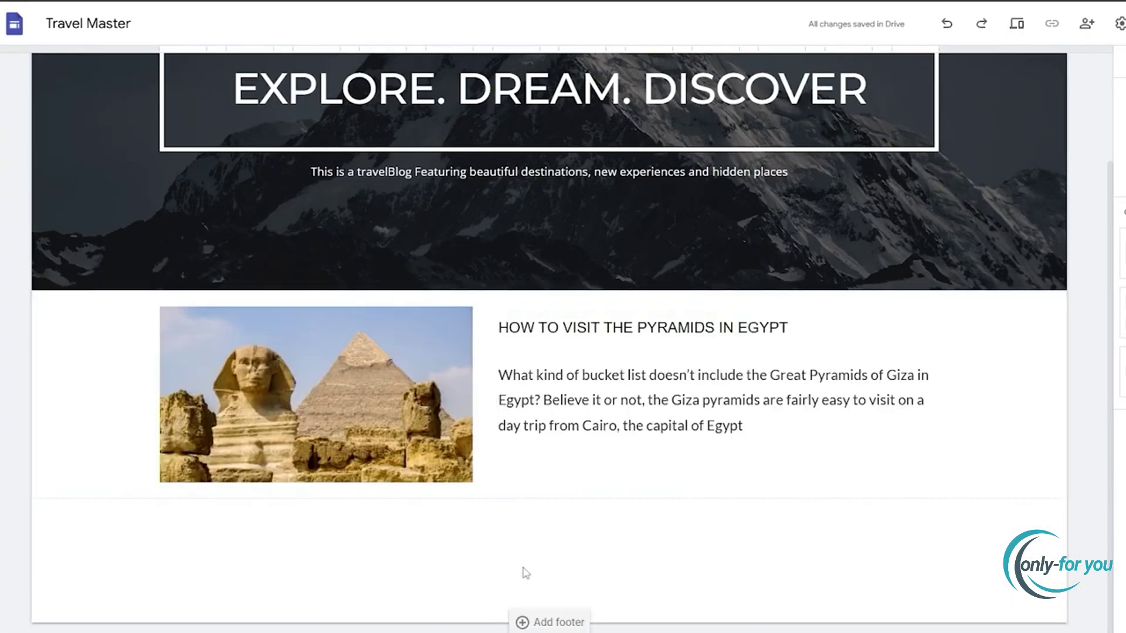
pyautogui.click(542, 623)
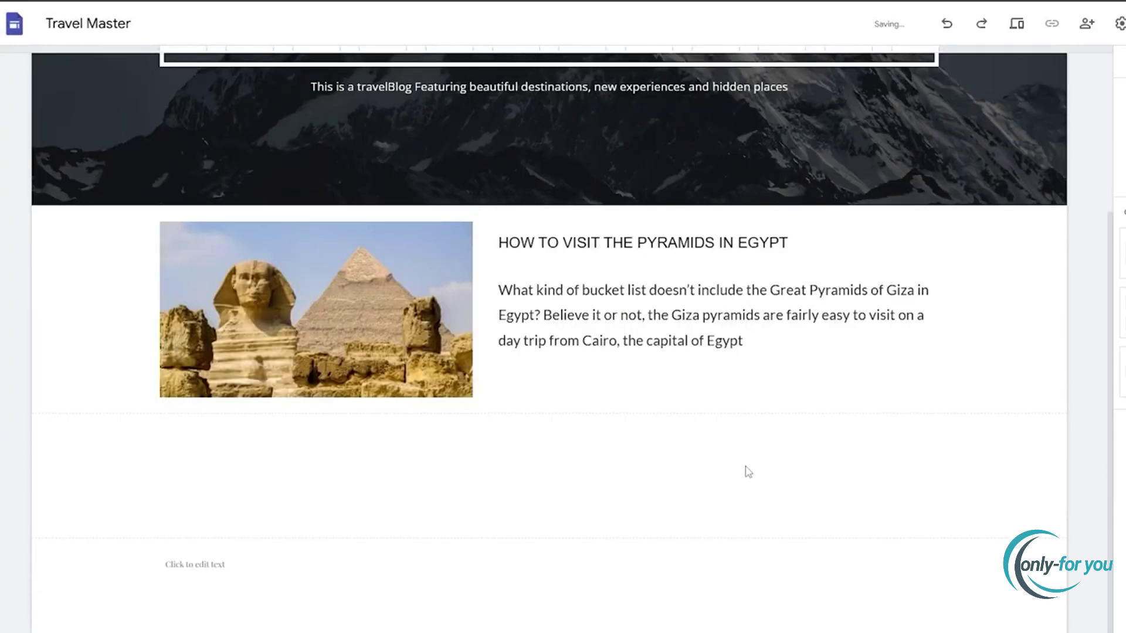
# Add a text section above the pyramids article reading "Travel Guides" and "Popular travel blog posts & guides", with a divider above and below.
pyautogui.doubleClick(490, 495)
pyautogui.click(487, 488)
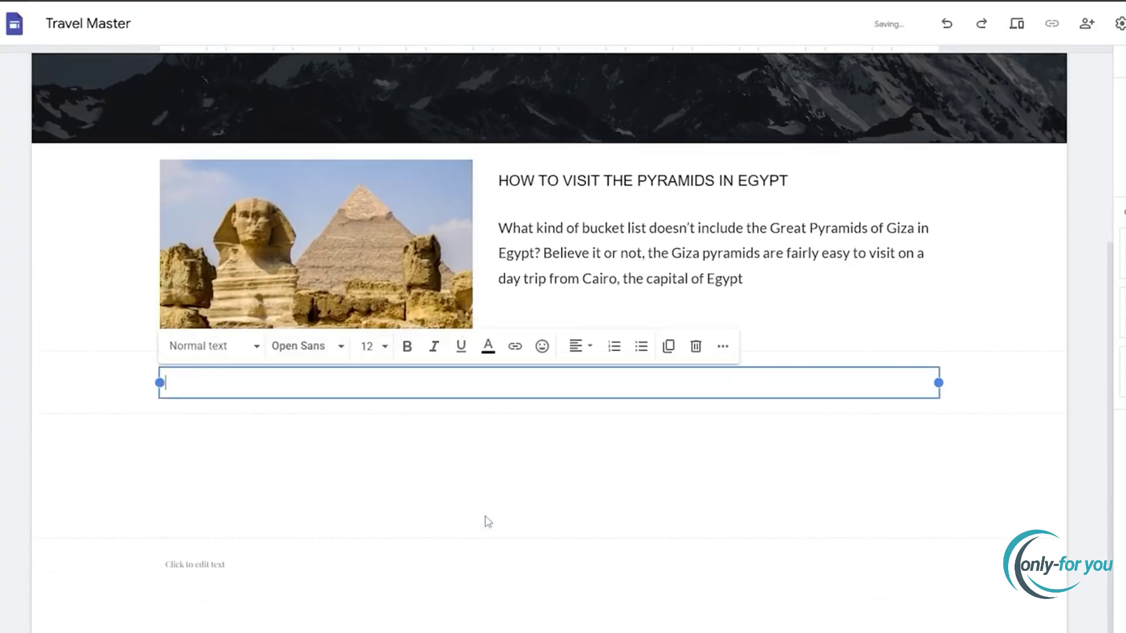
pyautogui.click(275, 424)
pyautogui.moveTo(40, 383); pyautogui.dragTo(80, 200)
pyautogui.scroll(4, 535, 380)
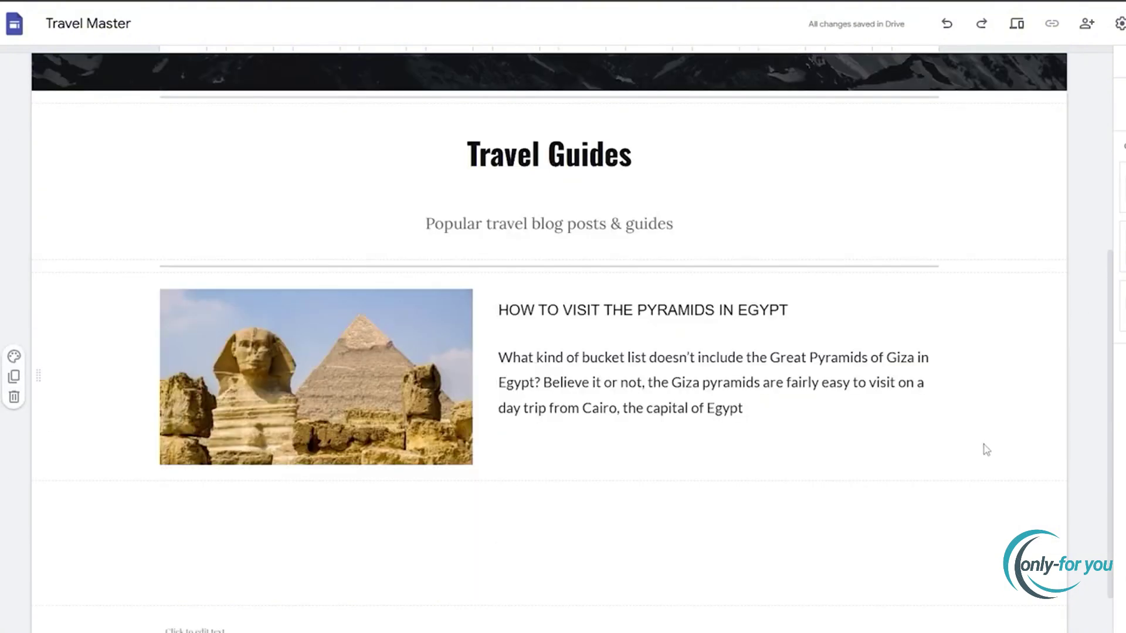
pyautogui.scroll(2, 686, 402)
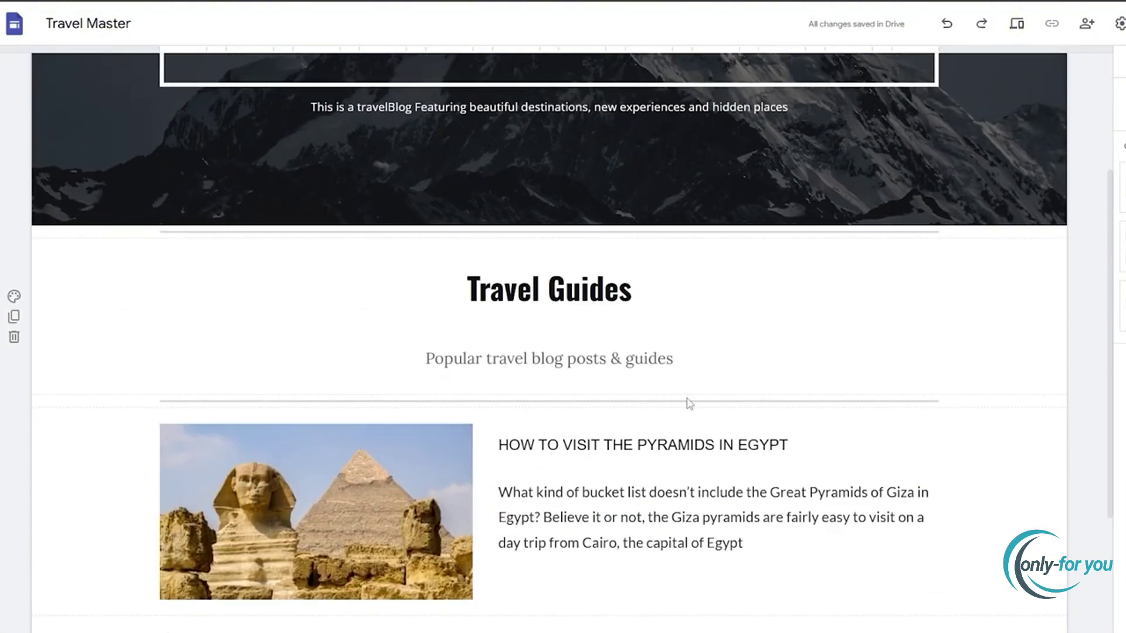
pyautogui.scroll(-2, 443, 378)
pyautogui.scroll(-3, 443, 378)
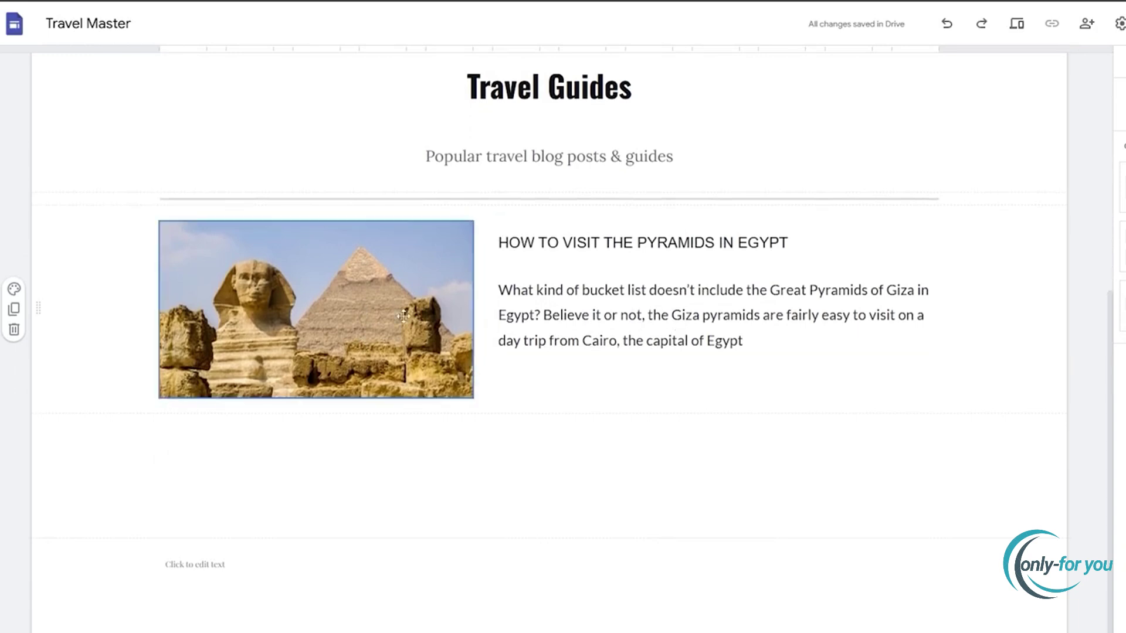
# Create a new page named with the article heading copied from the home page, HOW TO VISIT THE PYRAMIDS IN EGYPT.
pyautogui.click(1125, 62)
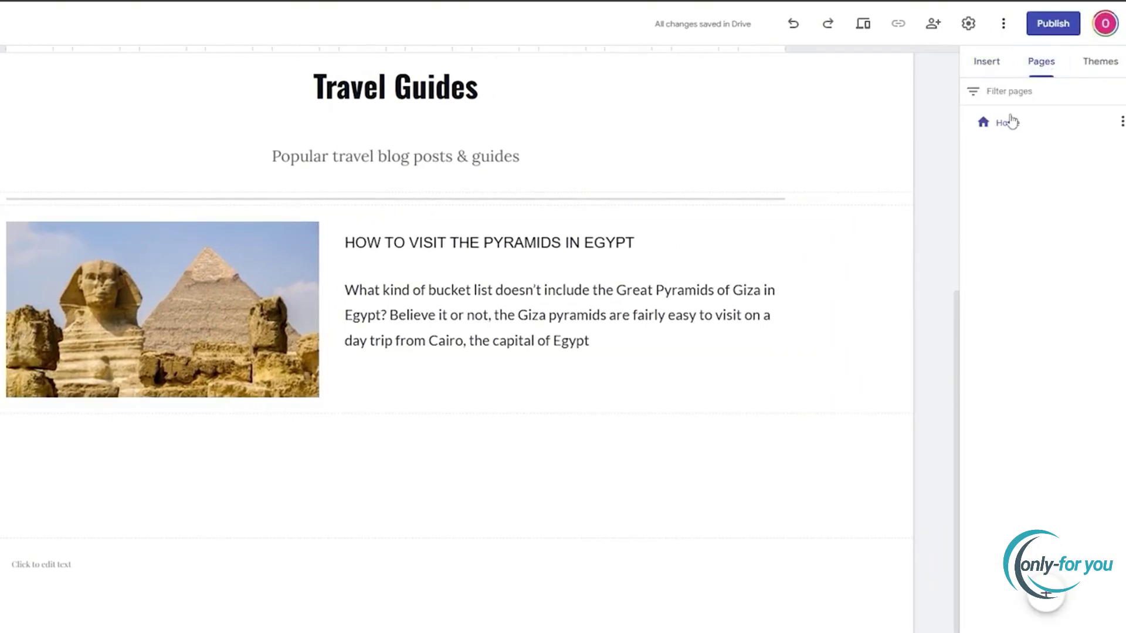
pyautogui.click(1059, 594)
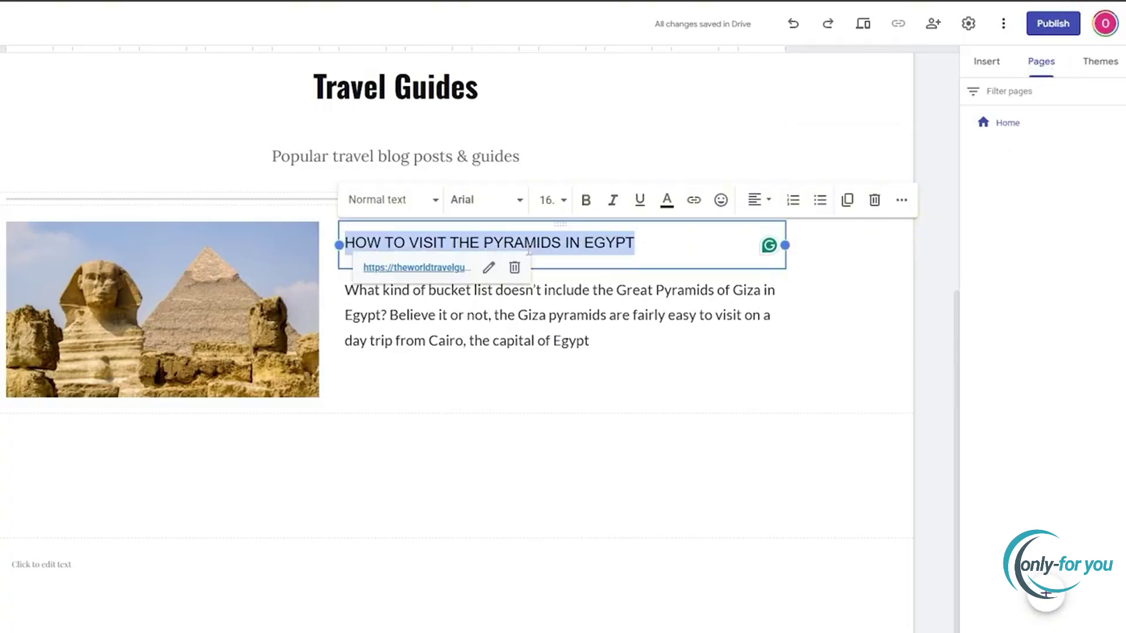
pyautogui.rightClick(527, 247)
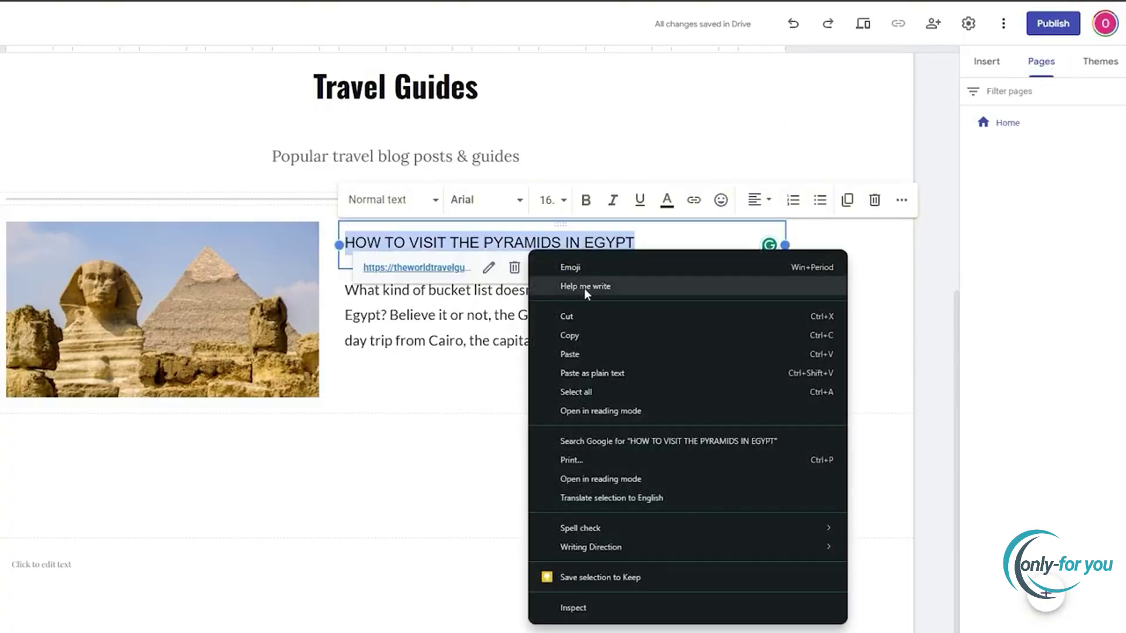
pyautogui.click(587, 339)
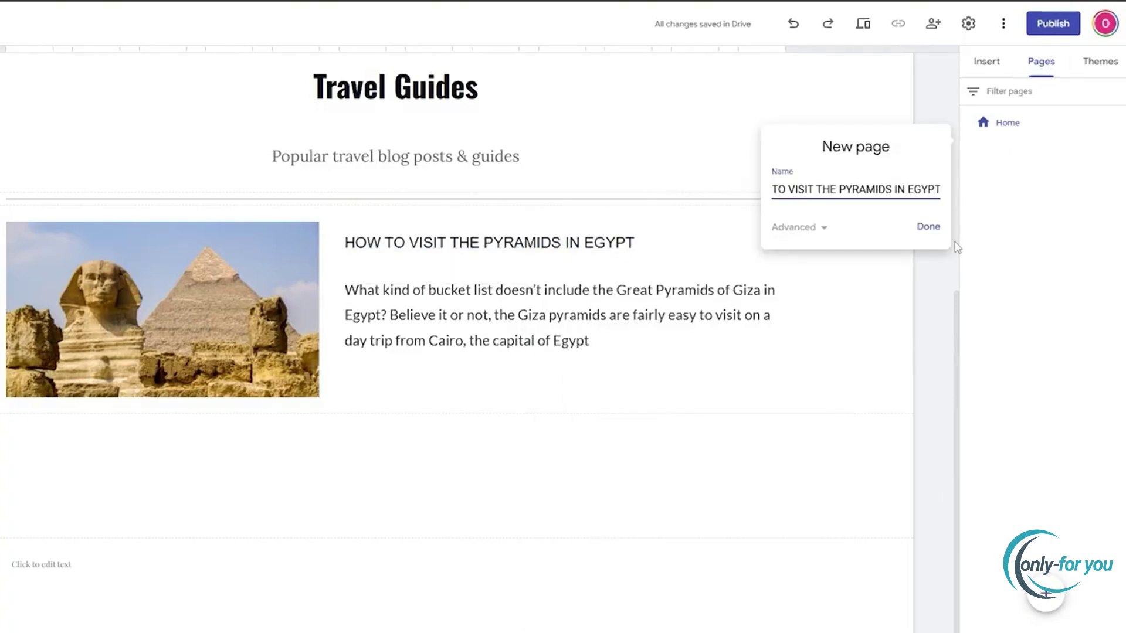
pyautogui.click(928, 227)
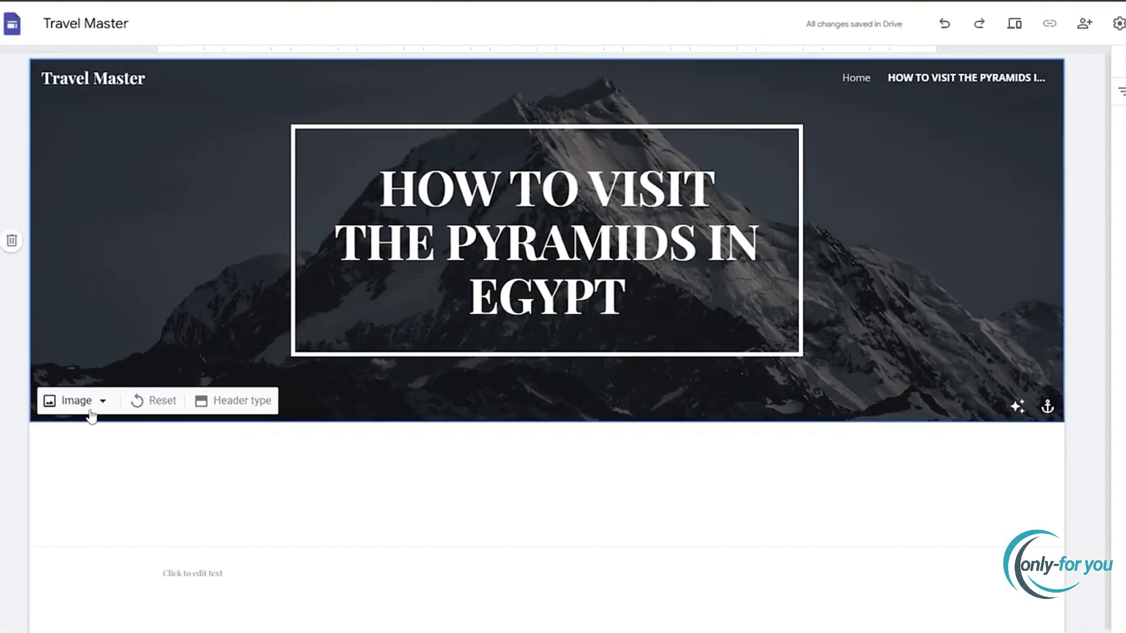
# Search Google Images for Egypt and insert the wide picture of pyramids at sunset as the new page's header background.
pyautogui.click(94, 413)
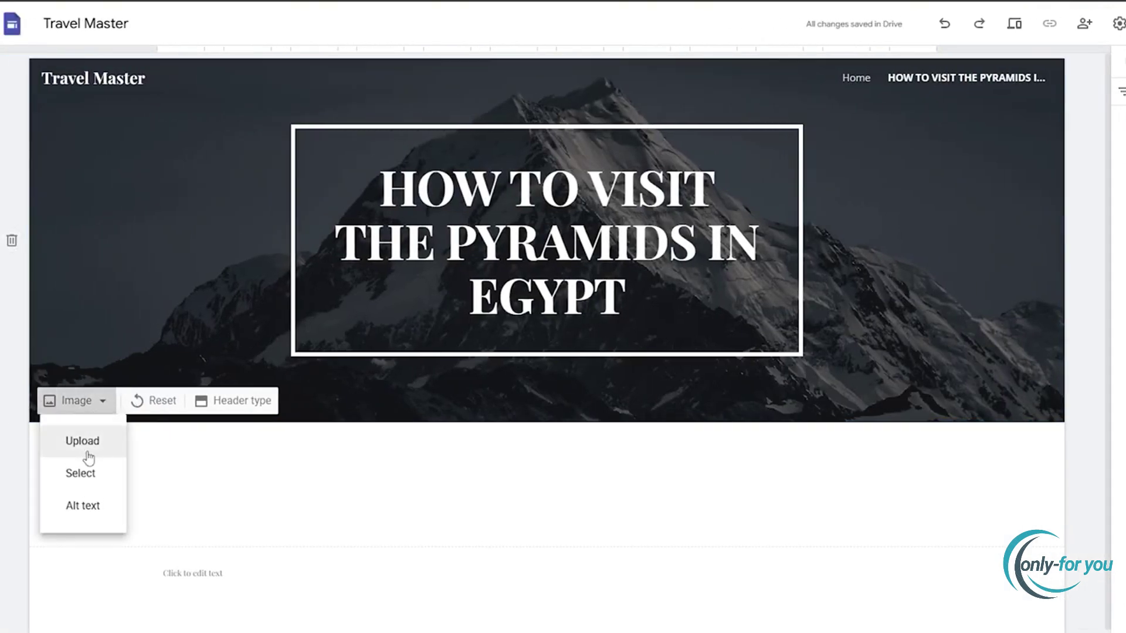
pyautogui.click(105, 473)
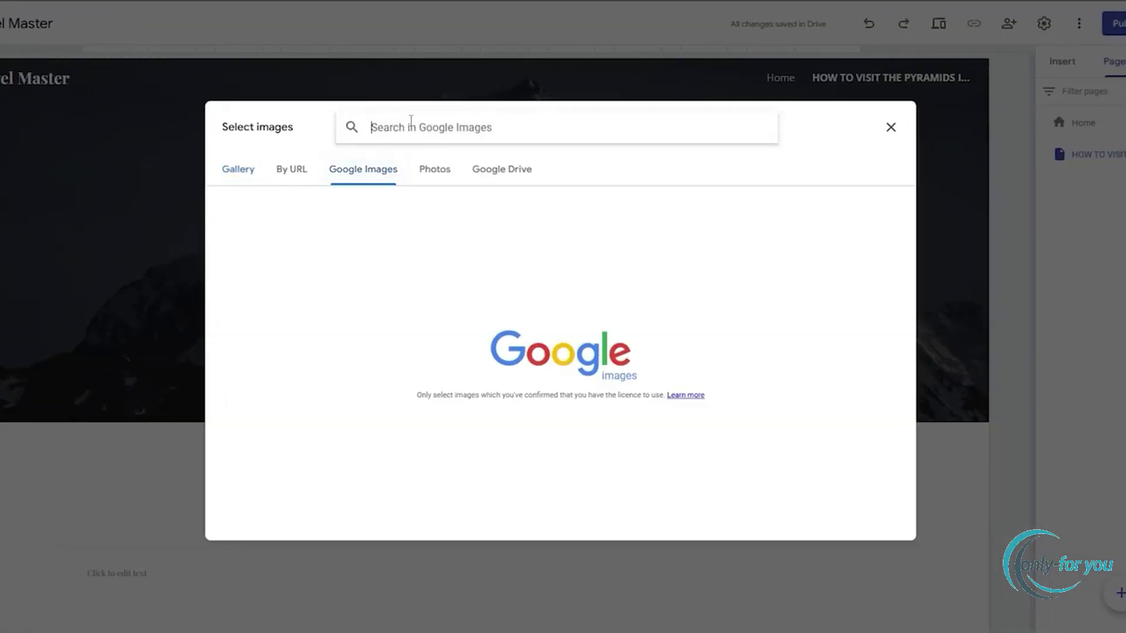
pyautogui.write('Egypt')
pyautogui.press('Return')
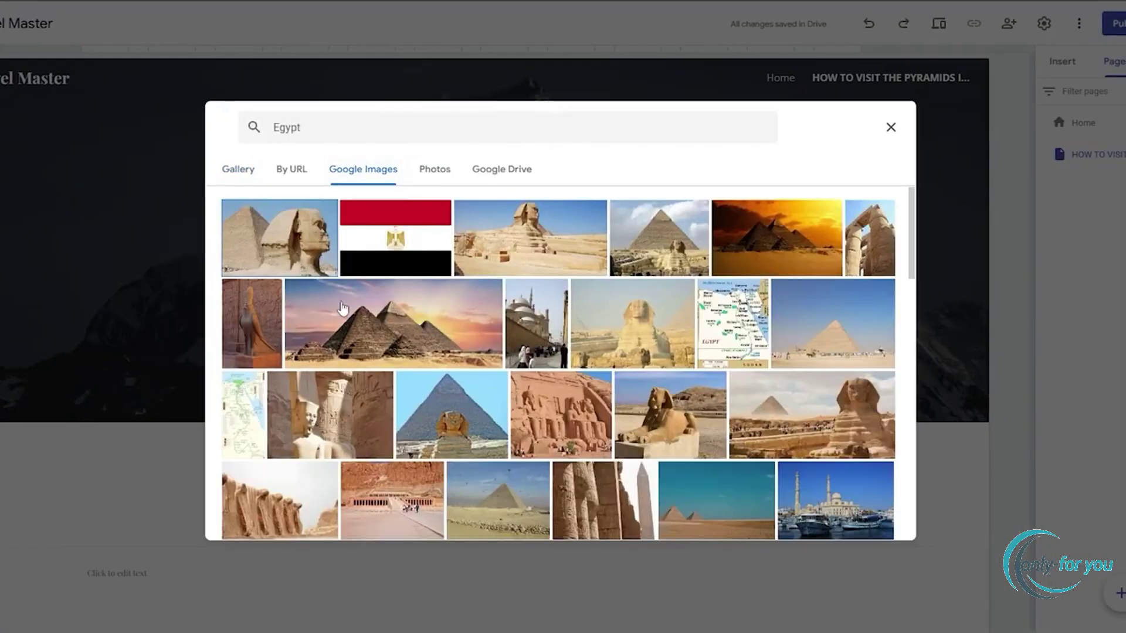
pyautogui.doubleClick(396, 321)
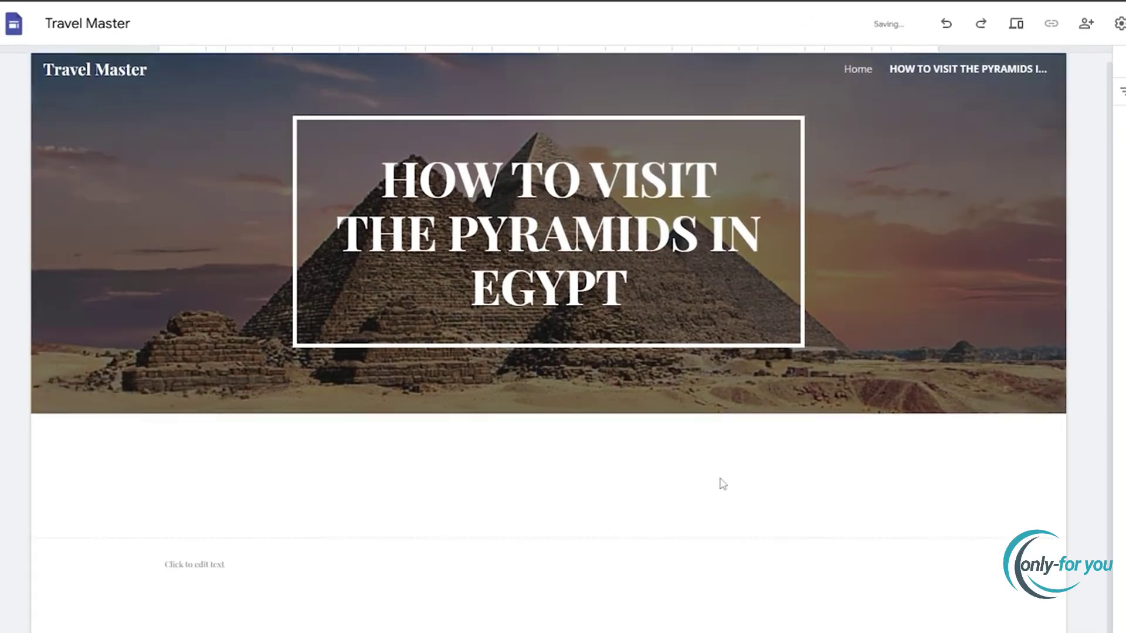
# Examine the pyramids page from its header through the article text and photos to the table of contents and Quick Facts section.
pyautogui.scroll(-3, 1080, 415)
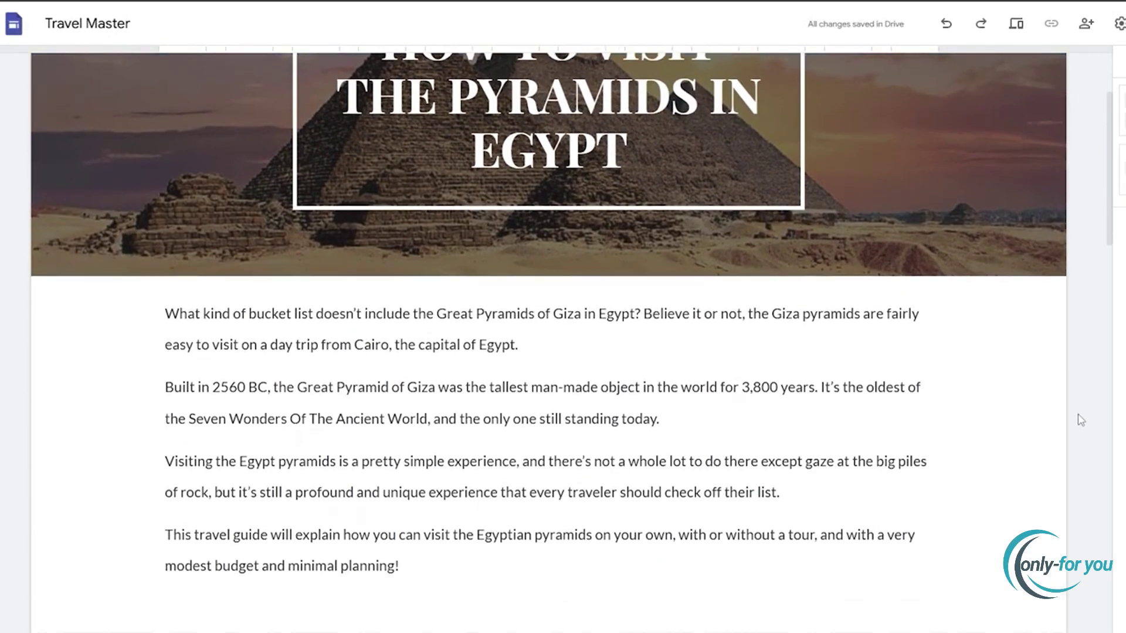
pyautogui.scroll(3, 1067, 419)
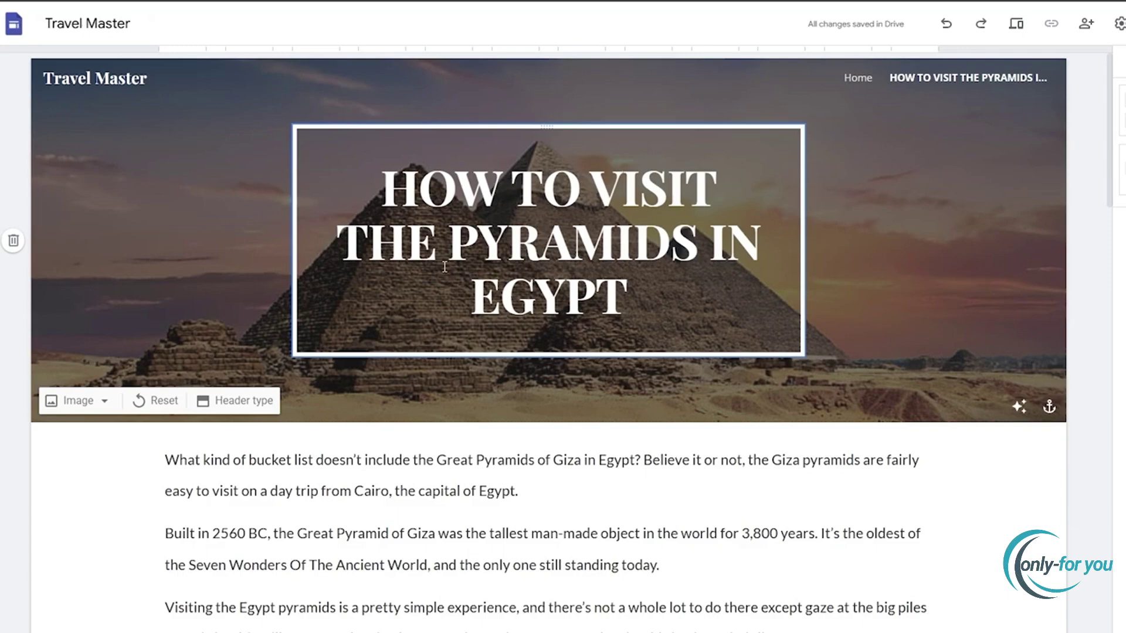
pyautogui.scroll(-15, 444, 267)
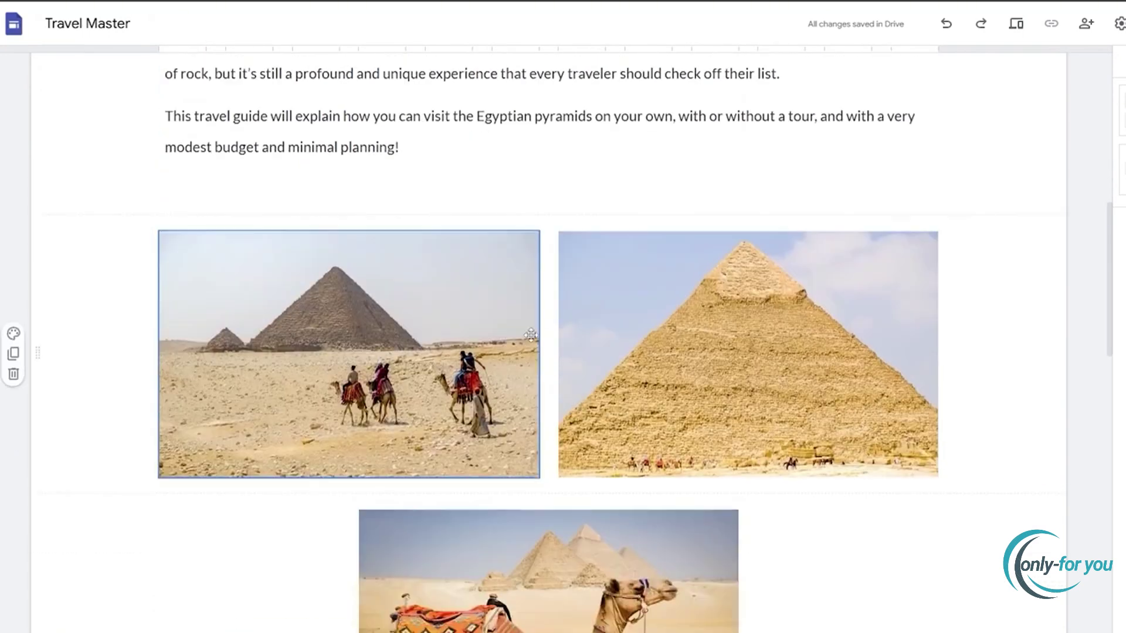
pyautogui.scroll(-5, 730, 305)
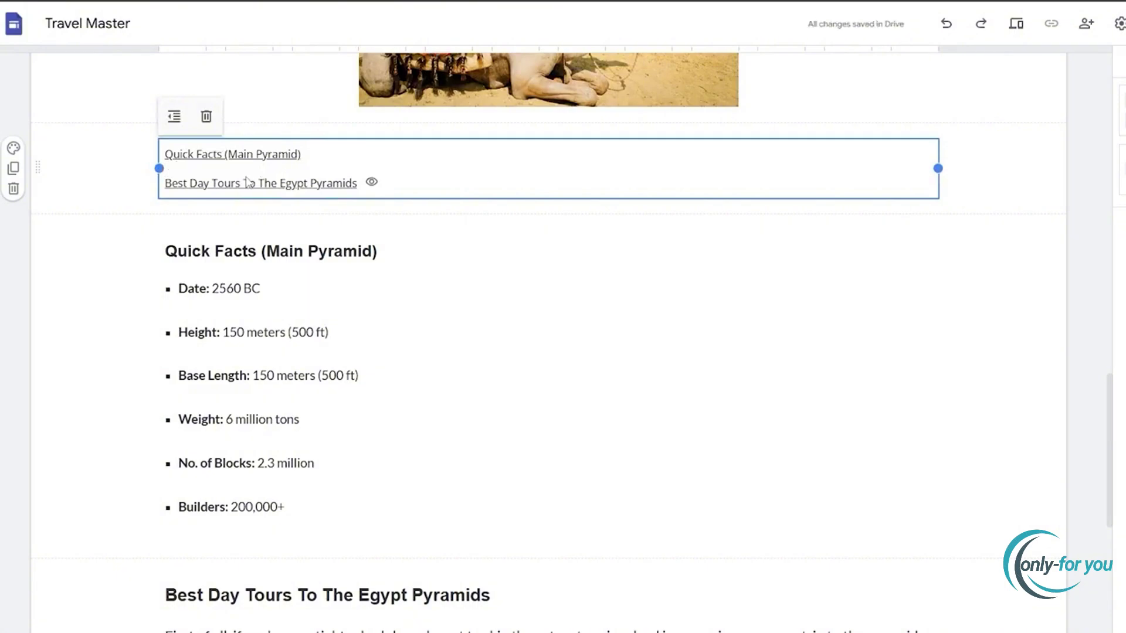
# On the home page, link the sphinx and pyramid photo to the HOW TO VISIT THE PYRAMIDS IN EGYPT page.
pyautogui.scroll(-7, 342, 432)
pyautogui.scroll(3, 432, 448)
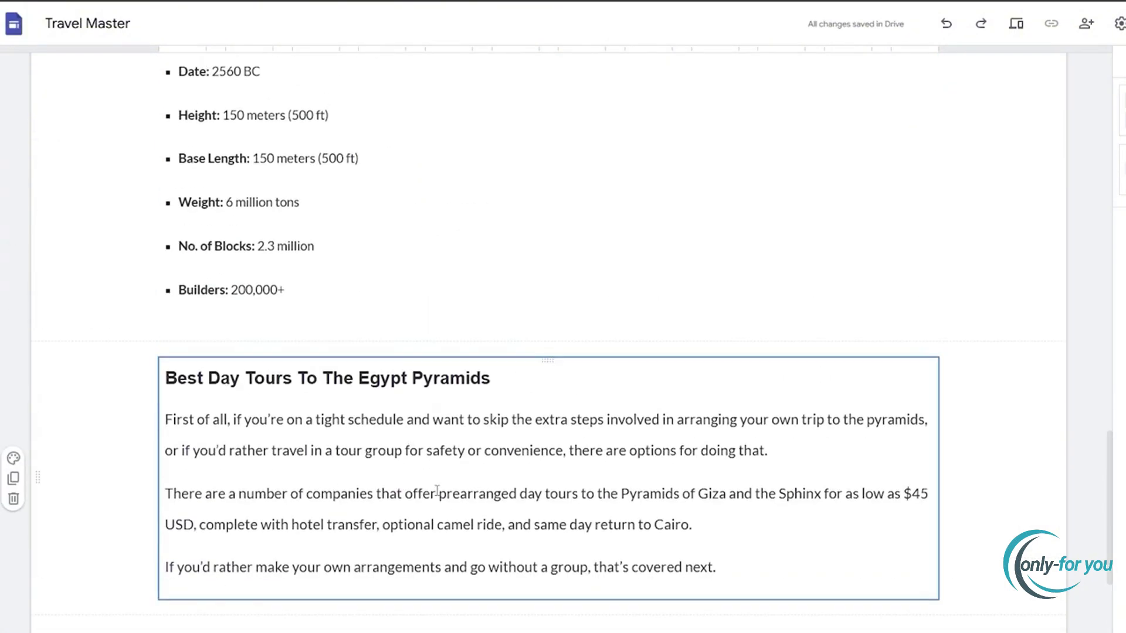
pyautogui.scroll(15, 437, 491)
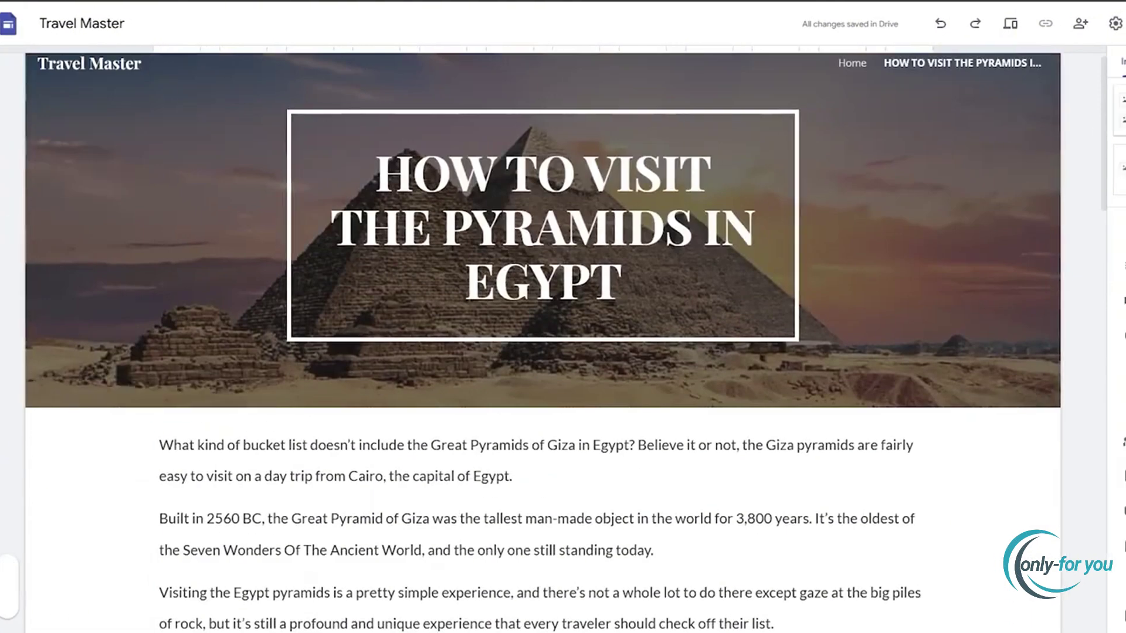
pyautogui.click(1038, 61)
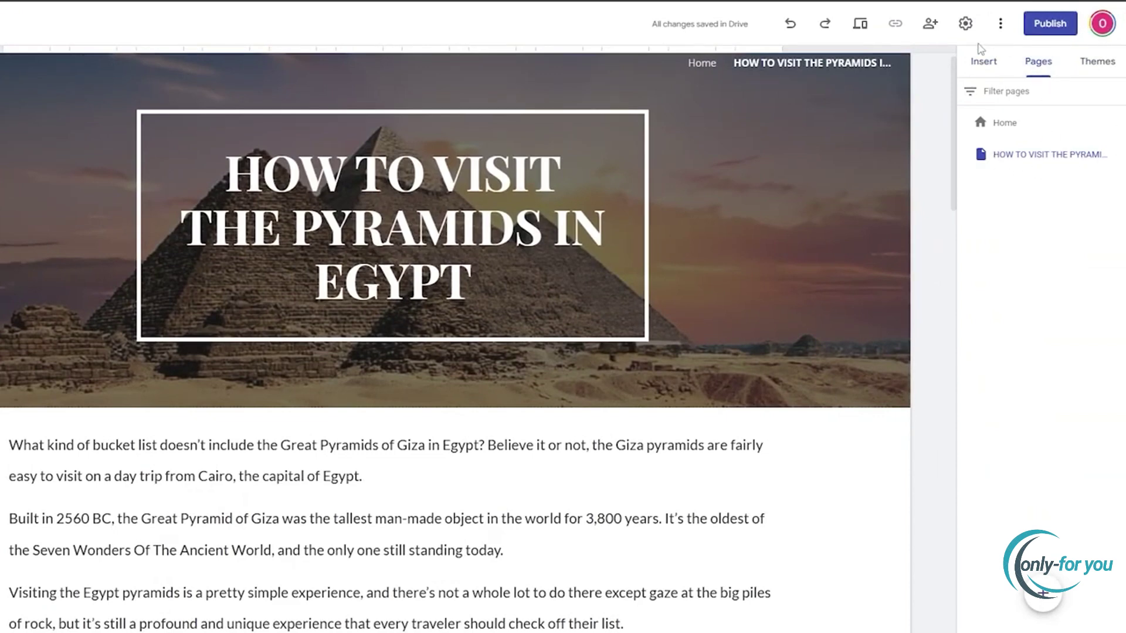
pyautogui.click(992, 125)
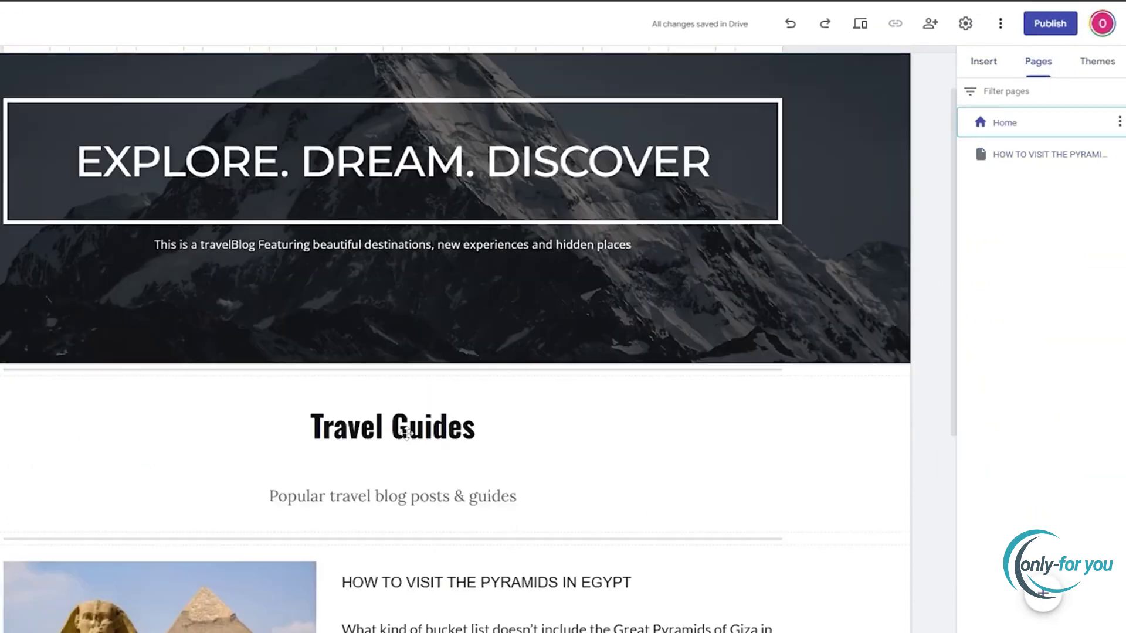
pyautogui.scroll(-4, 469, 351)
pyautogui.click(461, 398)
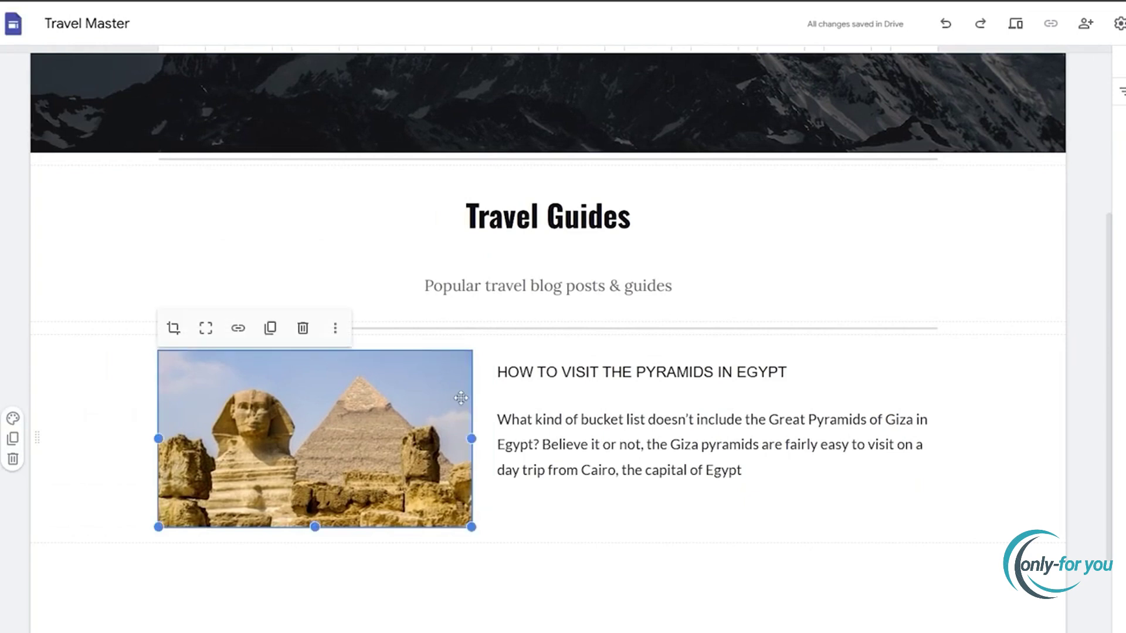
pyautogui.click(236, 329)
pyautogui.click(277, 380)
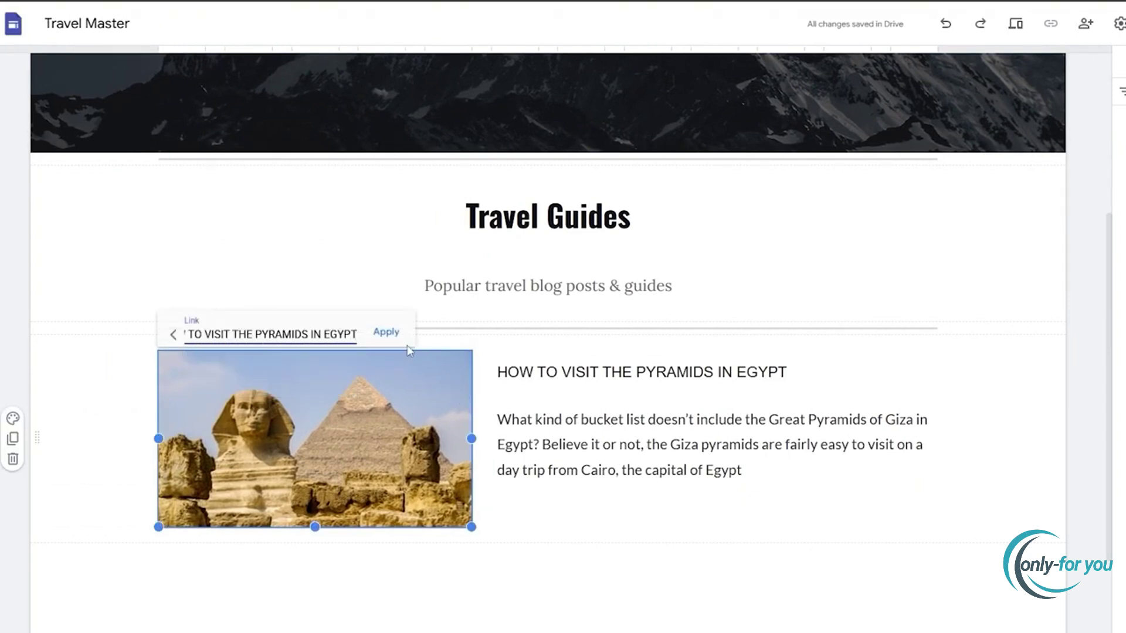
pyautogui.click(386, 332)
# Combine the pyramids article's heading and description paragraph into one text box beside the photo, with the heading above the paragraph.
pyautogui.click(854, 369)
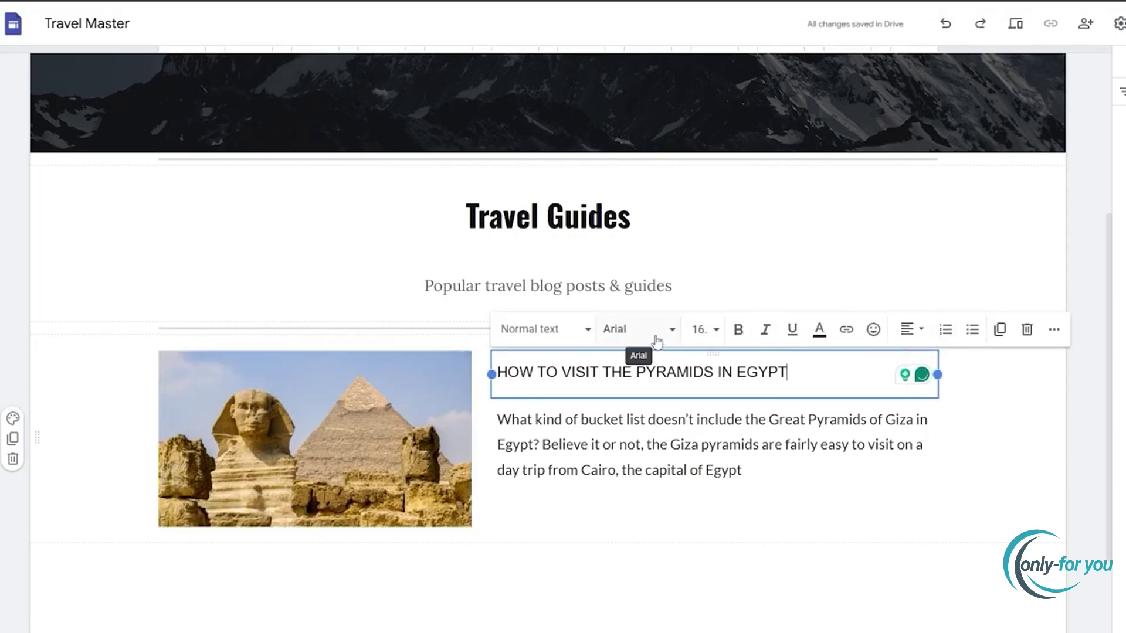
pyautogui.tripleClick(741, 436)
pyautogui.hotkey('ctrl', 'c')
pyautogui.press('BackSpace')
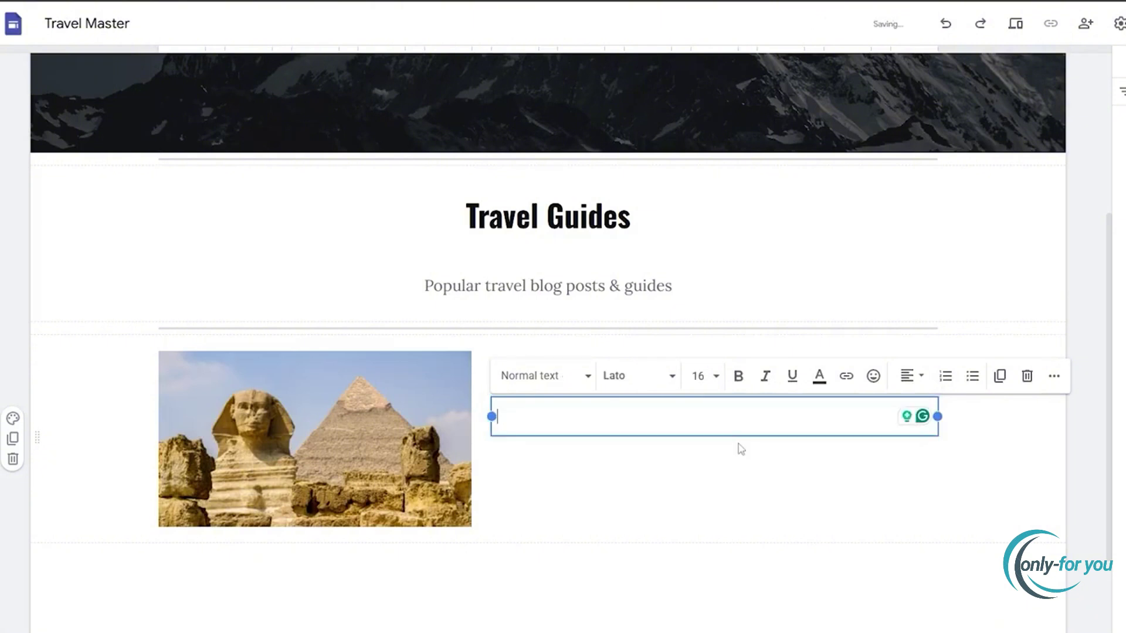
pyautogui.write('HOW TO VISIT THE PYRAMIDS IN EGYPT')
pyautogui.click(739, 368)
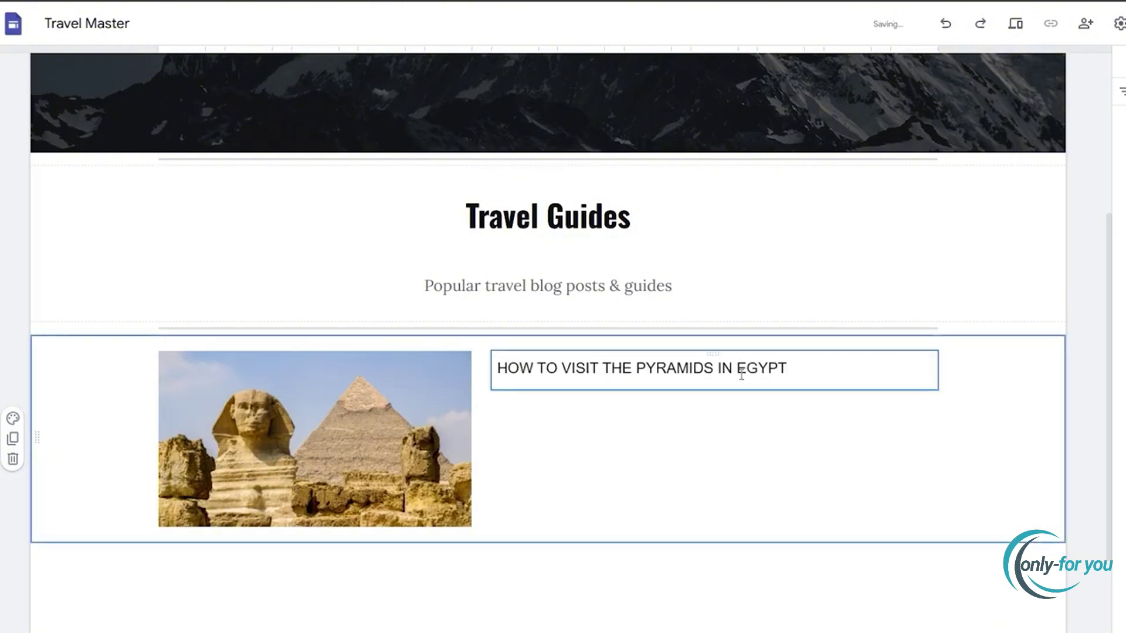
pyautogui.press('Return')
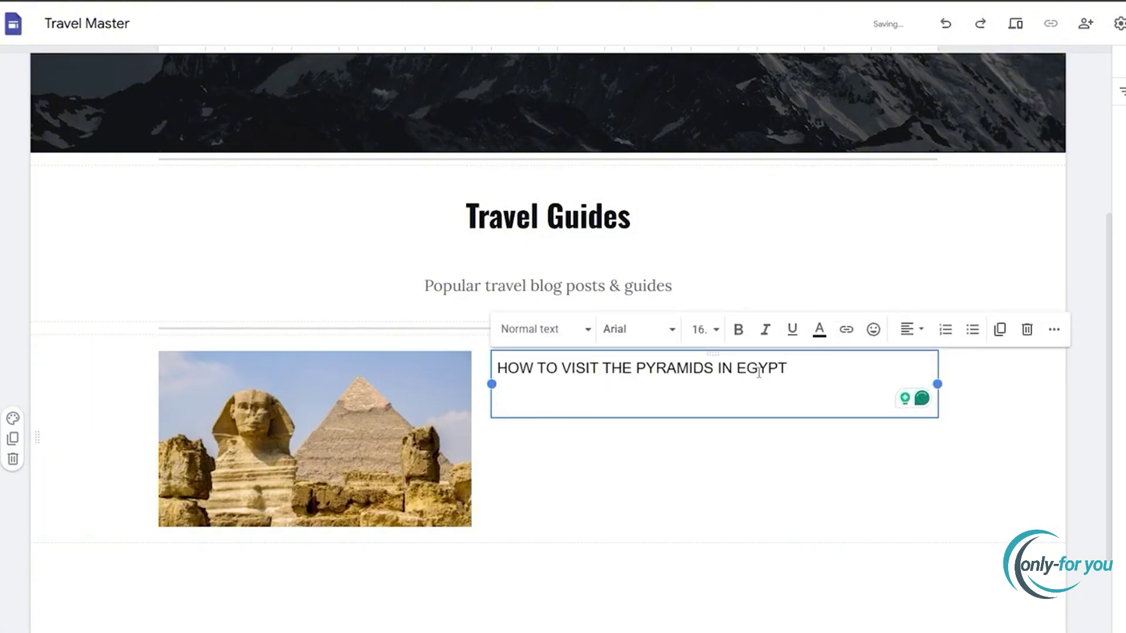
pyautogui.hotkey('ctrl', 'v')
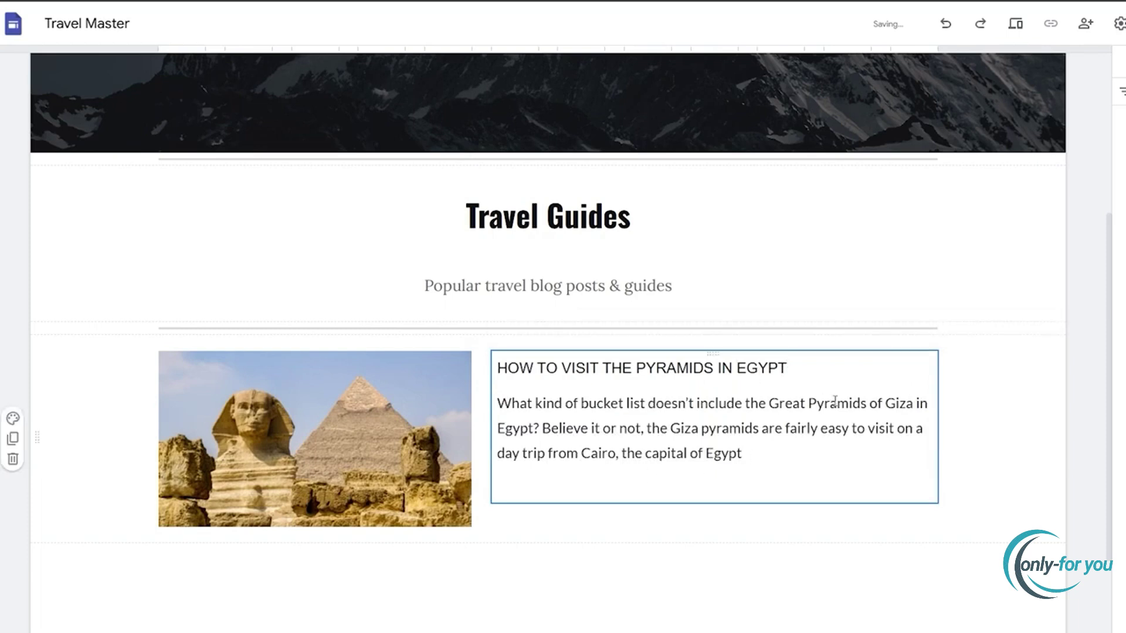
# Link the article heading text on the home page to the HOW TO VISIT THE PYRAMIDS IN EGYPT page.
pyautogui.click(848, 331)
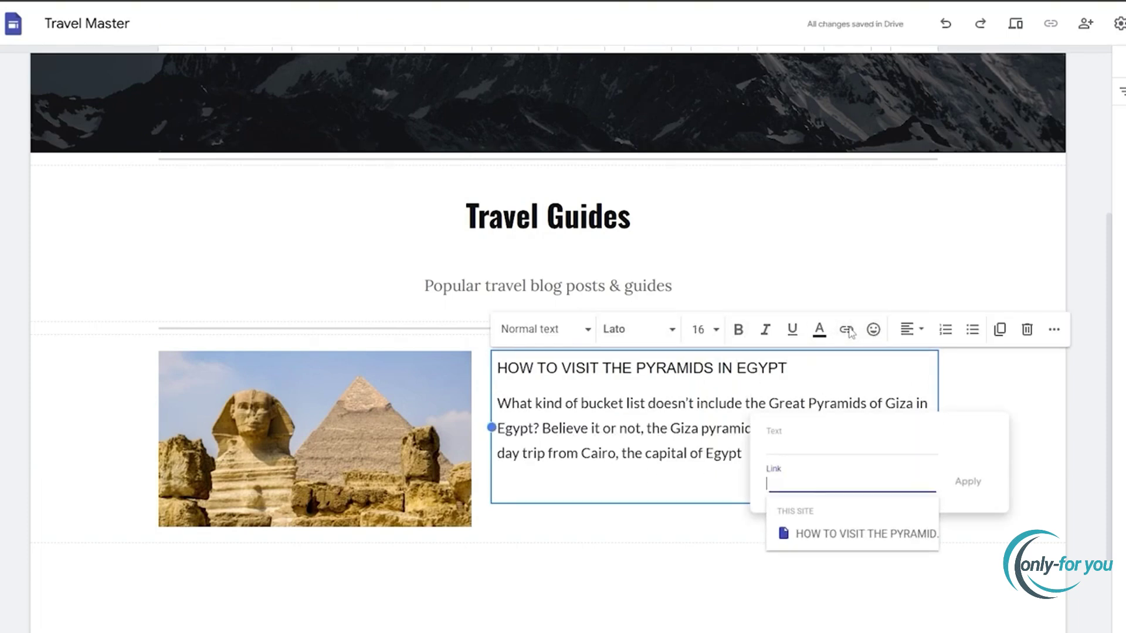
pyautogui.click(829, 529)
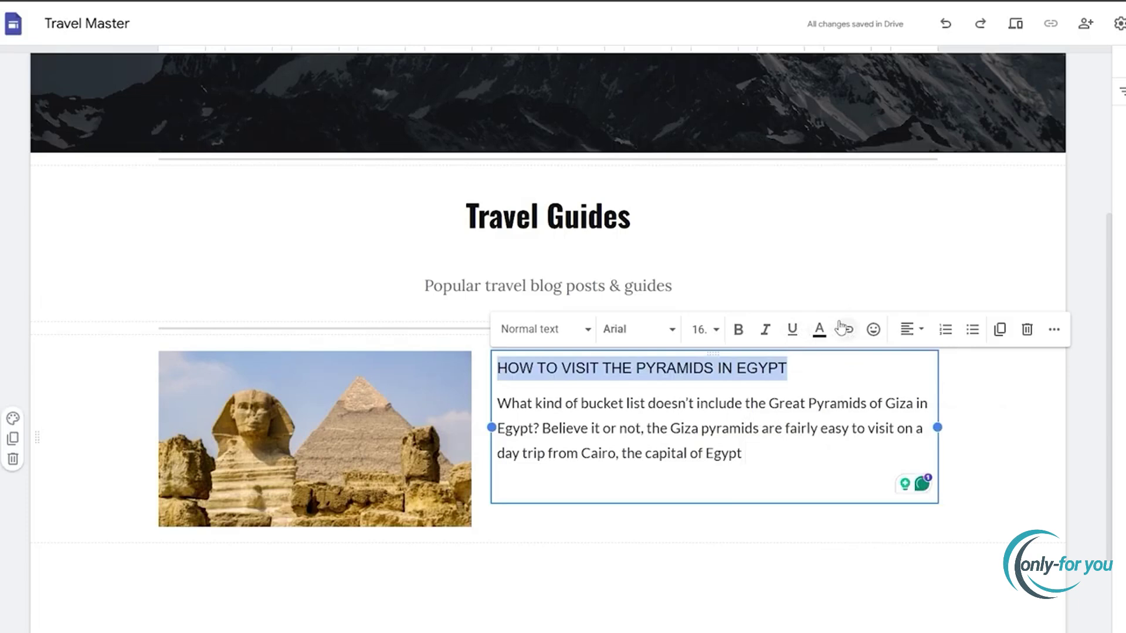
pyautogui.click(845, 331)
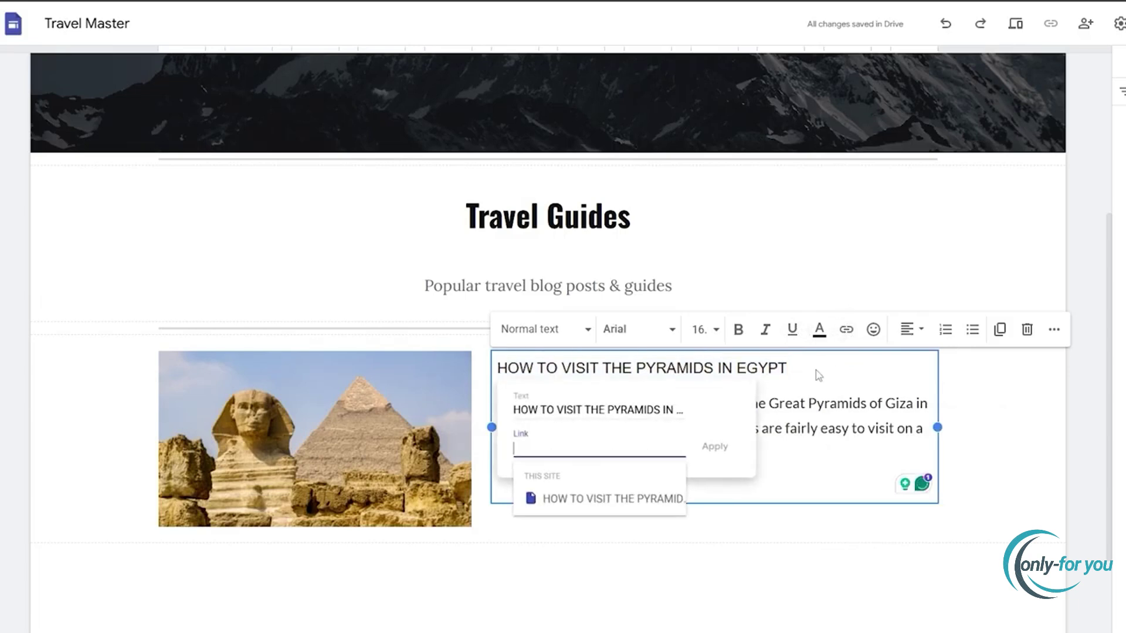
pyautogui.click(593, 500)
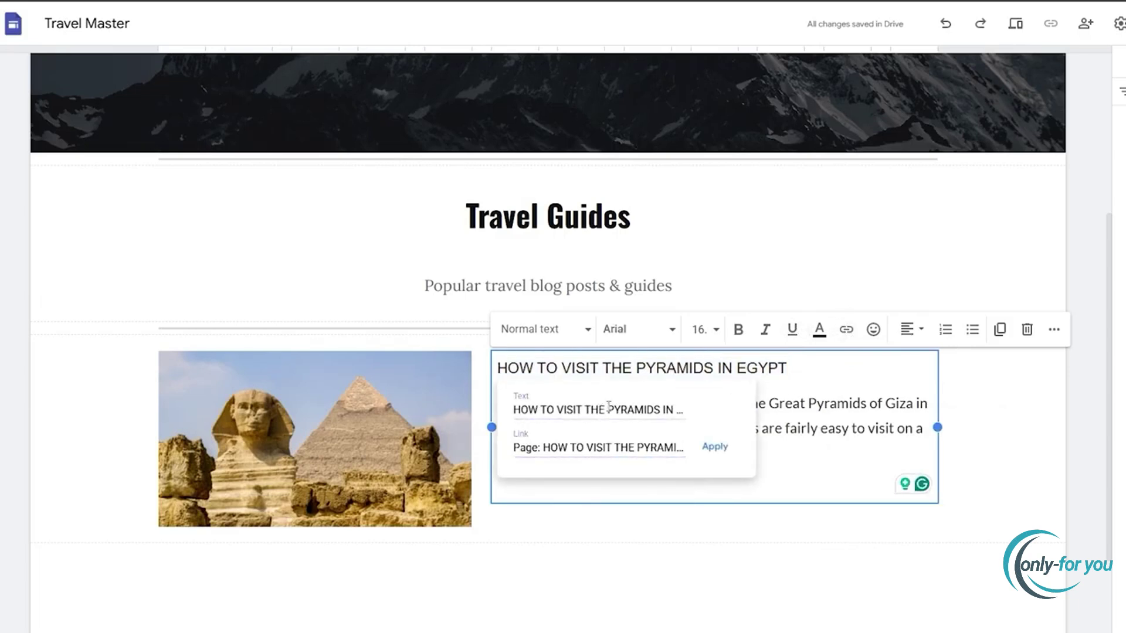
pyautogui.tripleClick(609, 407)
pyautogui.press('BackSpace')
pyautogui.click(729, 454)
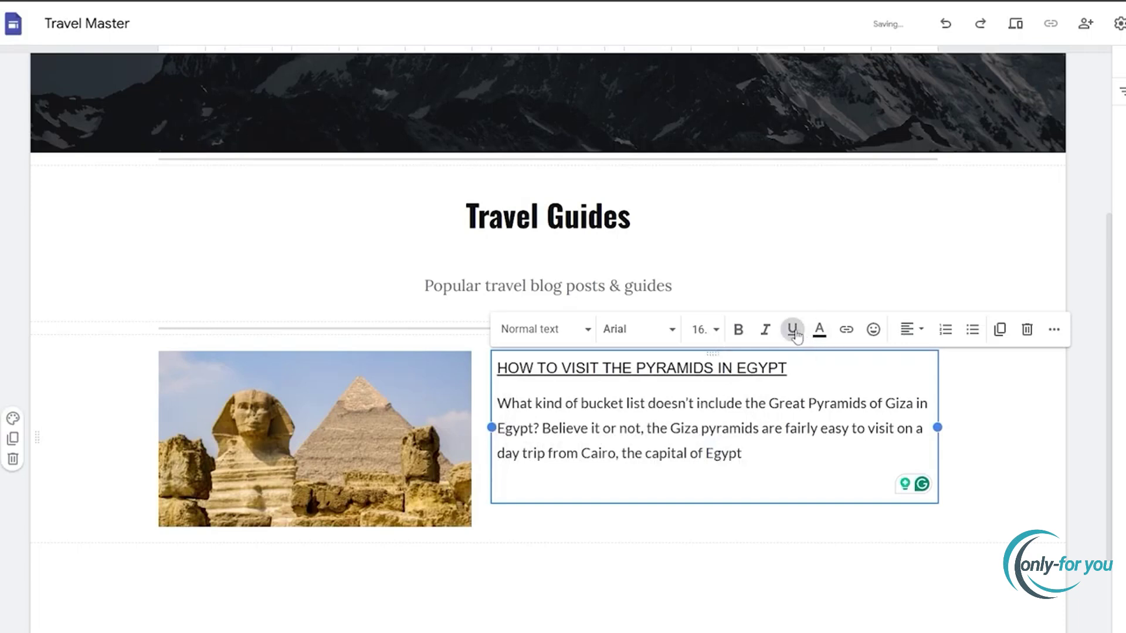
# Remove the underline from the linked article heading and check its link.
pyautogui.hotkey('shift', 'Home')
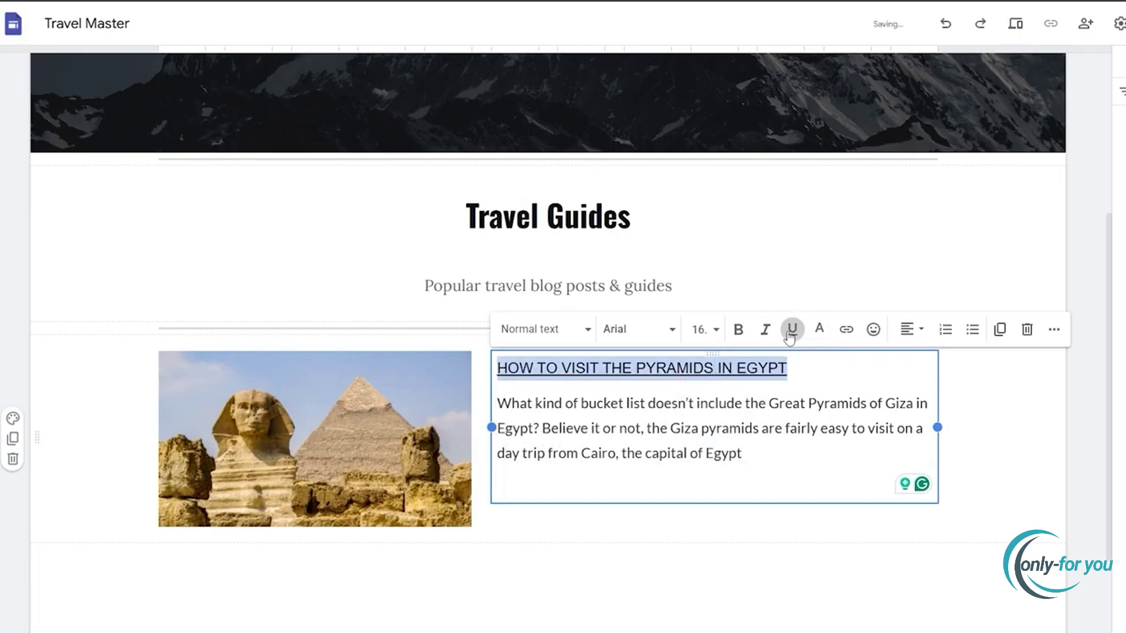
pyautogui.click(791, 329)
pyautogui.click(712, 370)
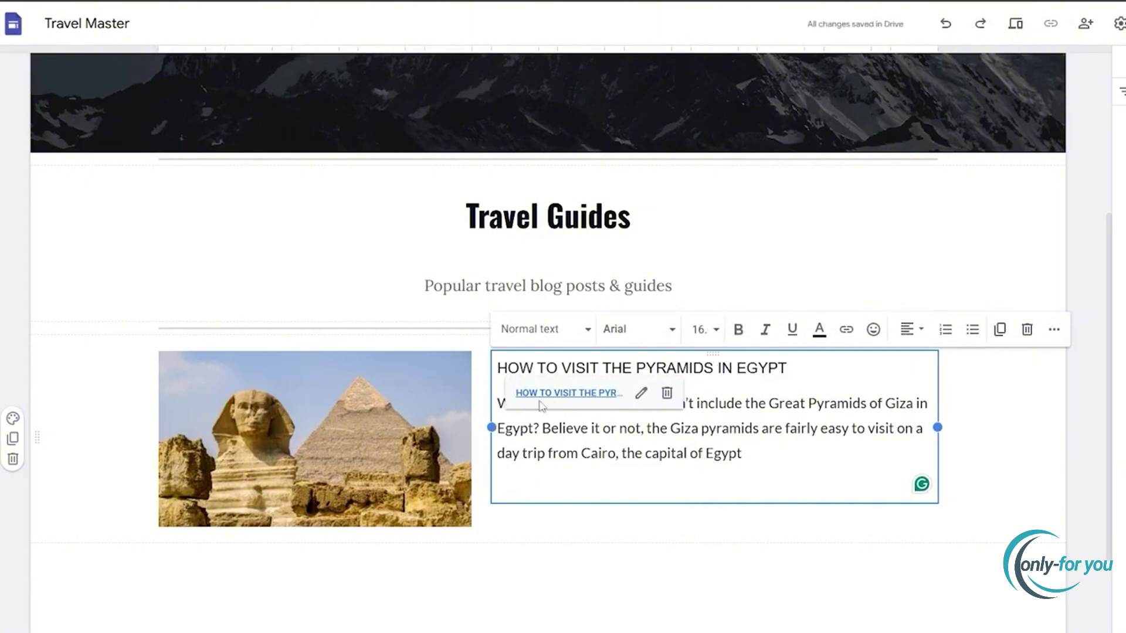
pyautogui.click(1083, 378)
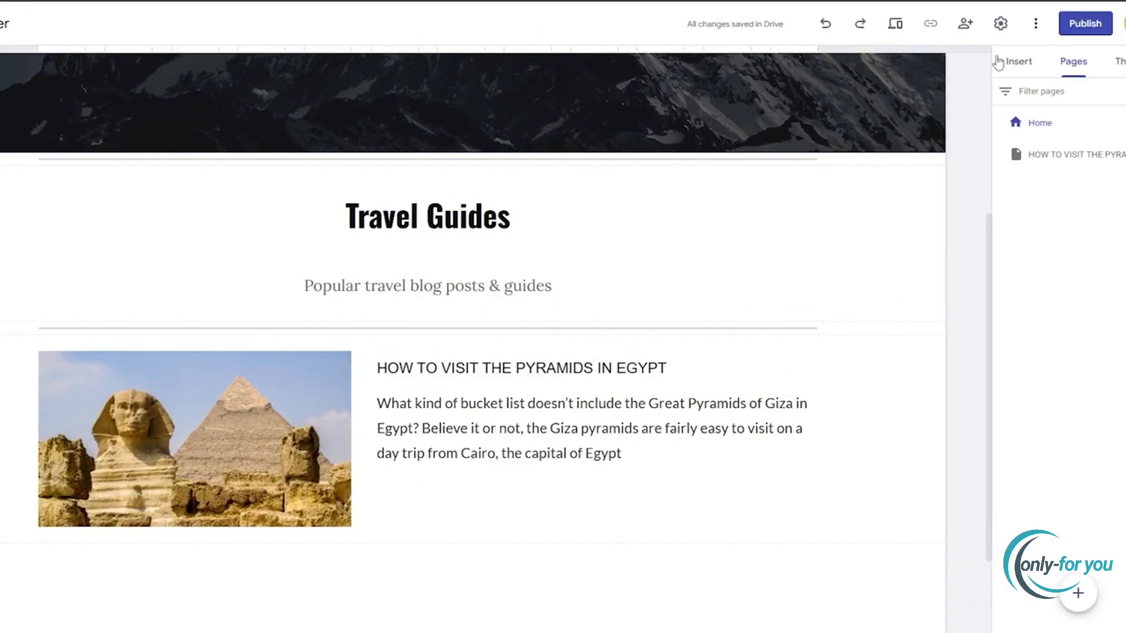
# Examine the whole pyramids page, from its header and photos to the Quick Facts and Best Day Tours sections.
pyautogui.scroll(-3, 260, 318)
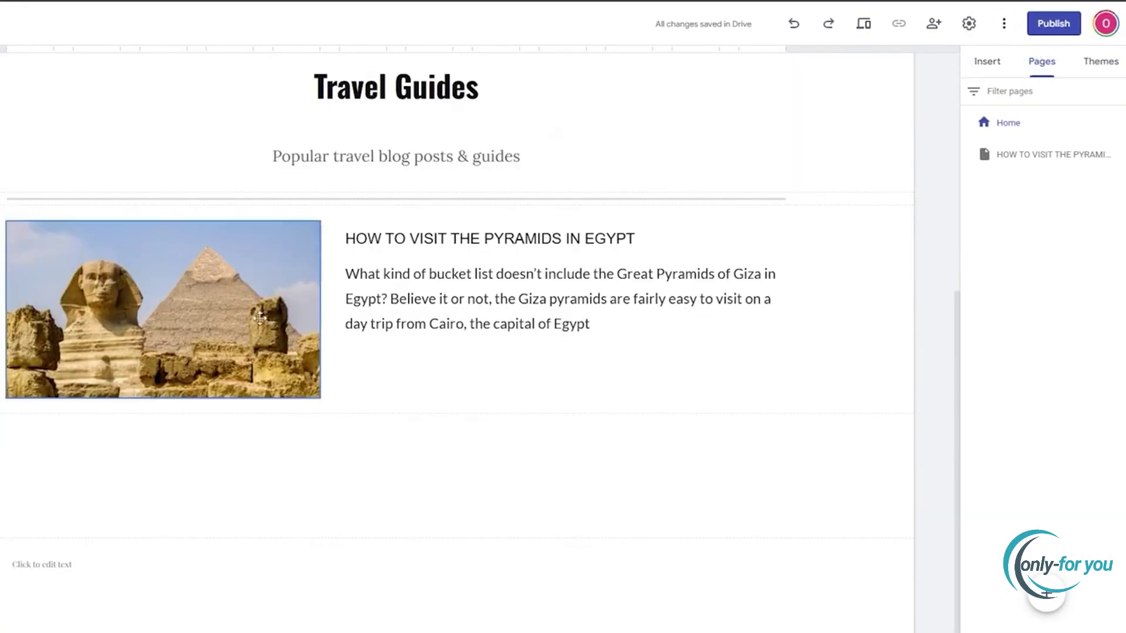
pyautogui.click(1034, 158)
pyautogui.scroll(-15, 370, 414)
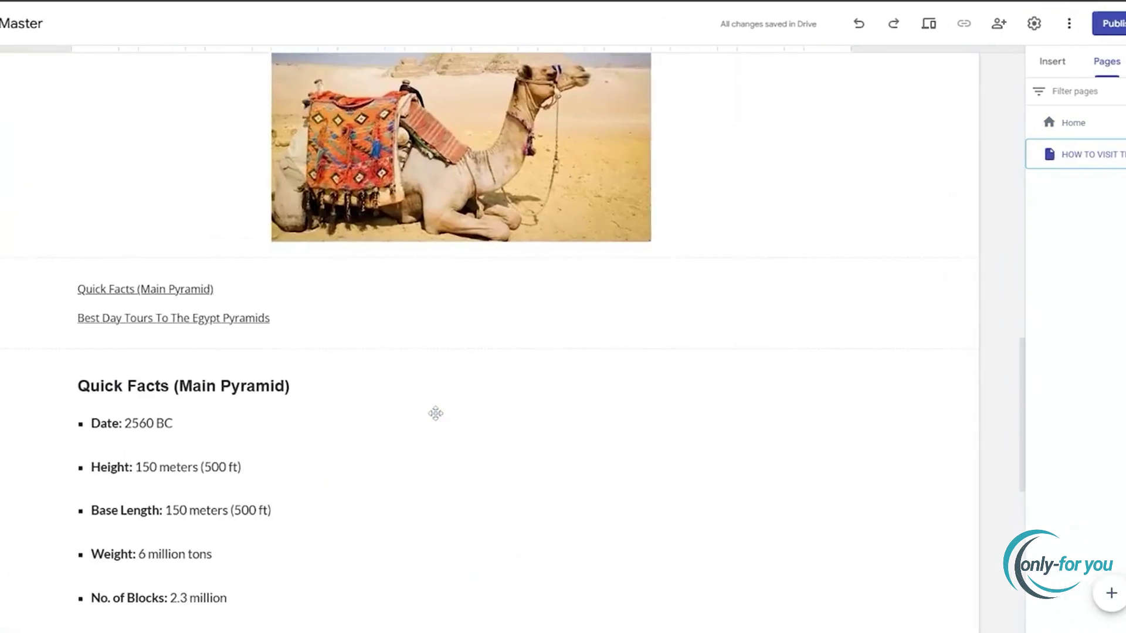
pyautogui.scroll(-5, 435, 413)
pyautogui.scroll(15, 420, 422)
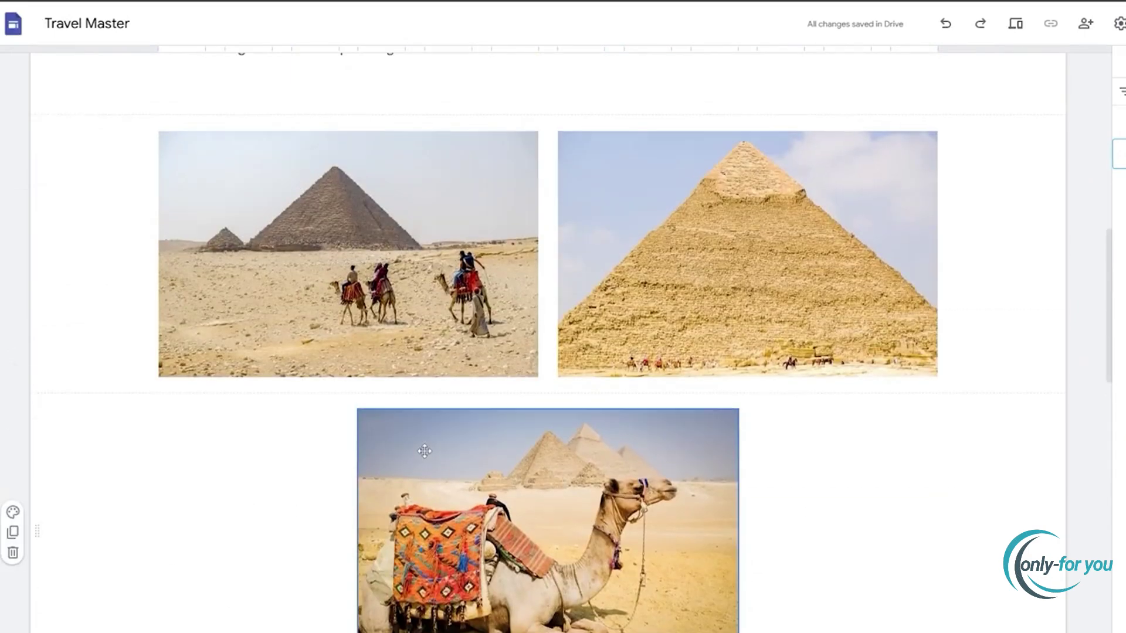
pyautogui.scroll(10, 424, 451)
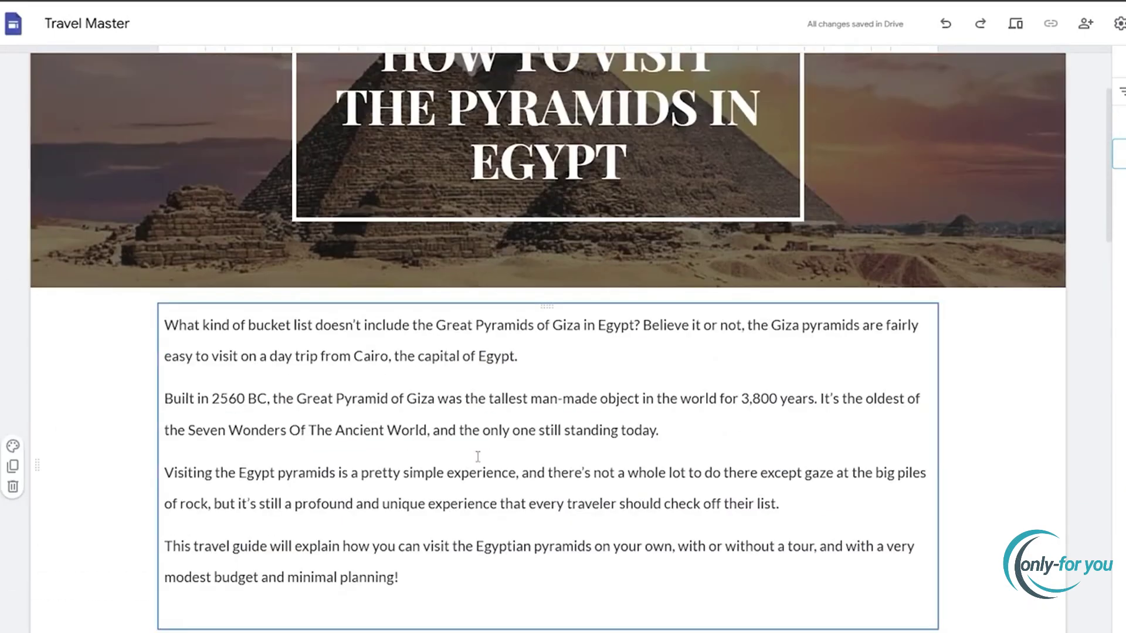
pyautogui.scroll(-15, 478, 456)
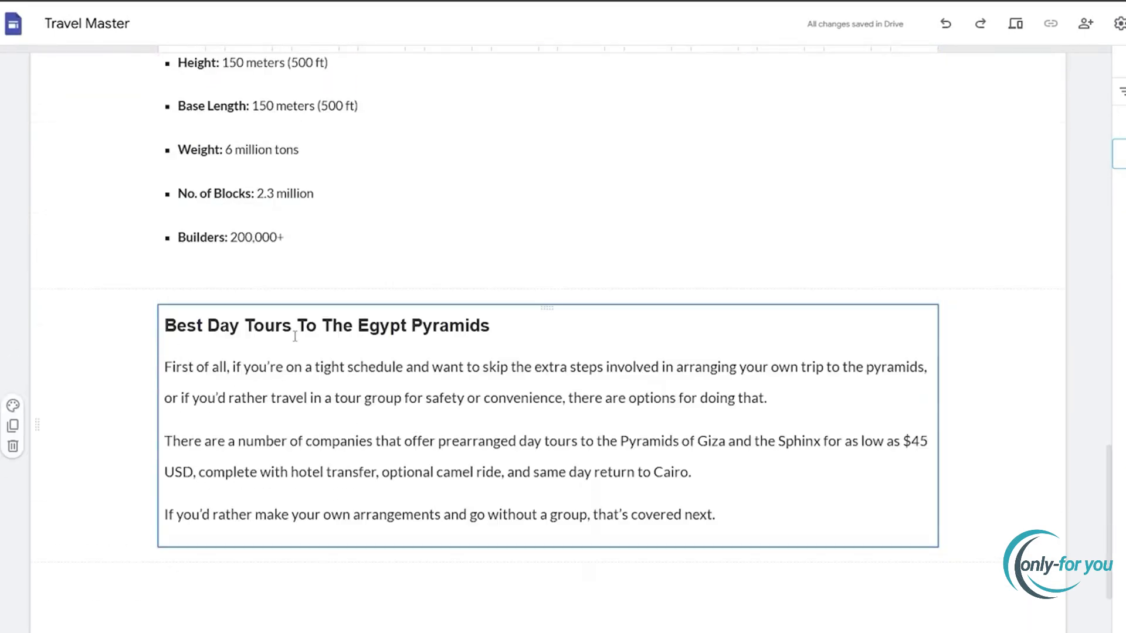
pyautogui.scroll(-3, 328, 364)
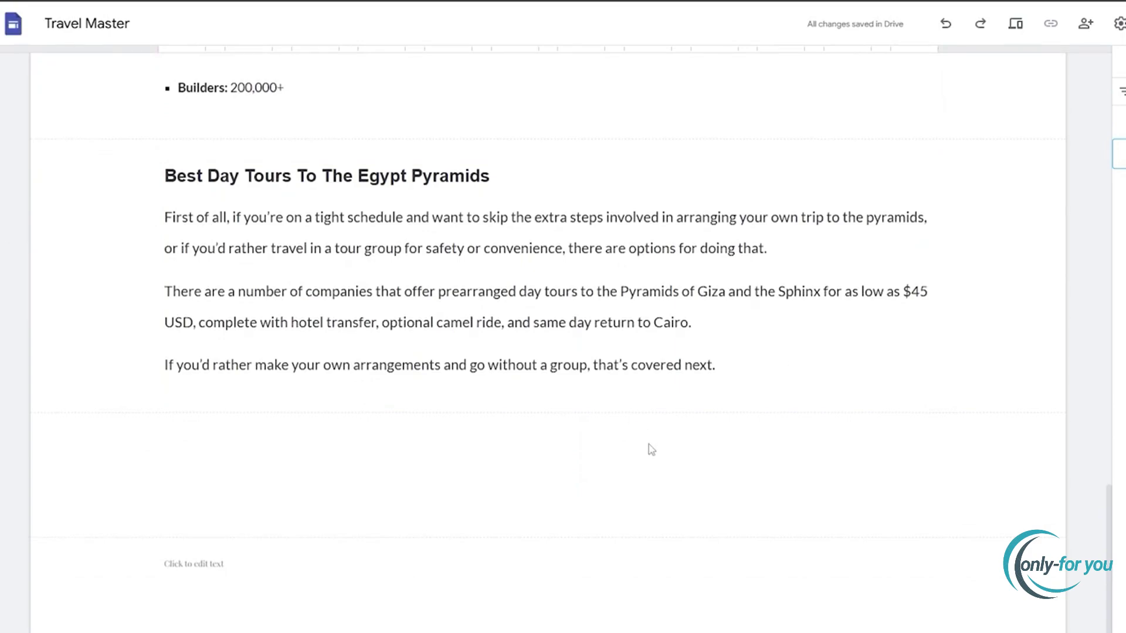
pyautogui.scroll(15, 540, 357)
pyautogui.scroll(5, 545, 357)
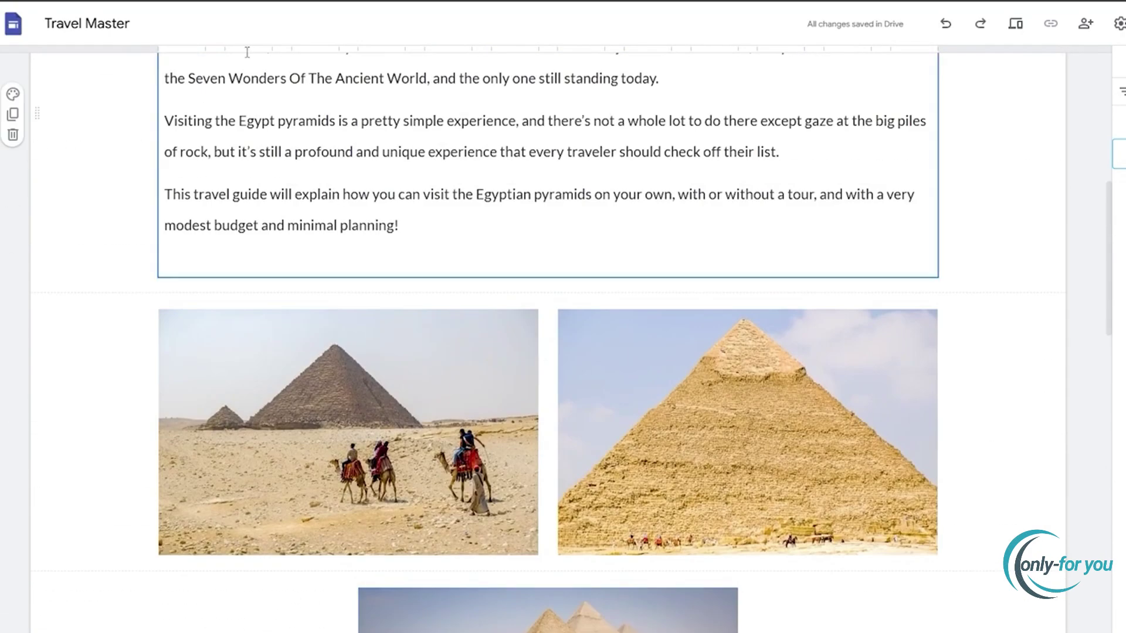
pyautogui.scroll(5, 373, 229)
pyautogui.scroll(4, 374, 228)
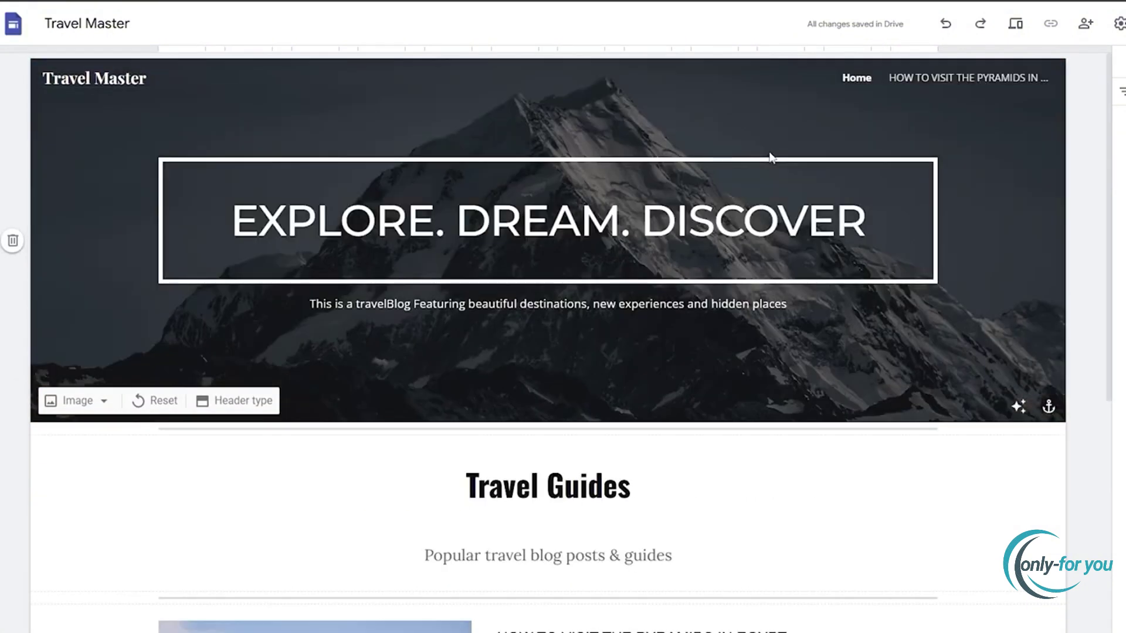
# Insert a content block below the home page's pyramids article, with two small stacked image placeholders beside one large placeholder.
pyautogui.scroll(-5, 262, 251)
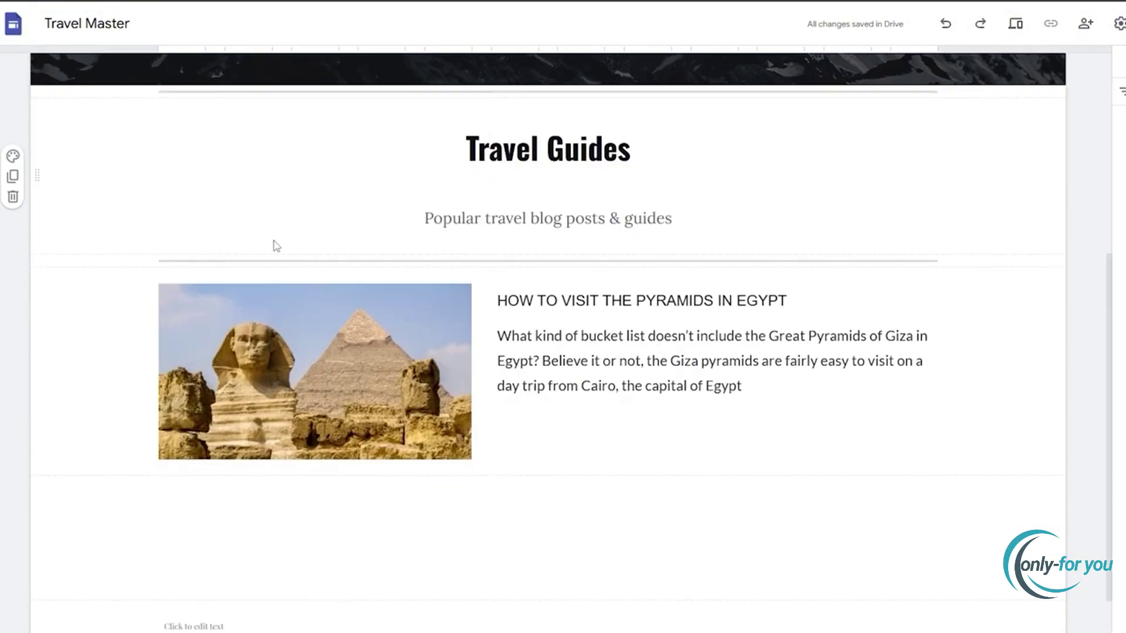
pyautogui.scroll(-1, 277, 245)
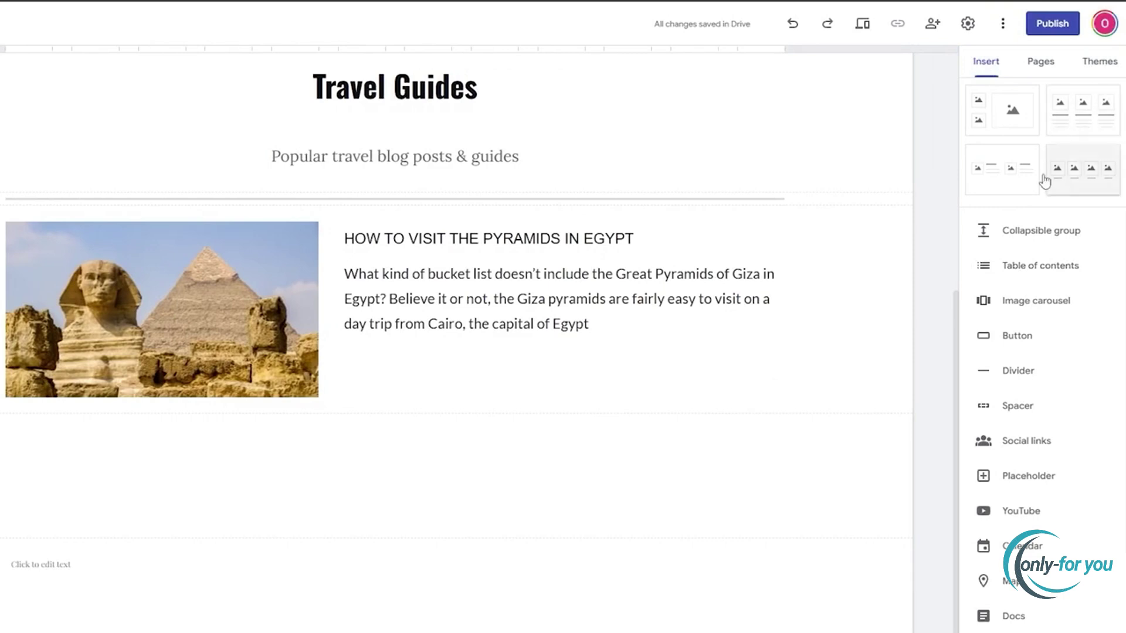
pyautogui.click(1009, 126)
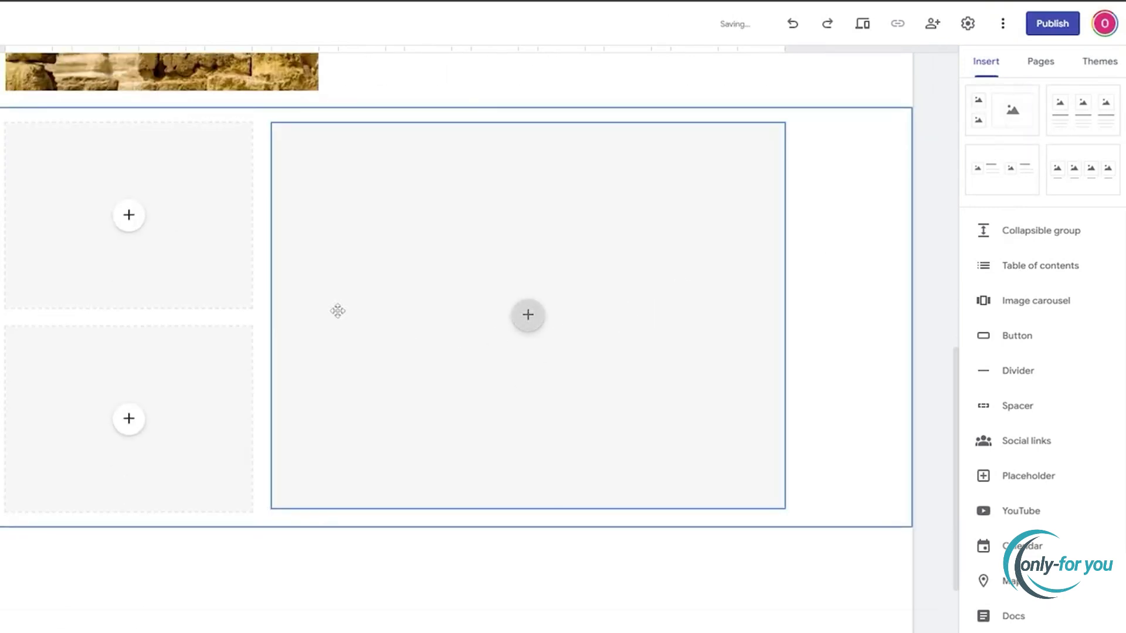
pyautogui.scroll(3, 495, 369)
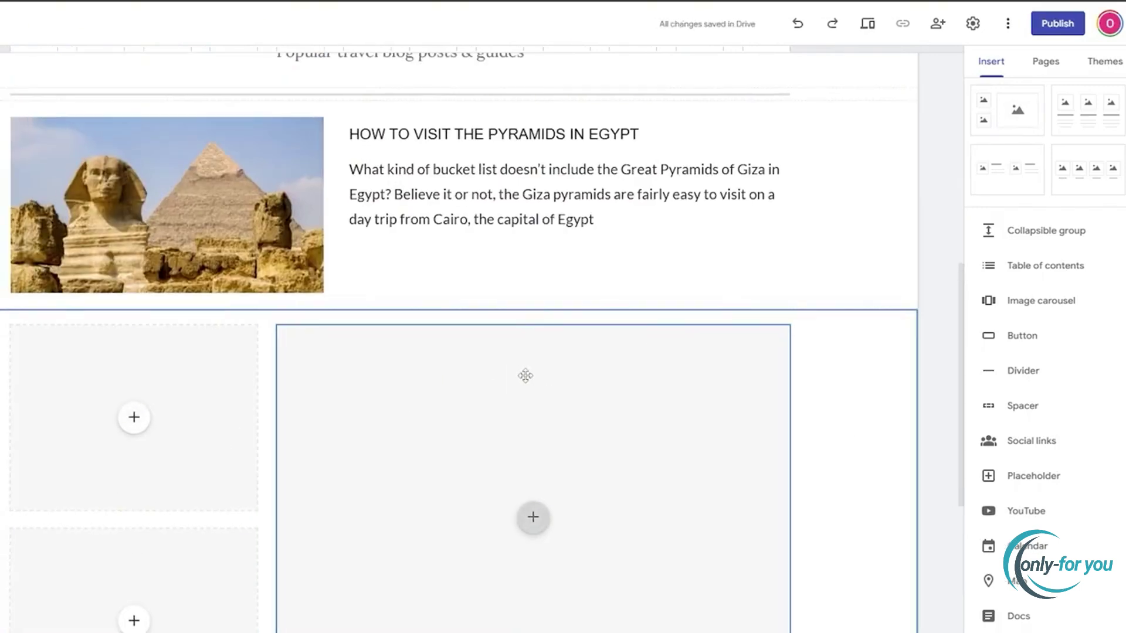
pyautogui.scroll(-1, 504, 373)
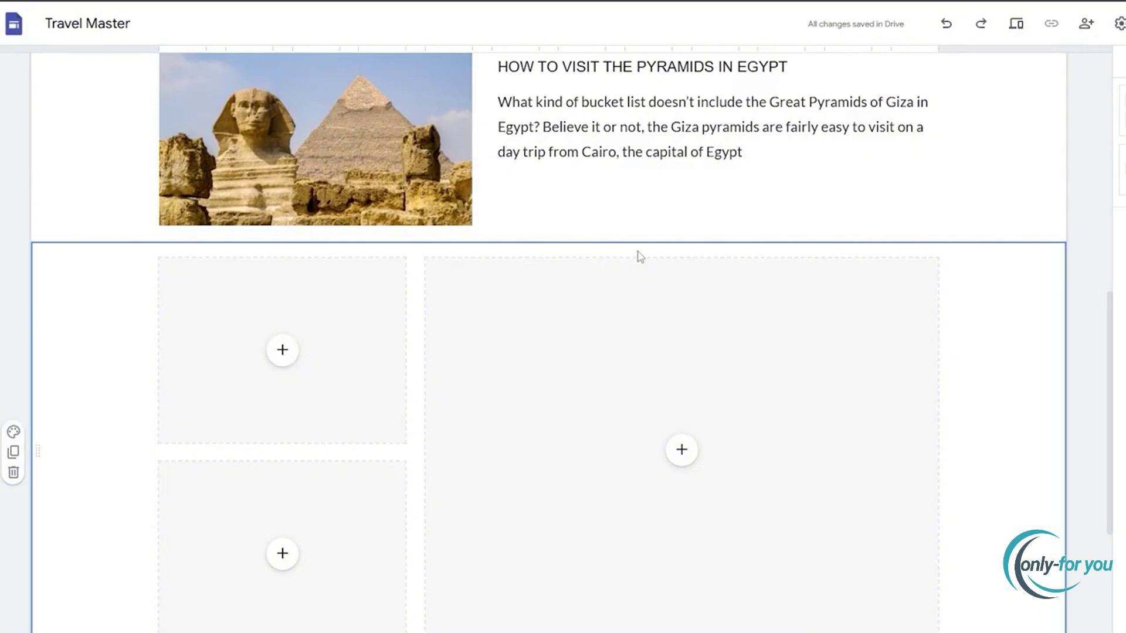
pyautogui.scroll(-4, 621, 349)
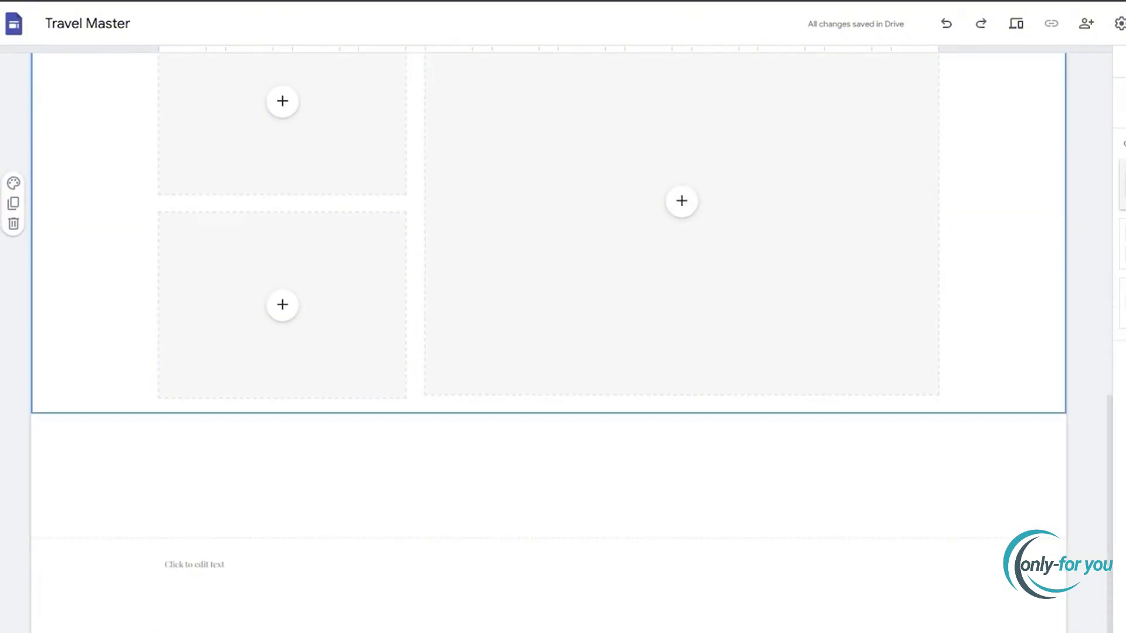
pyautogui.moveTo(375, 601)
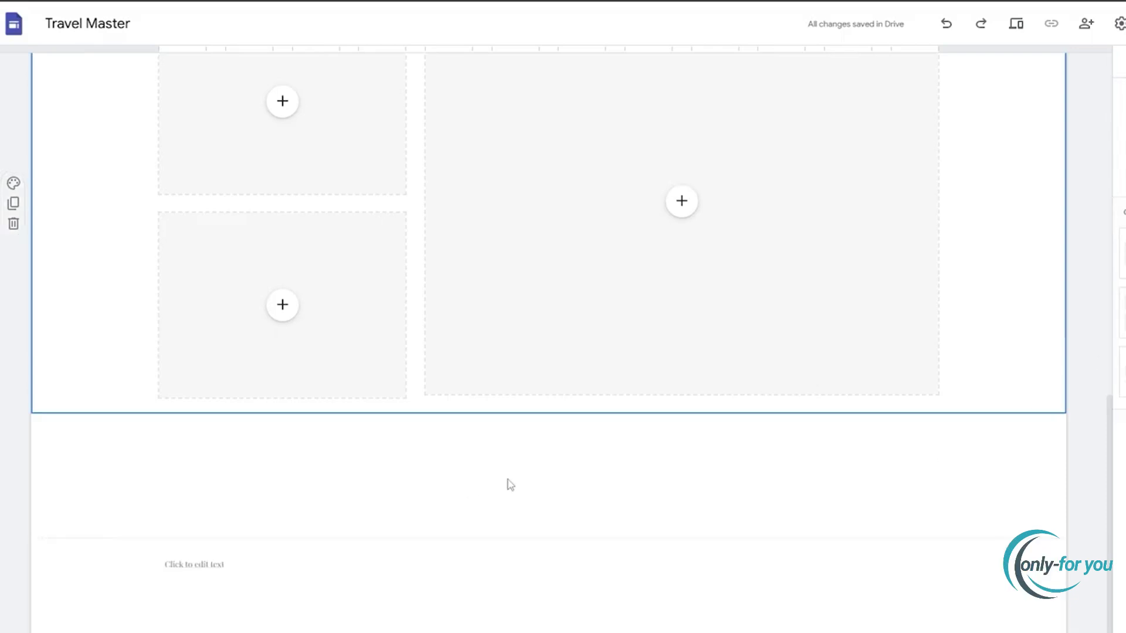
pyautogui.moveTo(254, 562)
pyautogui.click(540, 587)
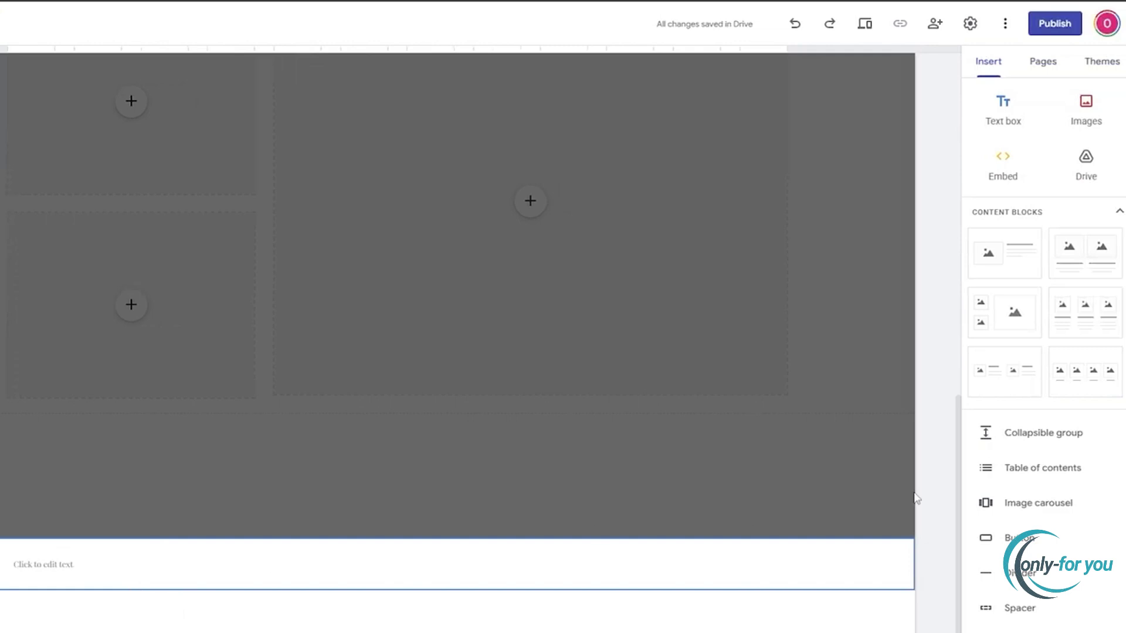
pyautogui.scroll(-5, 1053, 519)
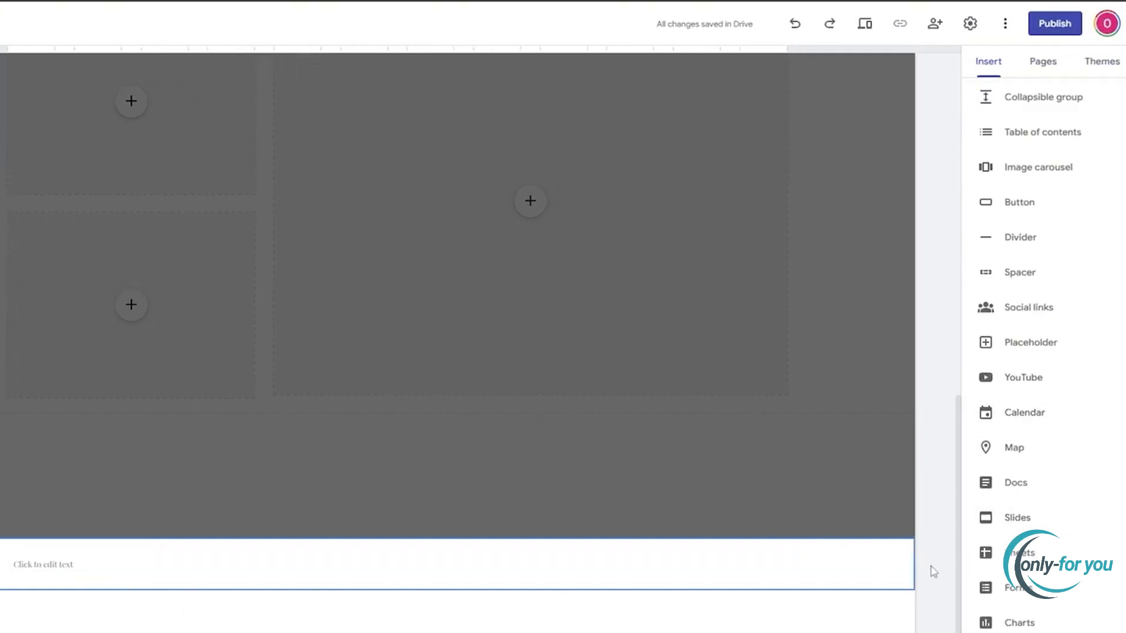
pyautogui.click(1010, 591)
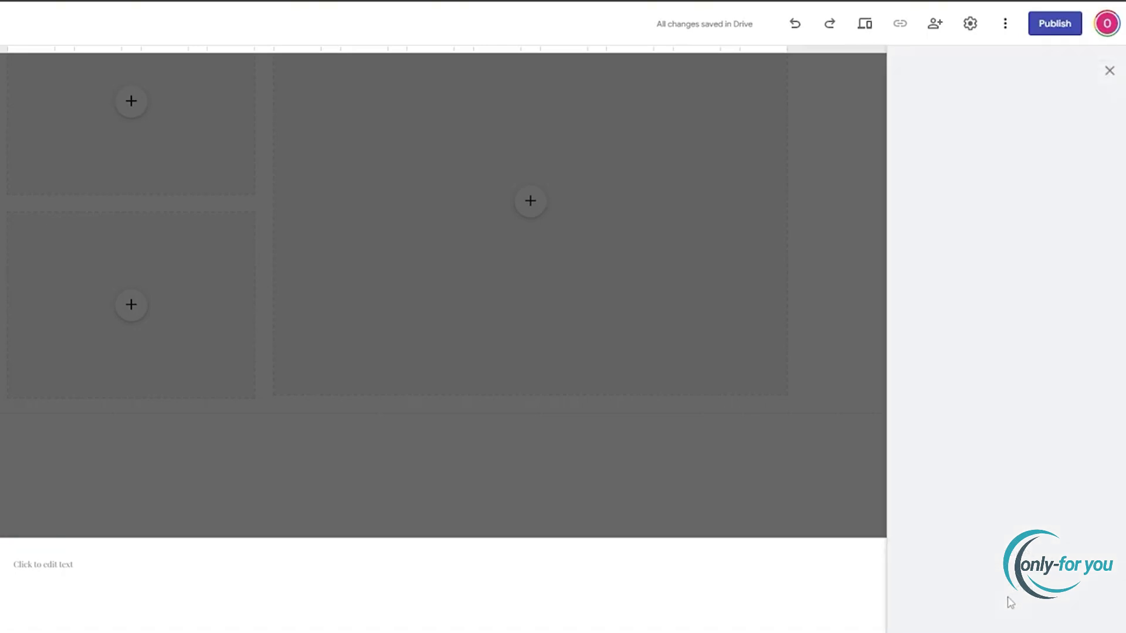
pyautogui.click(1113, 65)
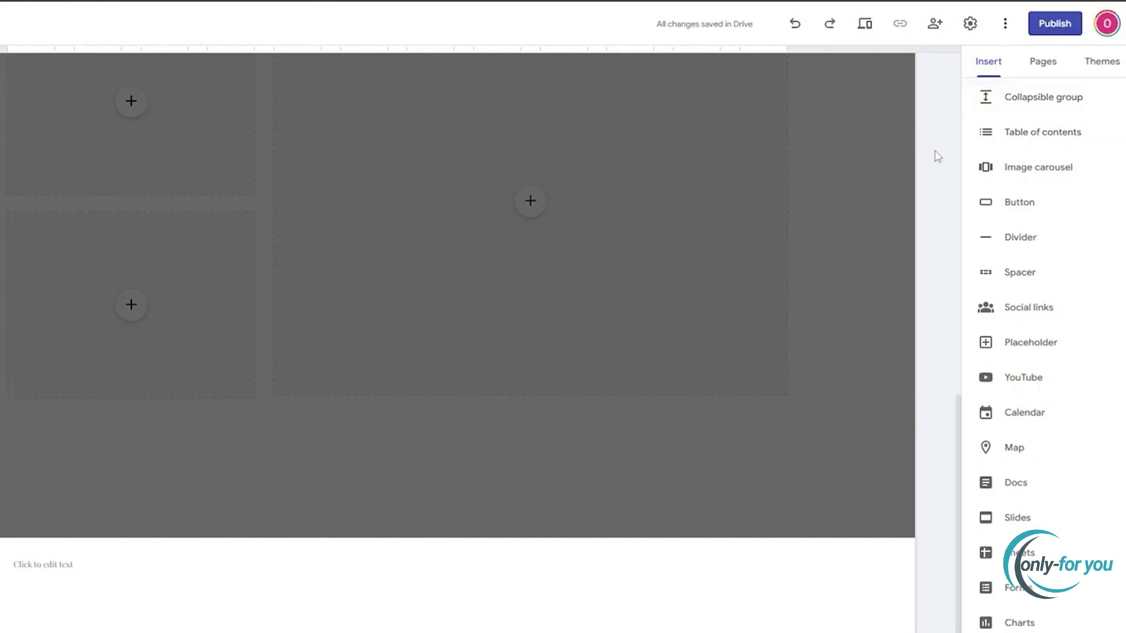
pyautogui.click(477, 563)
pyautogui.click(294, 606)
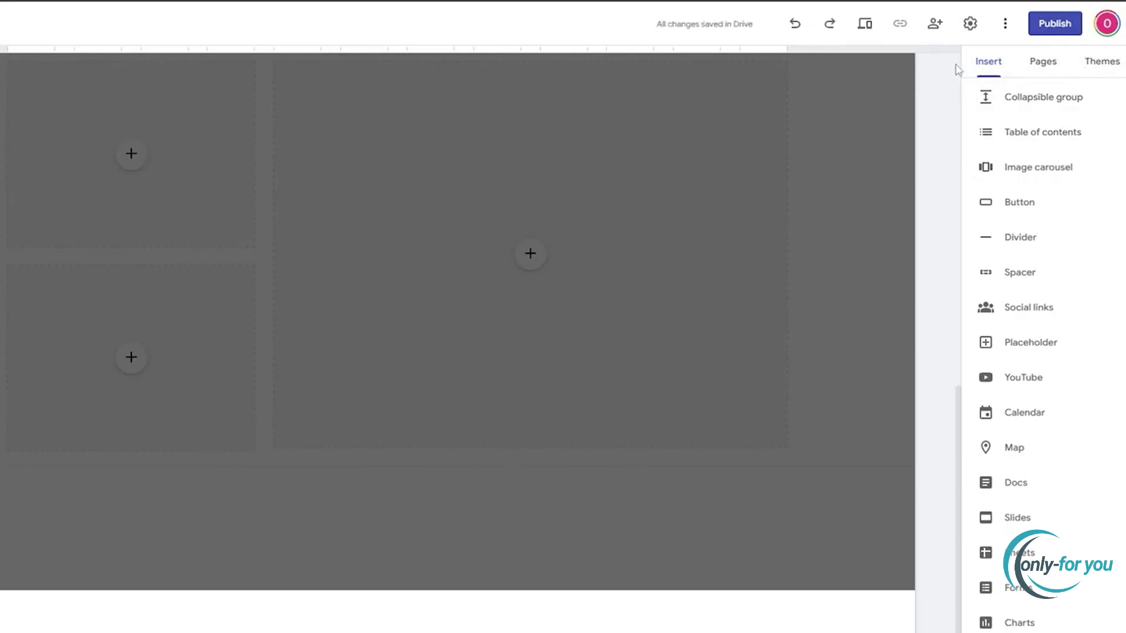
# Start publishing the site to the web and try travelmaster as its web address.
pyautogui.scroll(8, 768, 352)
pyautogui.scroll(3, 779, 404)
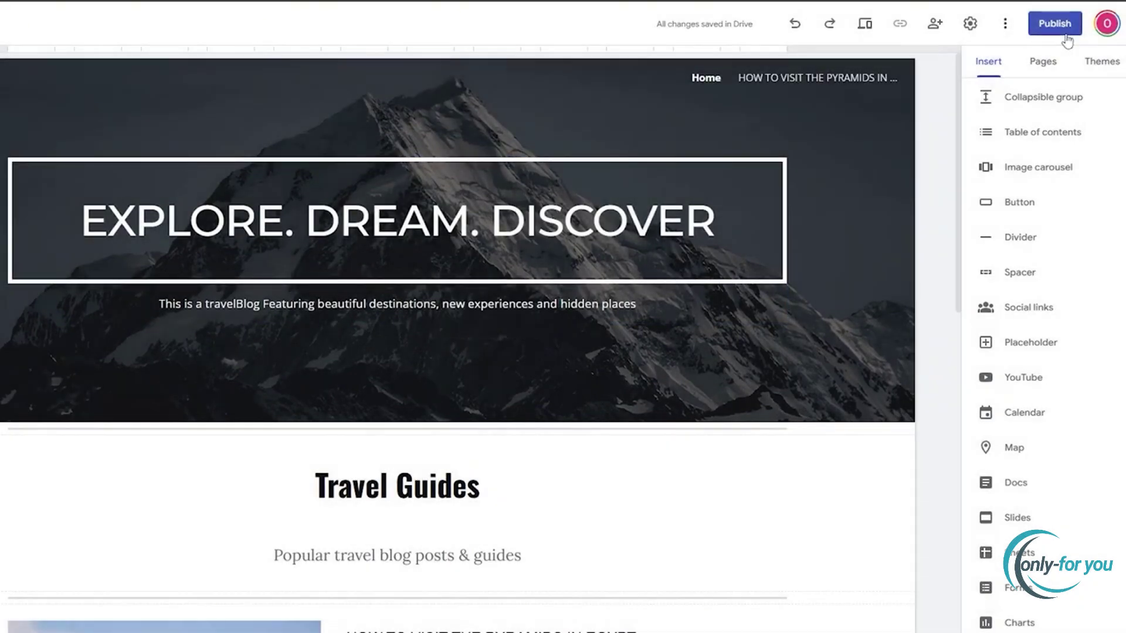
pyautogui.click(1065, 35)
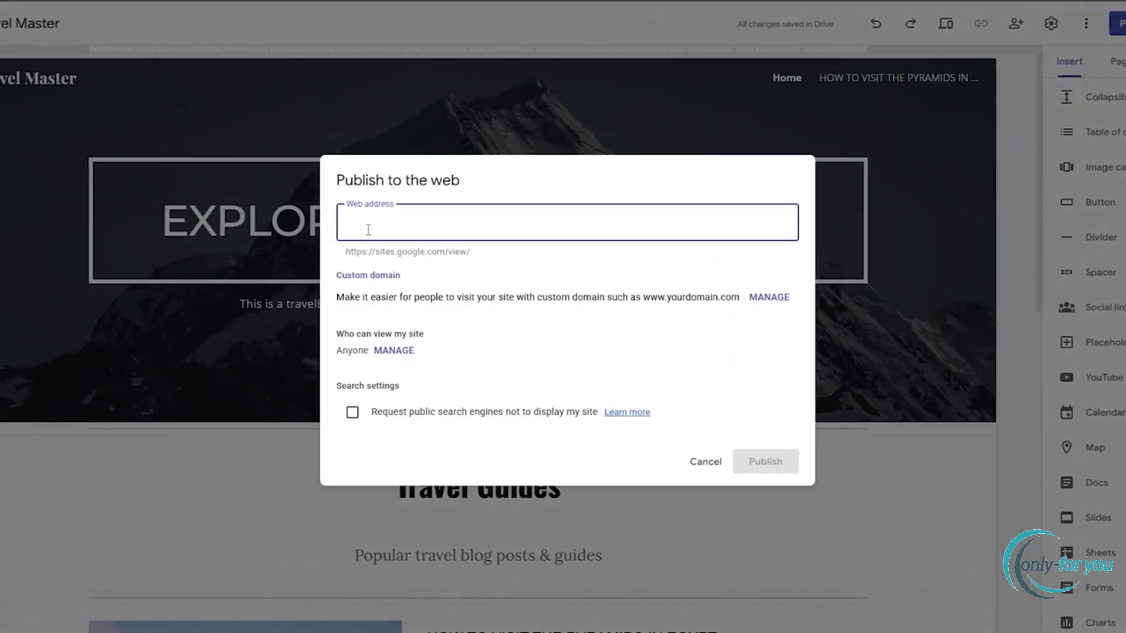
pyautogui.write('travelmaster')
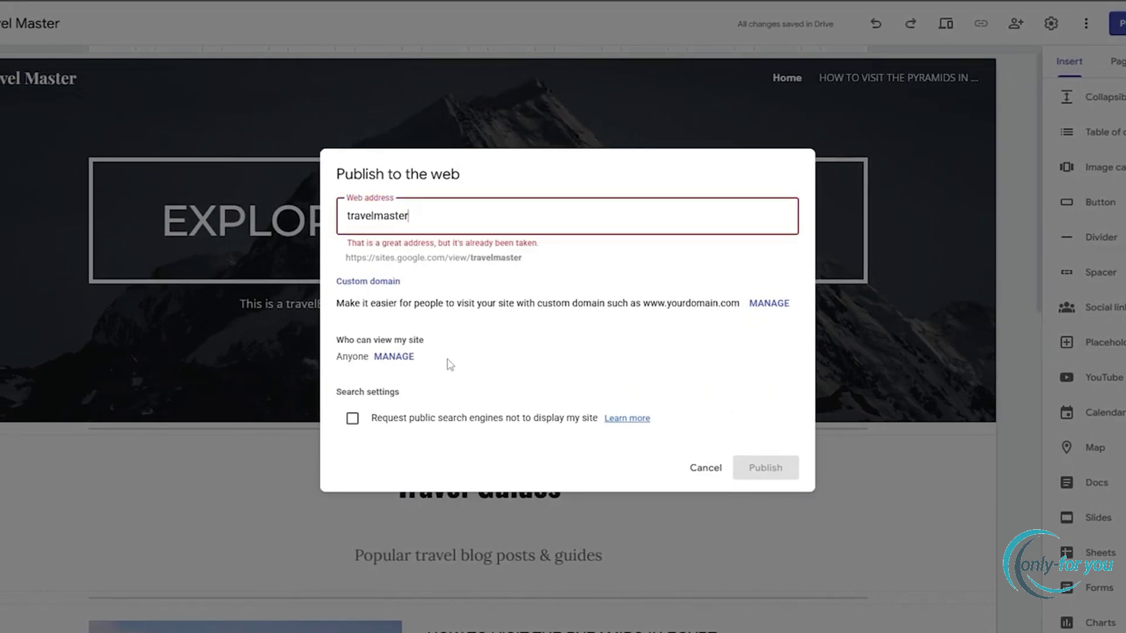
pyautogui.moveTo(352, 283); pyautogui.dragTo(388, 282)
pyautogui.moveTo(672, 303); pyautogui.dragTo(705, 306)
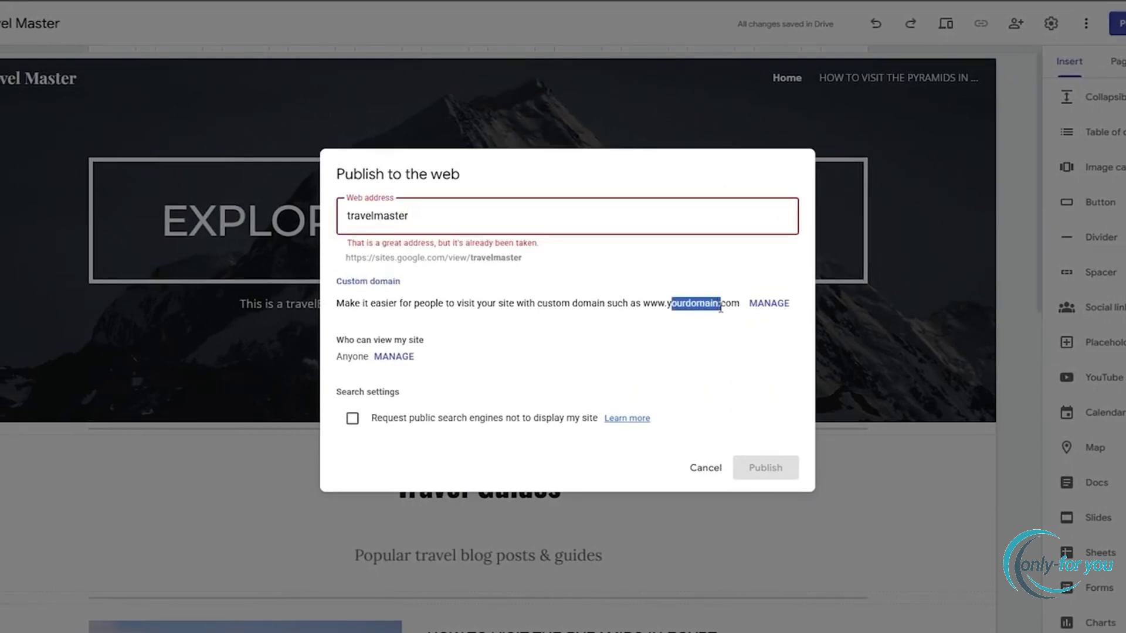
# Try to set up a custom domain for the site with www and travelmaster.
pyautogui.click(756, 306)
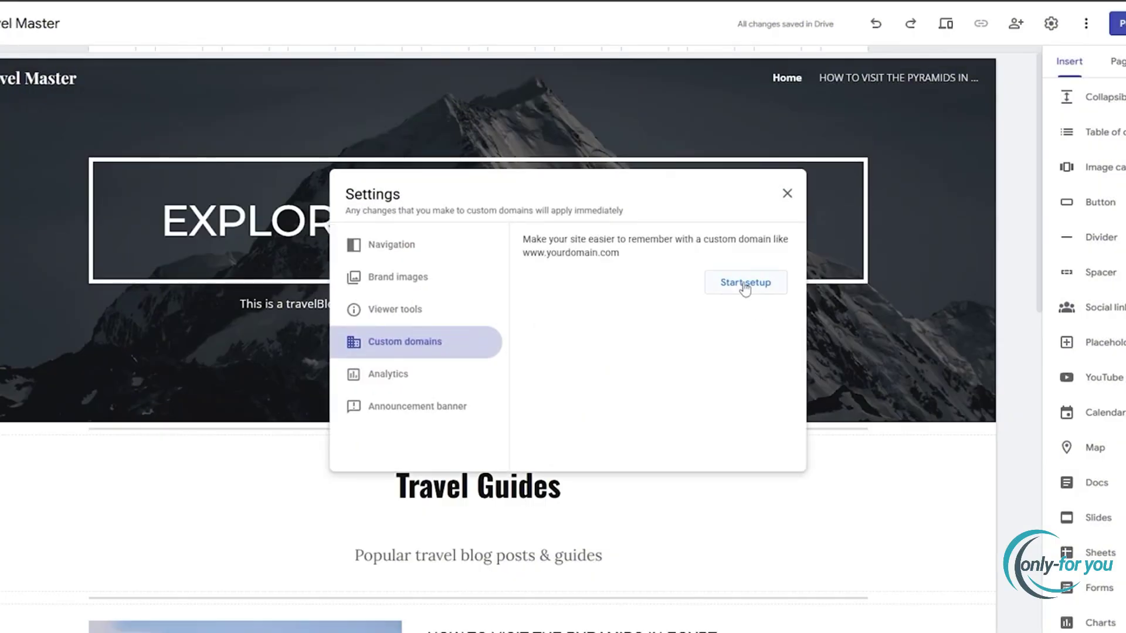
pyautogui.click(745, 285)
pyautogui.click(586, 290)
pyautogui.write('travelmaster')
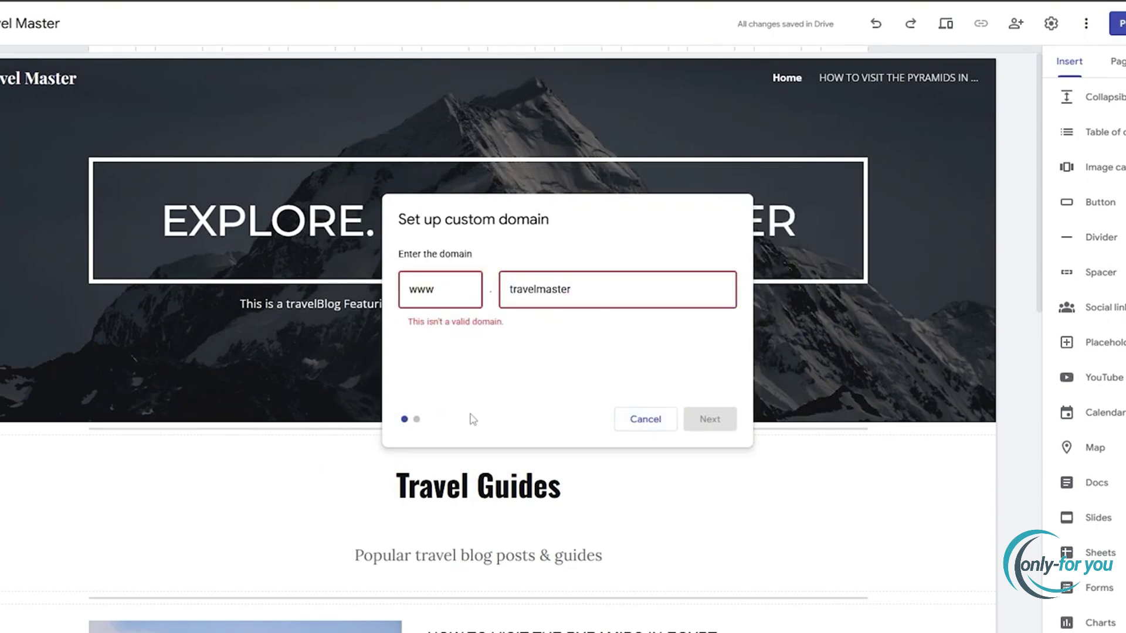
pyautogui.click(661, 420)
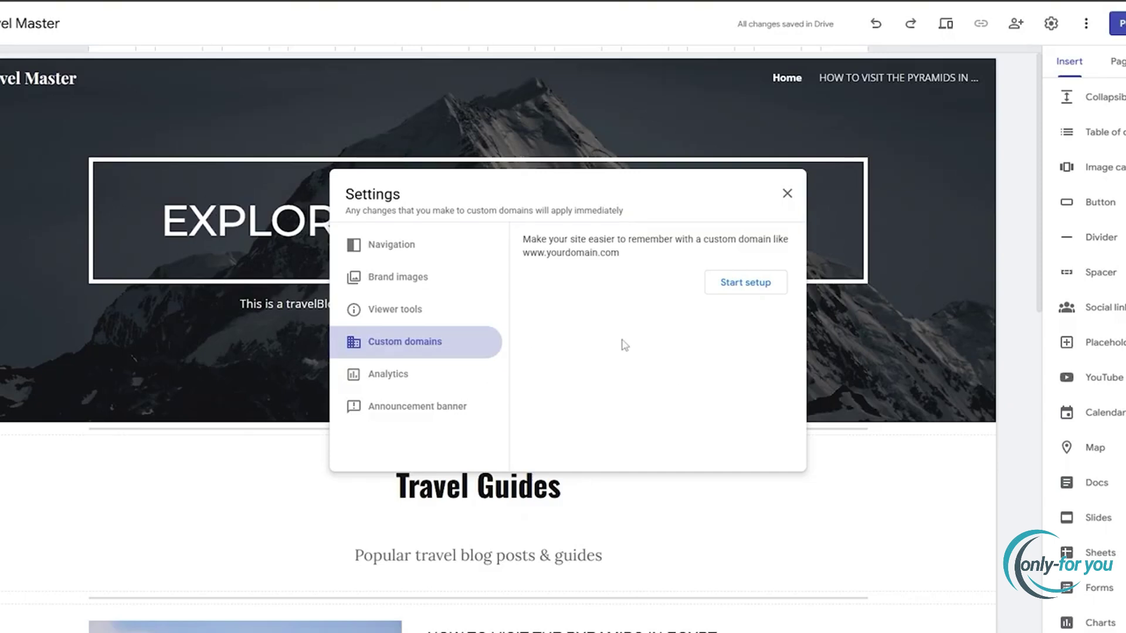
pyautogui.click(787, 193)
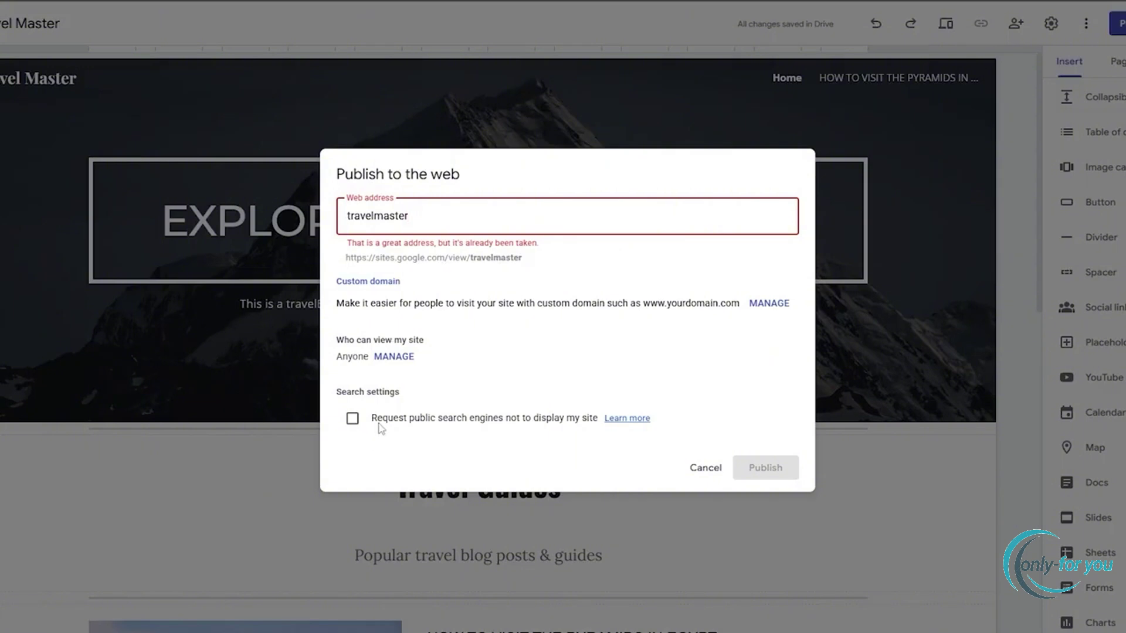
# Set the web address to explorediscovertravelwhatever and publish the site.
pyautogui.doubleClick(456, 209)
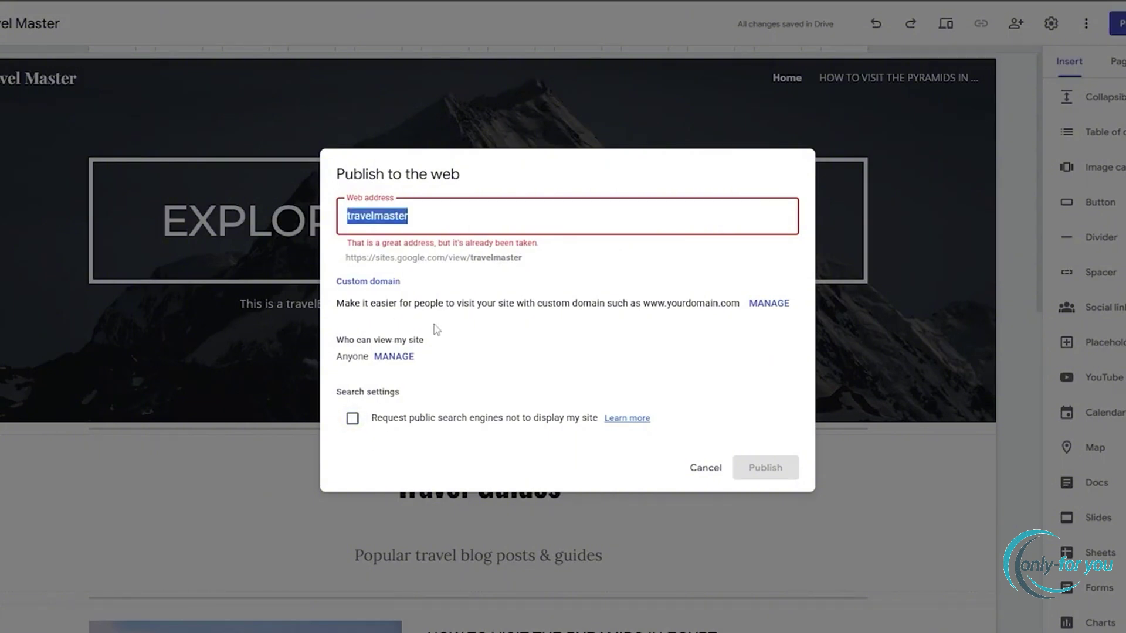
pyautogui.write('explorediscovertravelwhatever')
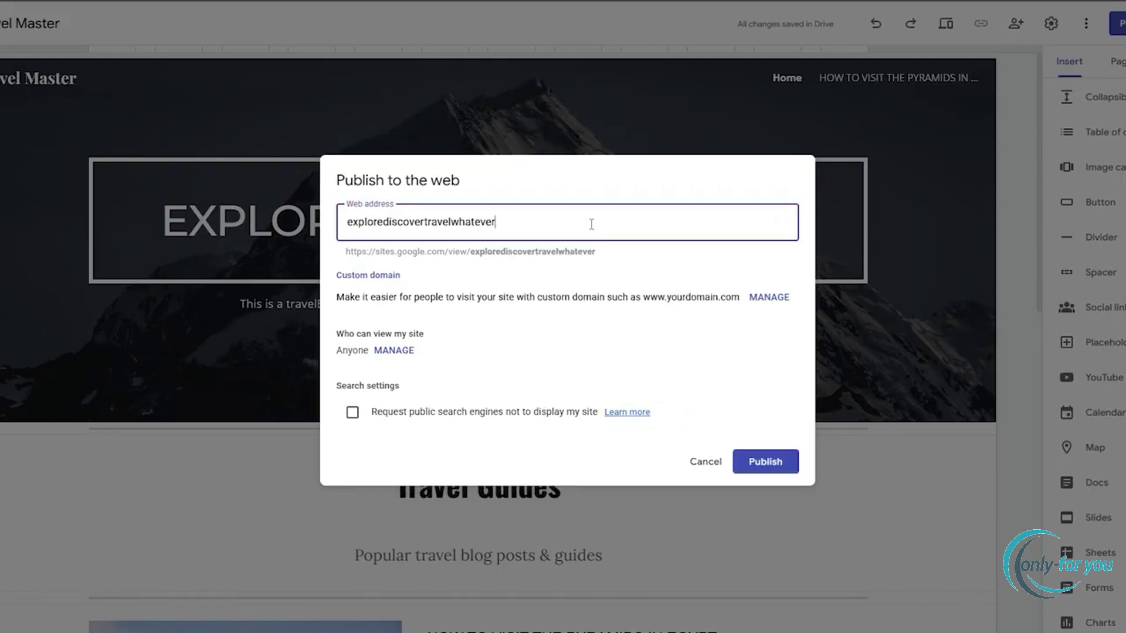
pyautogui.click(785, 460)
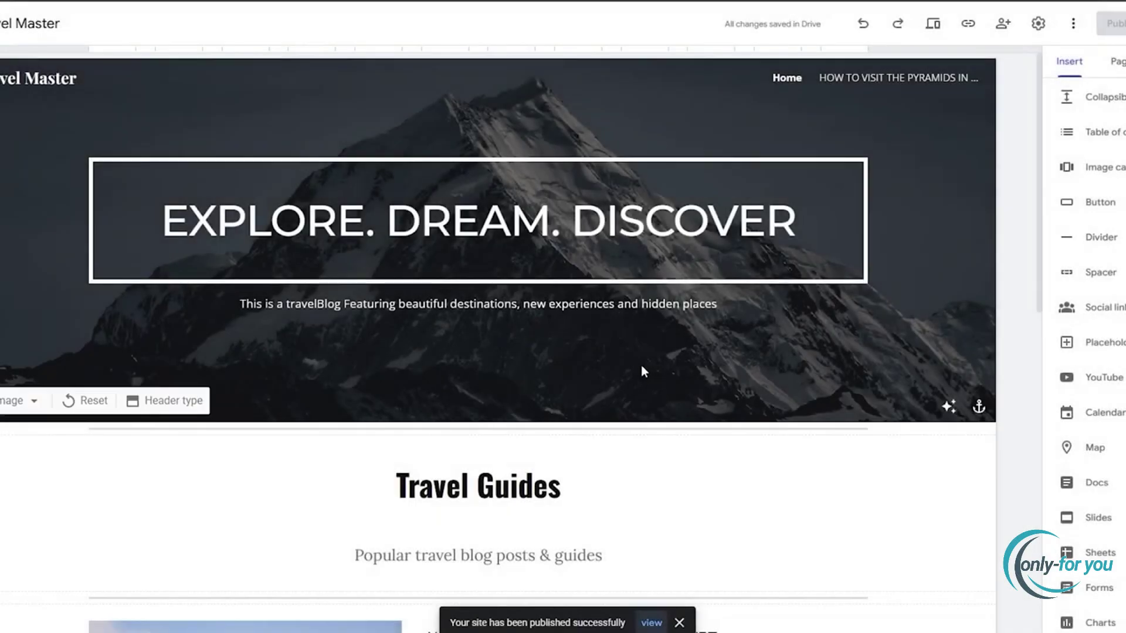
# View the published site and follow the Sphinx photo's link below Travel Guides to the article page.
pyautogui.click(652, 624)
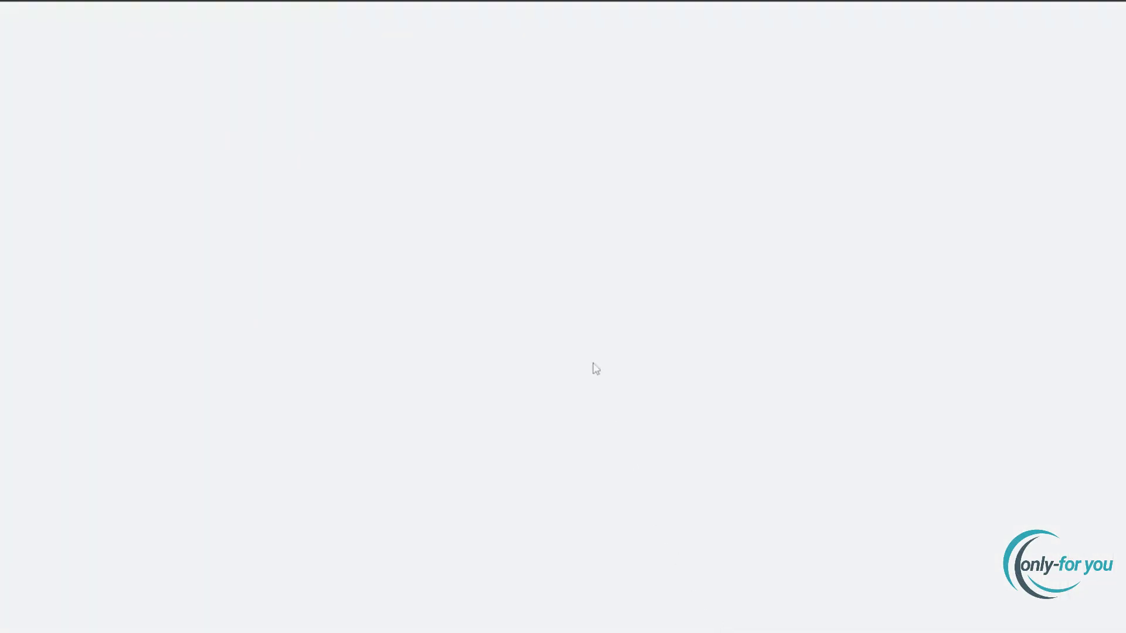
pyautogui.scroll(-5, 550, 235)
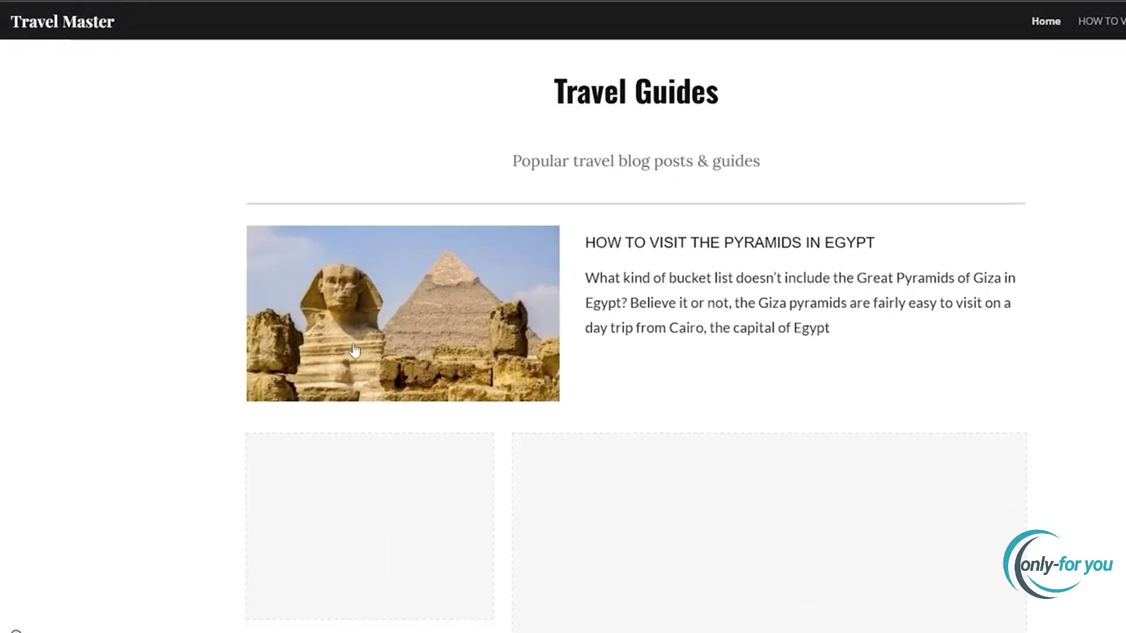
pyautogui.click(377, 336)
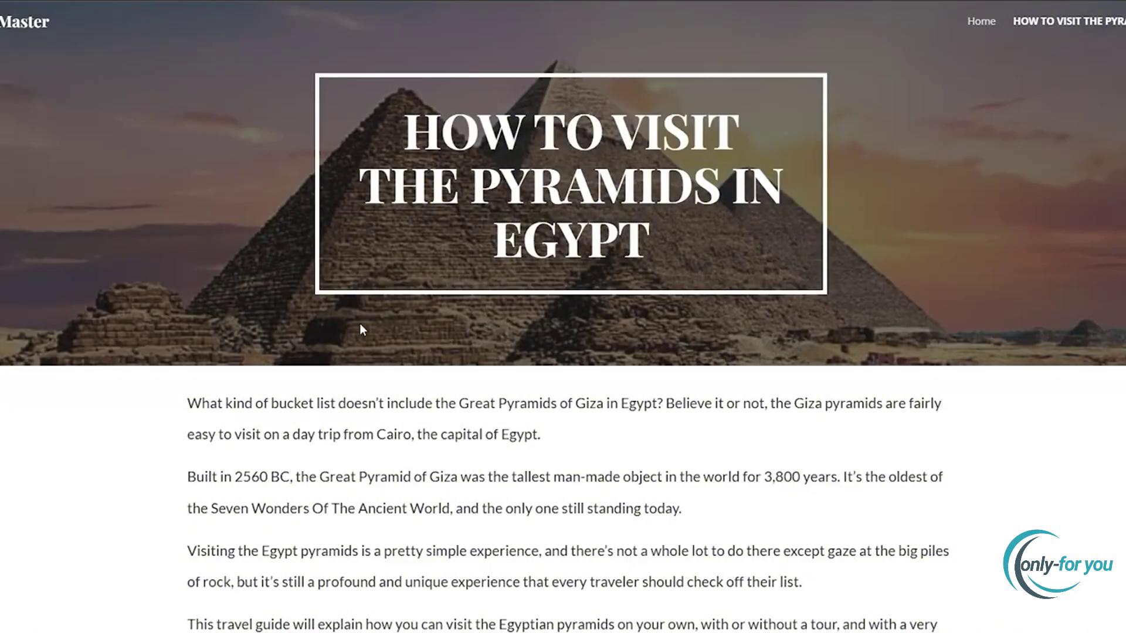
# Examine the published pyramids article, from its header and introduction through the photos and the sections below them.
pyautogui.scroll(-8, 448, 327)
pyautogui.scroll(-2, 730, 423)
pyautogui.scroll(-12, 721, 352)
pyautogui.scroll(15, 720, 398)
pyautogui.scroll(-10, 854, 311)
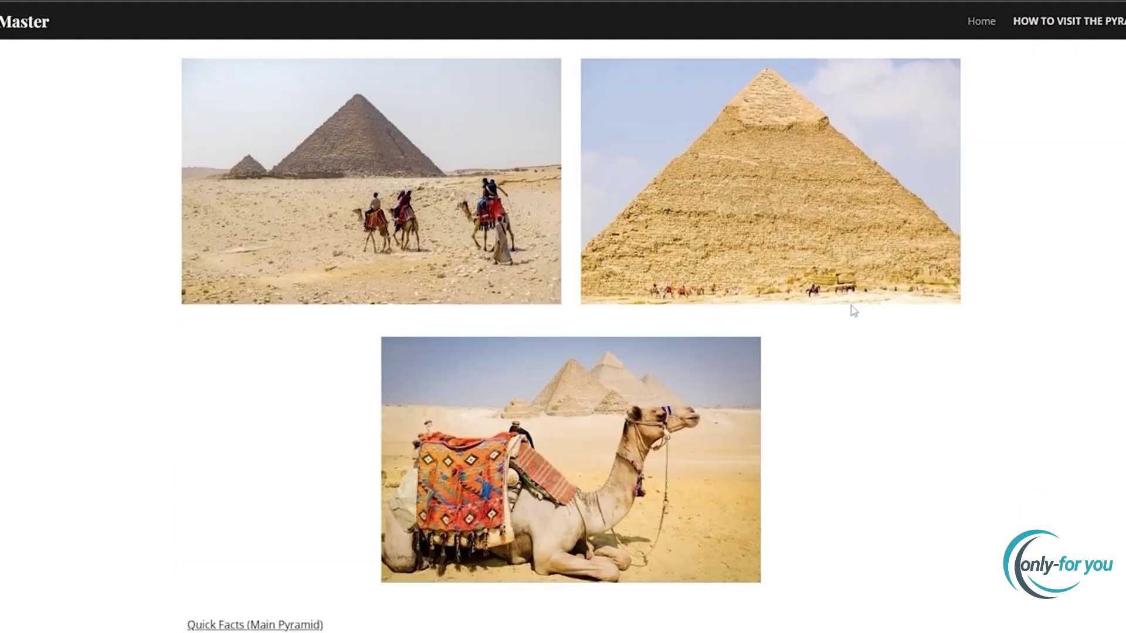
pyautogui.scroll(10, 494, 380)
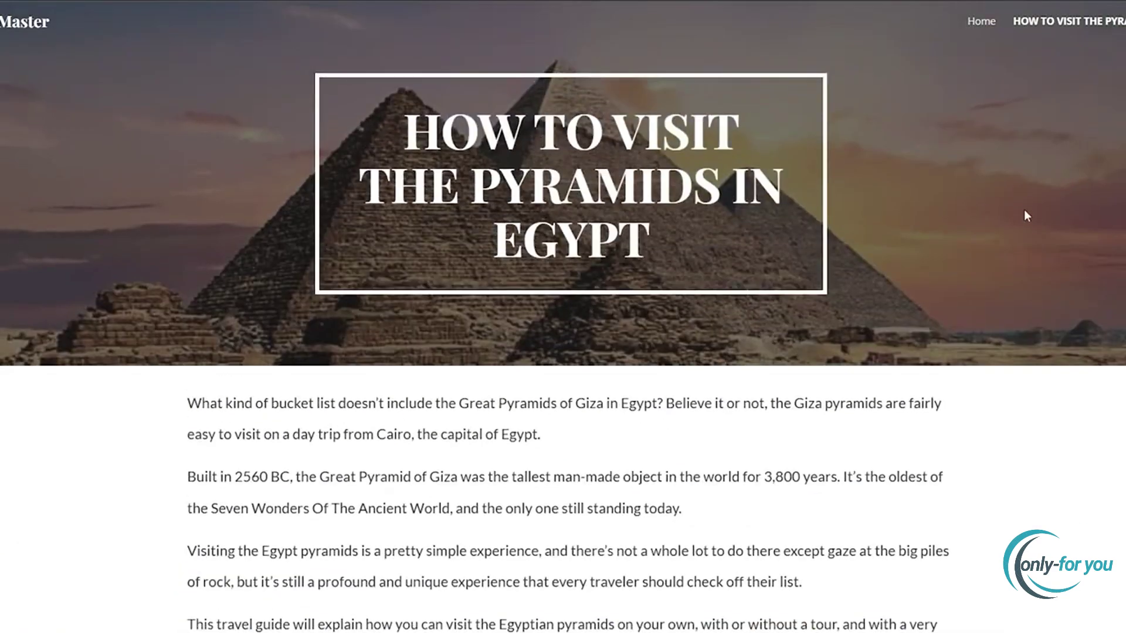
pyautogui.scroll(-9, 778, 216)
pyautogui.scroll(10, 778, 220)
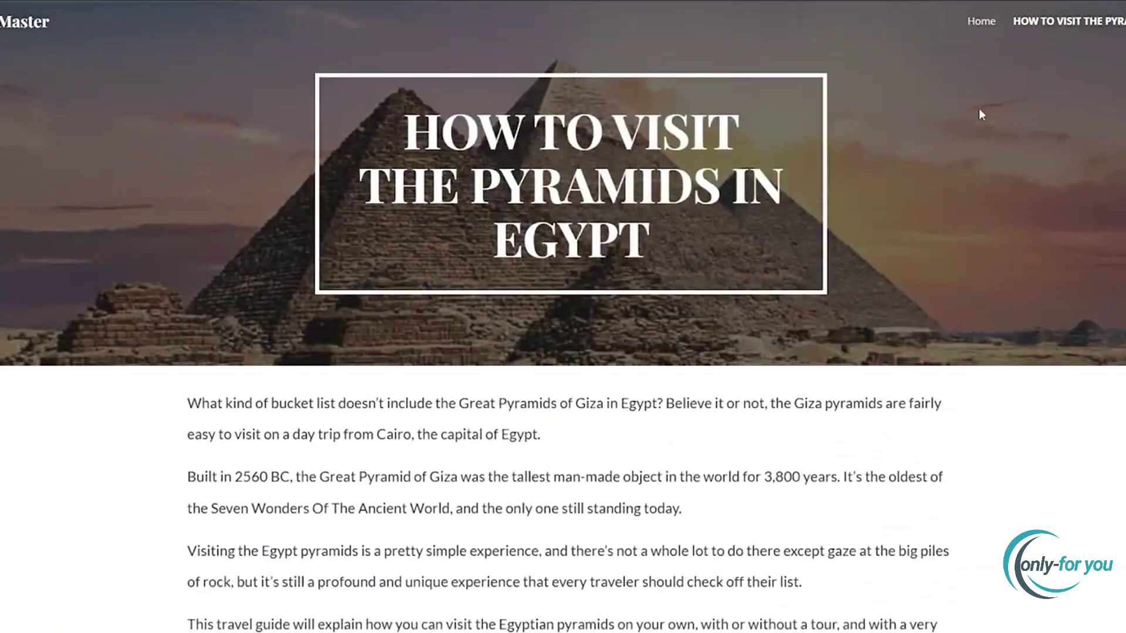